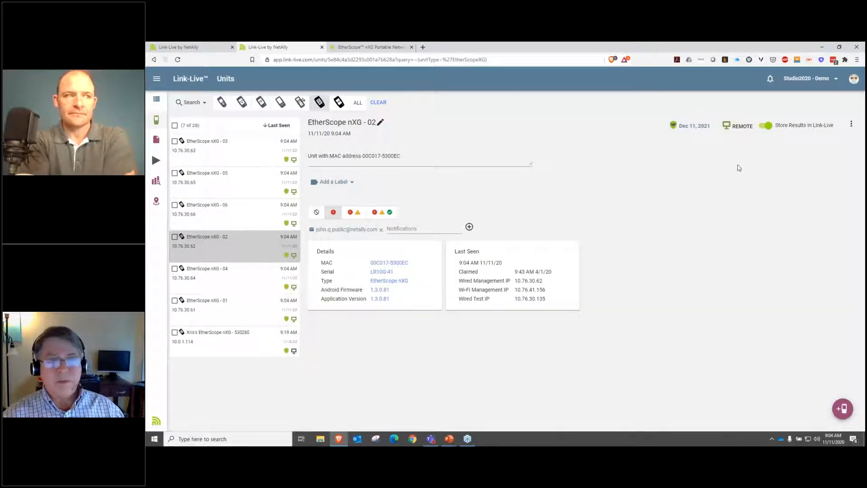
# Step: Open a remote session to the EtherScope nXG - 02 unit and open the settings of its Capture app
pyautogui.click(732, 128)
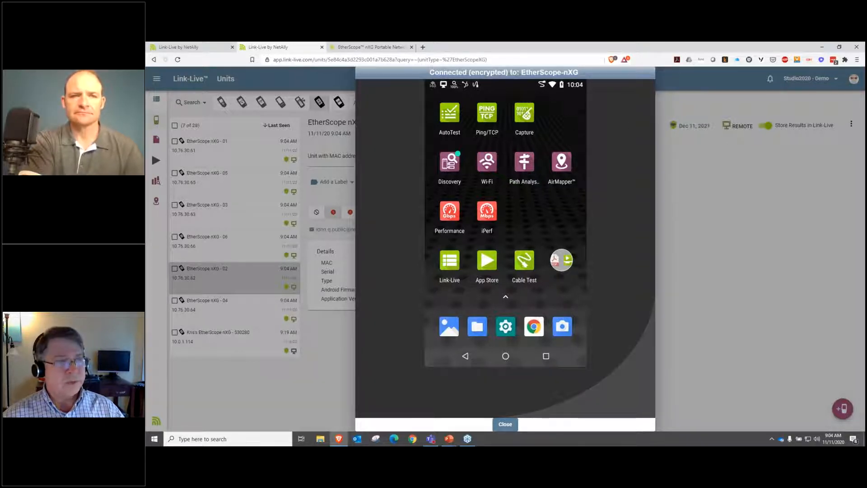
pyautogui.click(525, 113)
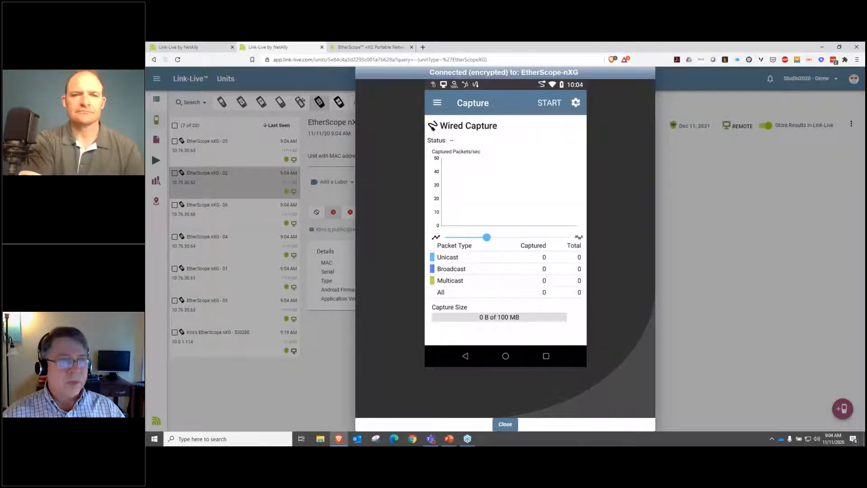
pyautogui.click(576, 102)
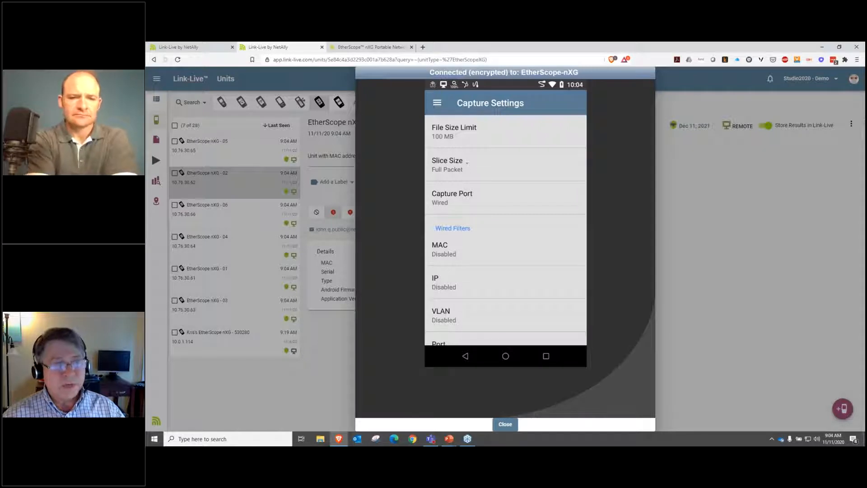
# Step: Review the slice size options without changing them, and open the capture port choices
pyautogui.click(467, 162)
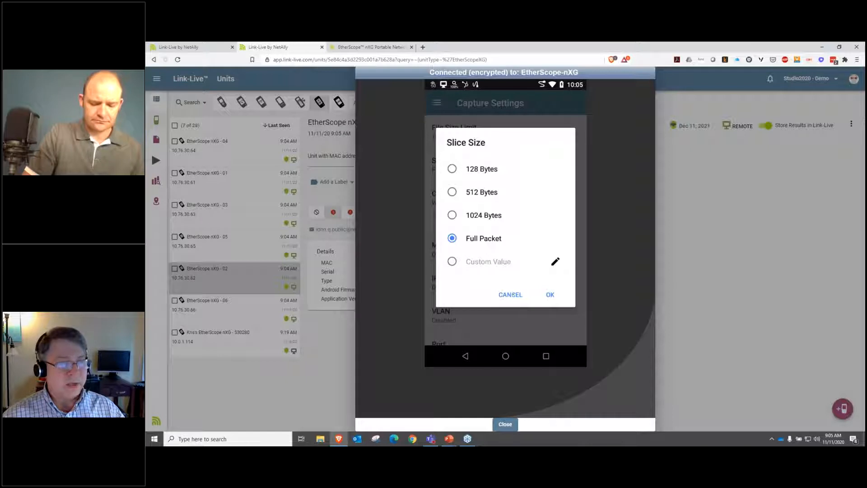
pyautogui.click(513, 295)
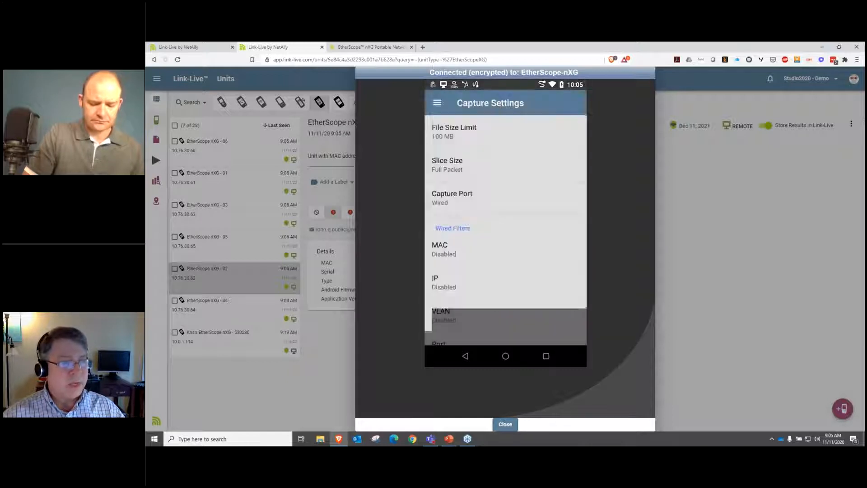
pyautogui.click(484, 203)
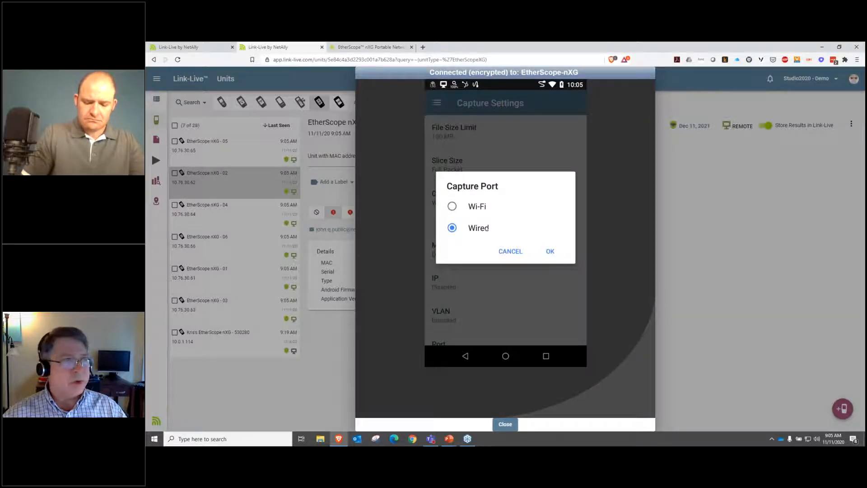
# Step: Rotate the 360° product image on the EtherScope nXG web page to inspect its ports, and return to the remote session
pyautogui.hotkey('ctrl', 'Tab')
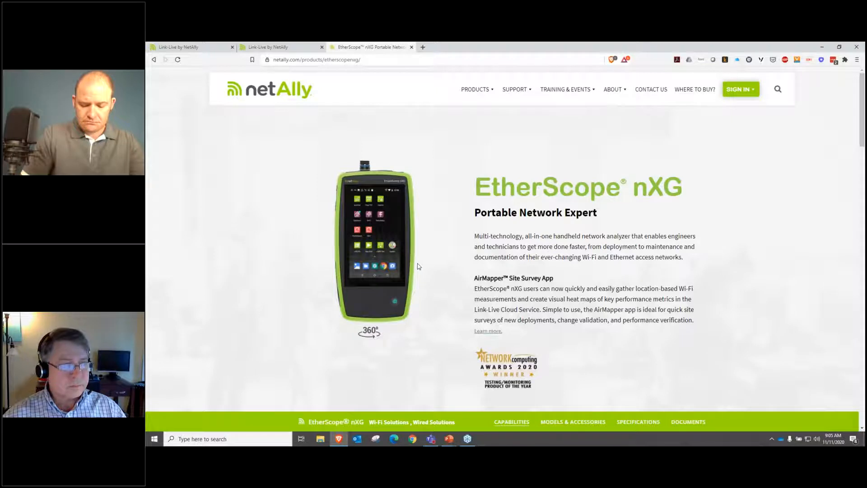
pyautogui.click(383, 261)
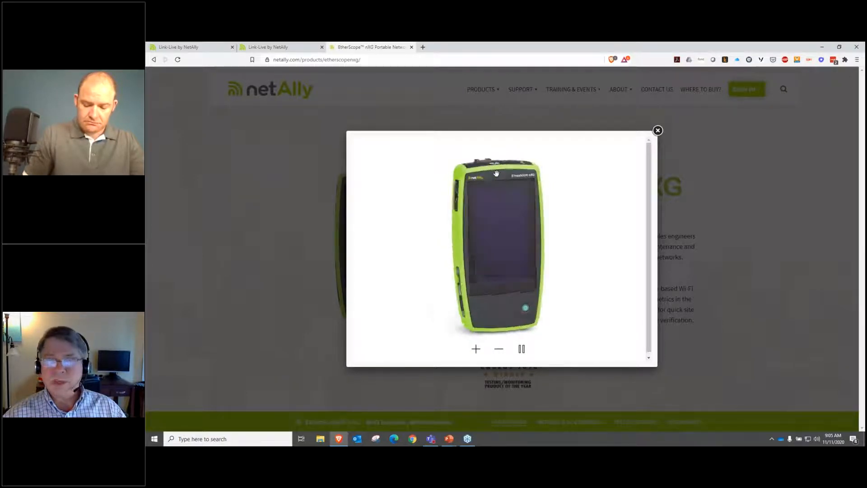
pyautogui.moveTo(497, 174); pyautogui.dragTo(606, 175)
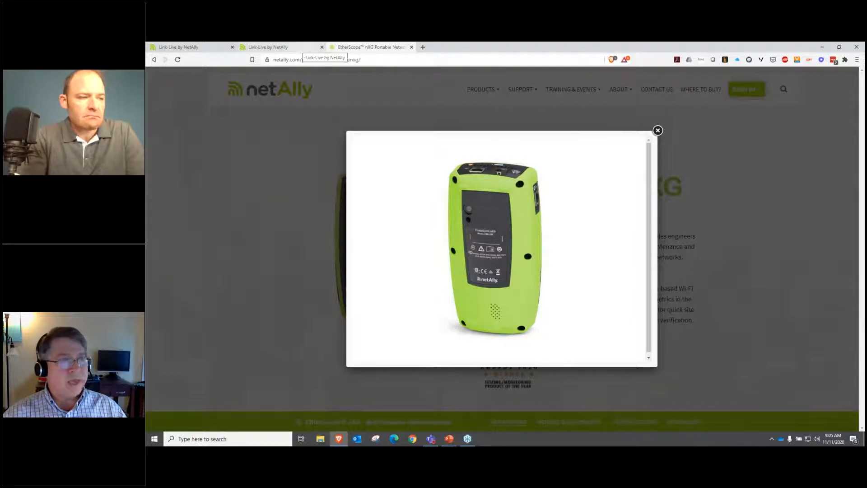
pyautogui.click(658, 131)
pyautogui.click(284, 47)
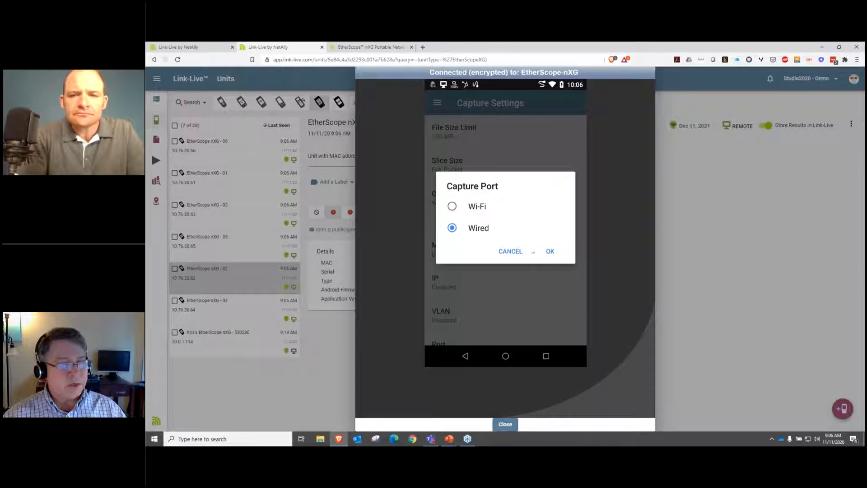
# Step: Leave the capture port unchanged, review the available wired filters, and return to the Capture screen
pyautogui.click(510, 252)
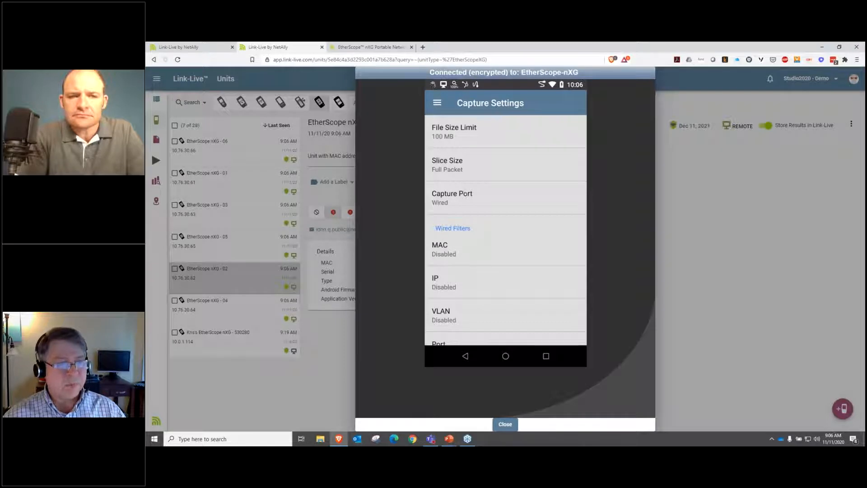
pyautogui.scroll(-1, 466, 193)
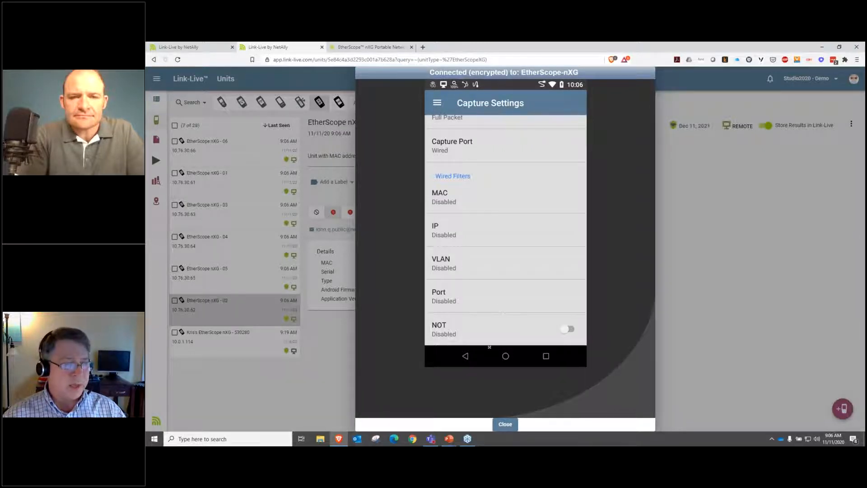
pyautogui.click(466, 356)
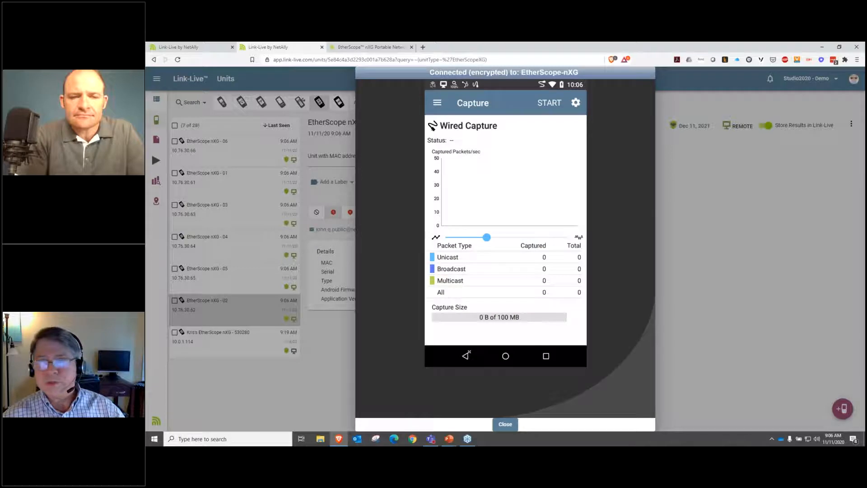
# Step: Run a wired packet capture on the remote EtherScope and stop it
pyautogui.click(550, 103)
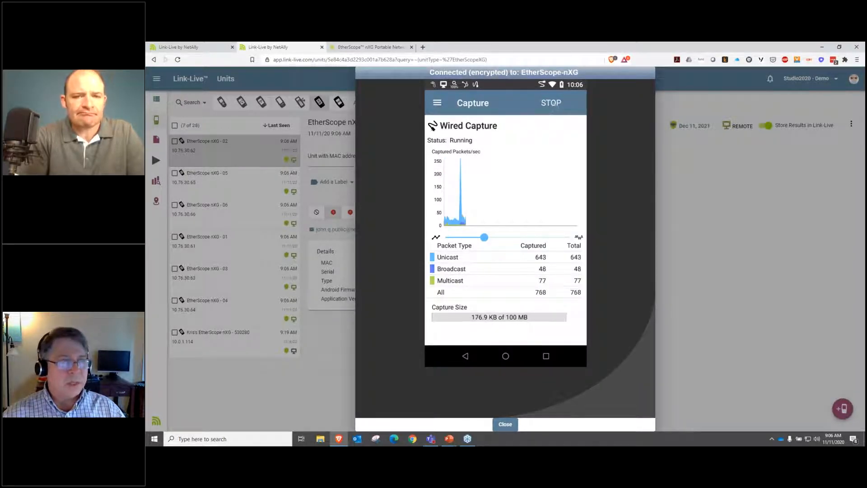
pyautogui.click(554, 103)
# Step: Name the capture file Slow App Load.pcap and set its save location to Downloads/Link-Live
pyautogui.click(523, 103)
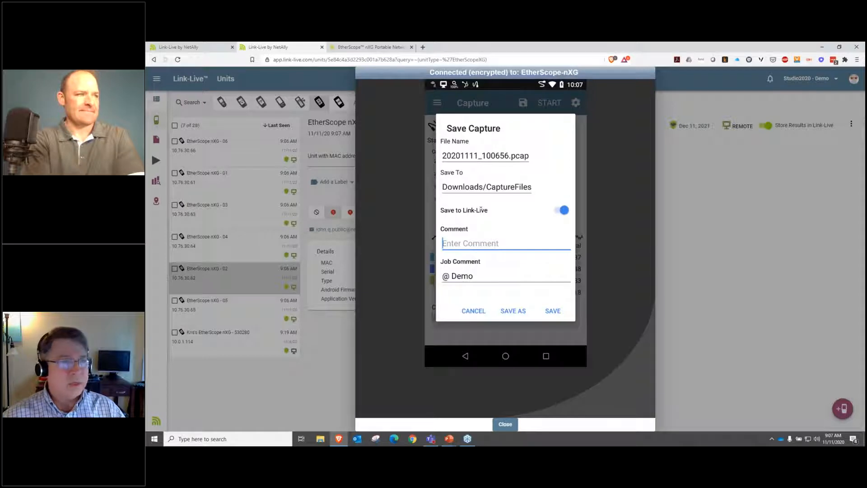
pyautogui.click(481, 155)
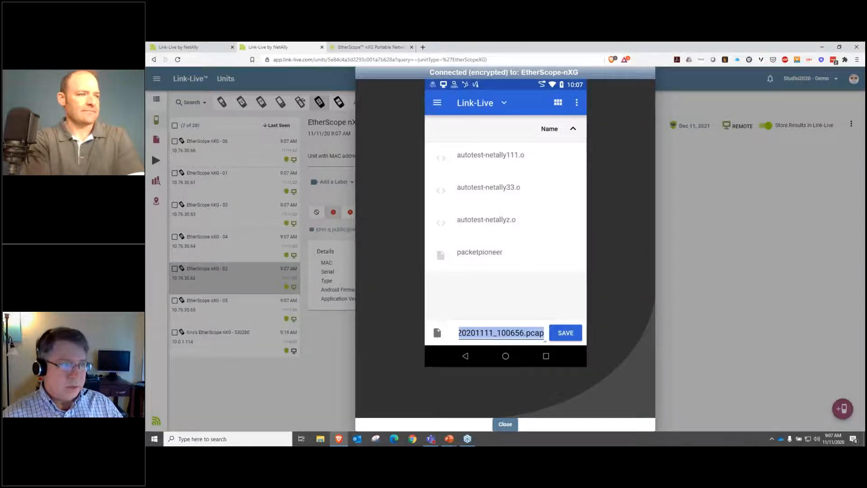
pyautogui.click(545, 335)
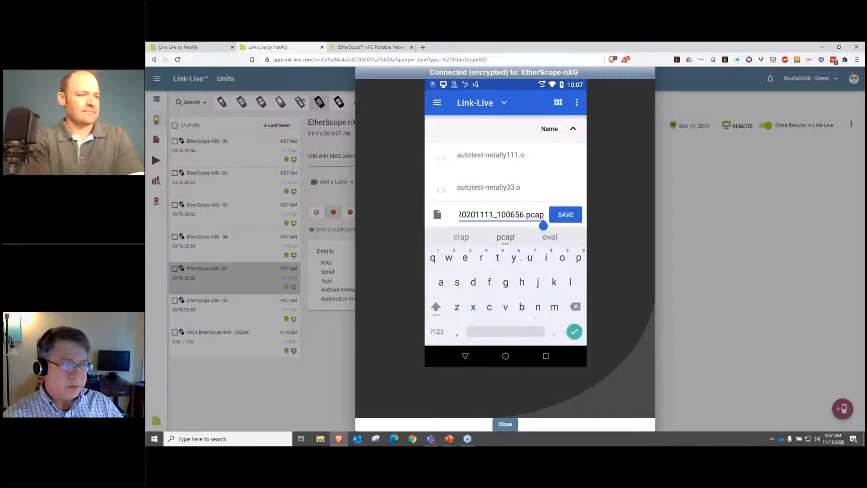
pyautogui.moveTo(525, 214); pyautogui.dragTo(454, 218)
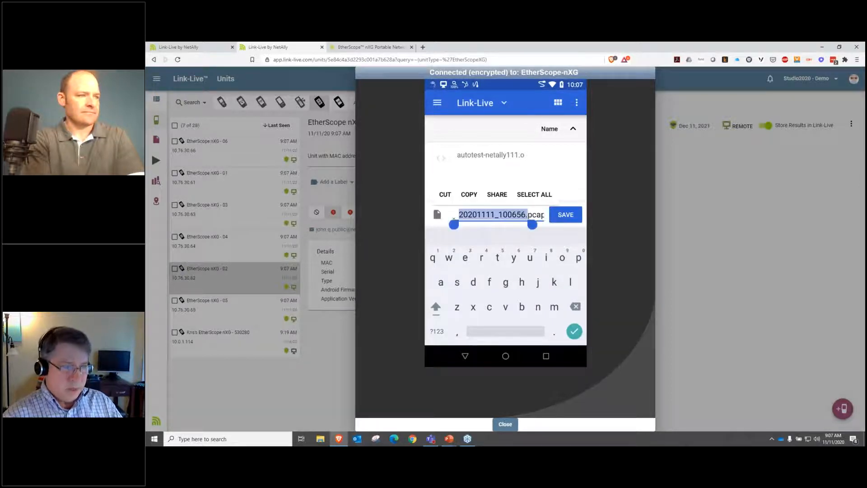
pyautogui.write('Slow')
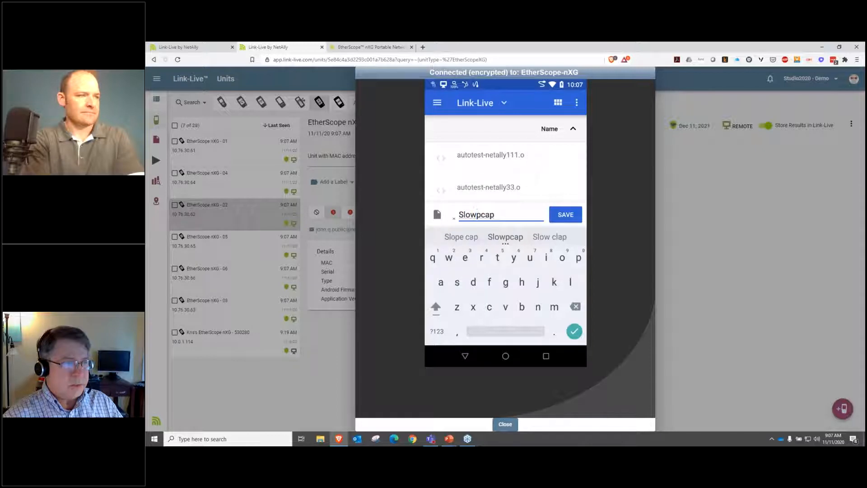
pyautogui.write(' Ap')
pyautogui.write('p')
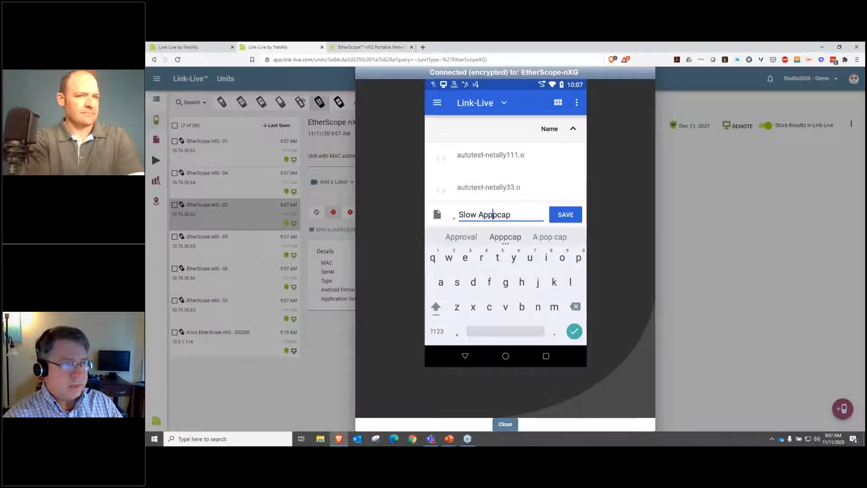
pyautogui.write(' Load.')
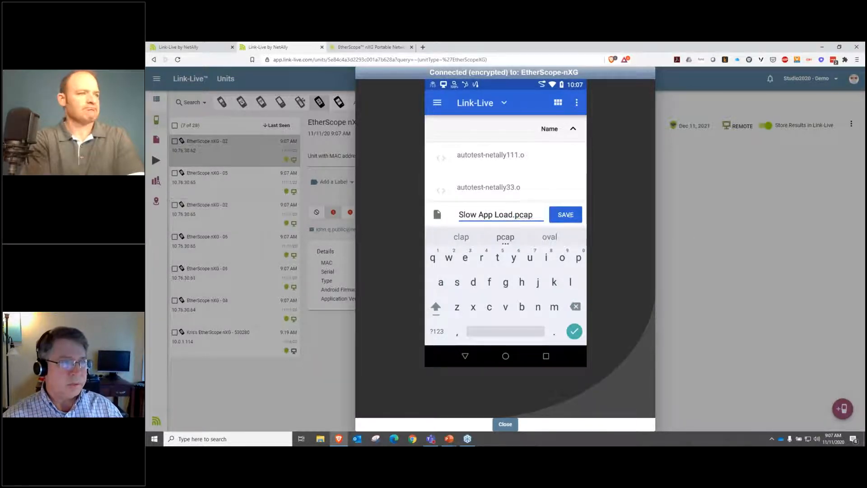
pyautogui.click(570, 215)
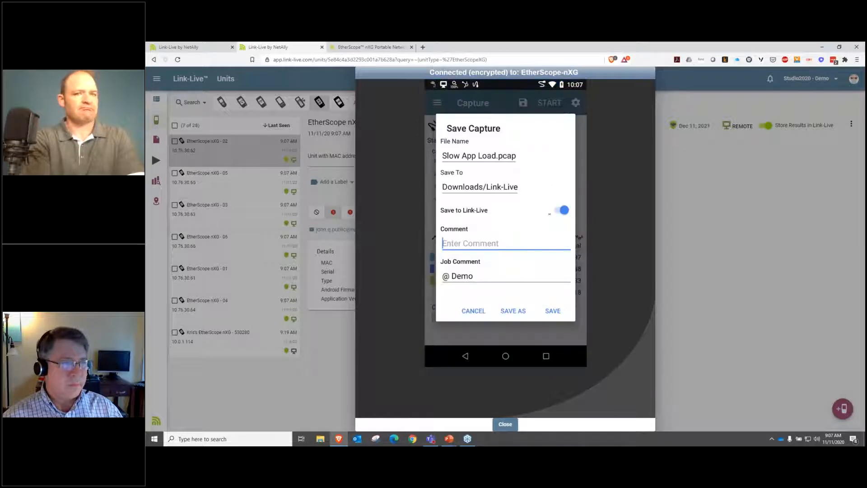
# Step: Enter a comment naming the intended recipient and save the capture with Save to Link-Live enabled
pyautogui.write('for chris')
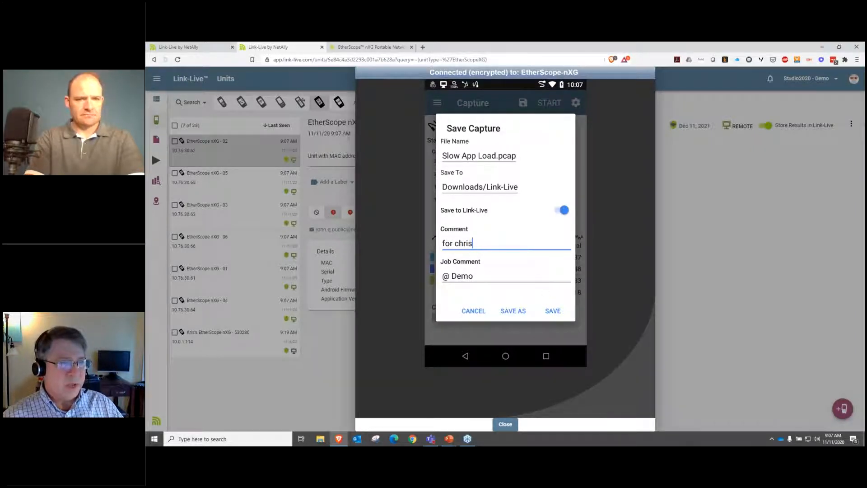
pyautogui.click(551, 311)
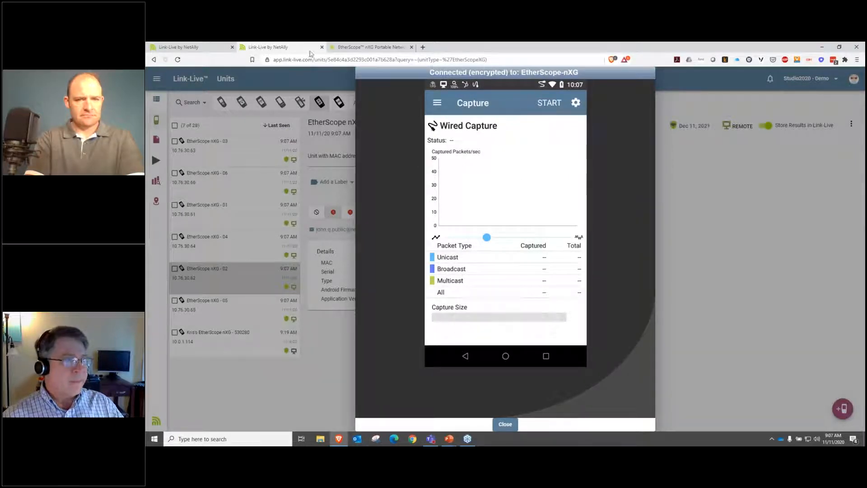
# Step: Check the uploaded Slow App Load.pcap entry among Link-Live's uploaded files
pyautogui.click(195, 45)
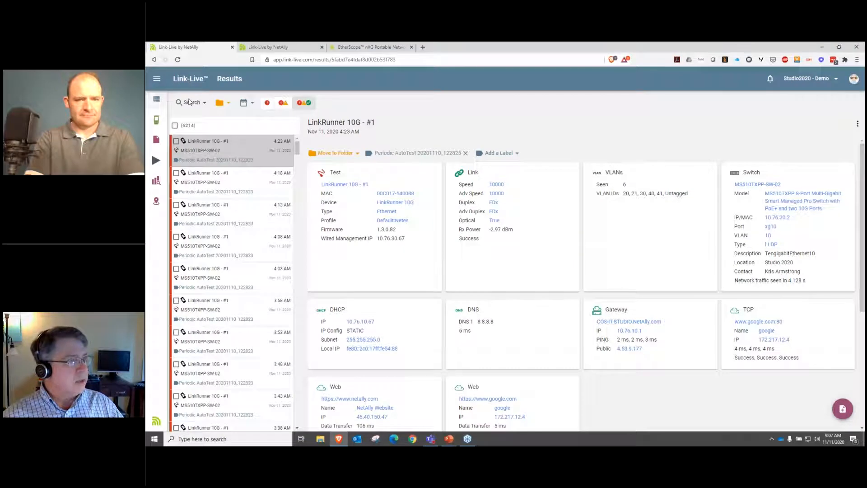
pyautogui.click(157, 141)
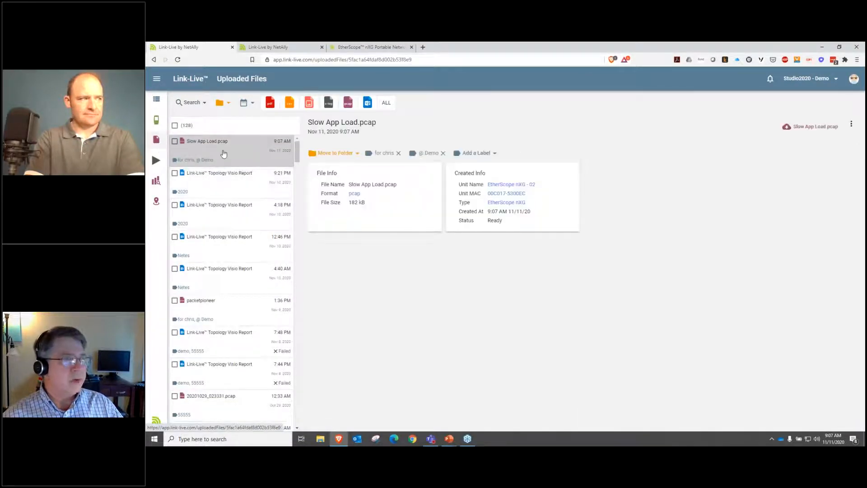
pyautogui.hotkey('ctrl', '+')
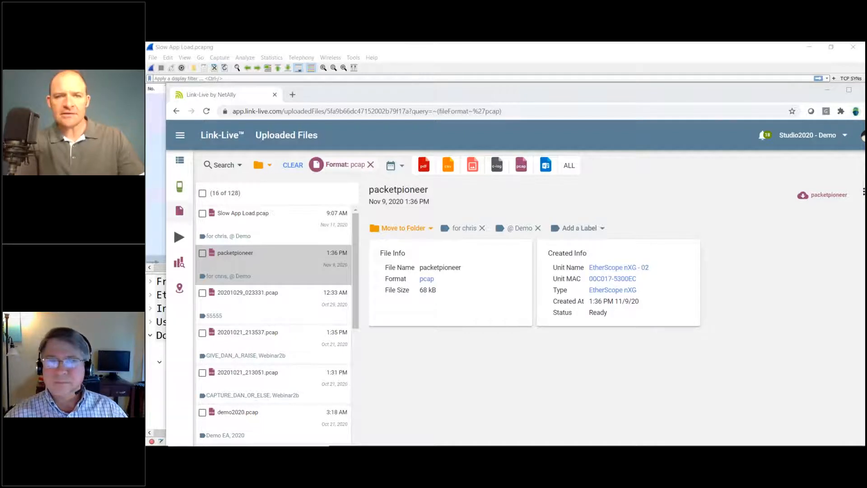
# Step: Move the browser window slightly and show the details of the uploaded Slow App Load.pcap file
pyautogui.click(433, 96)
pyautogui.moveTo(433, 96); pyautogui.dragTo(440, 78)
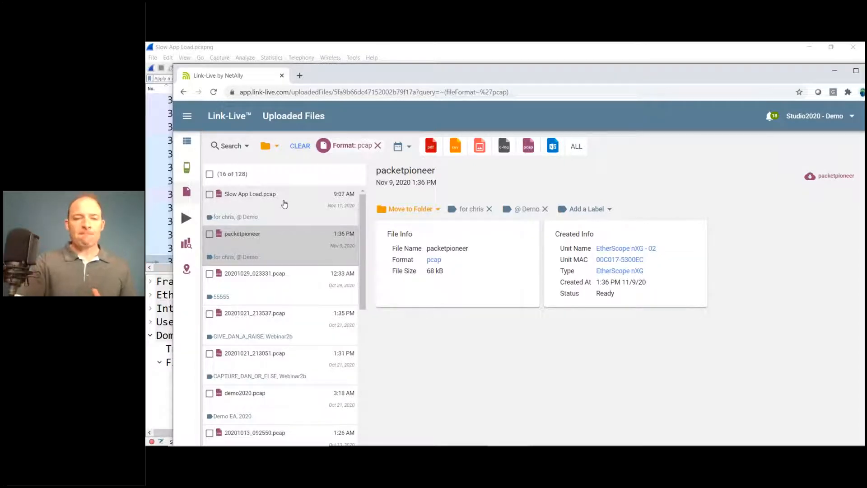
pyautogui.click(284, 204)
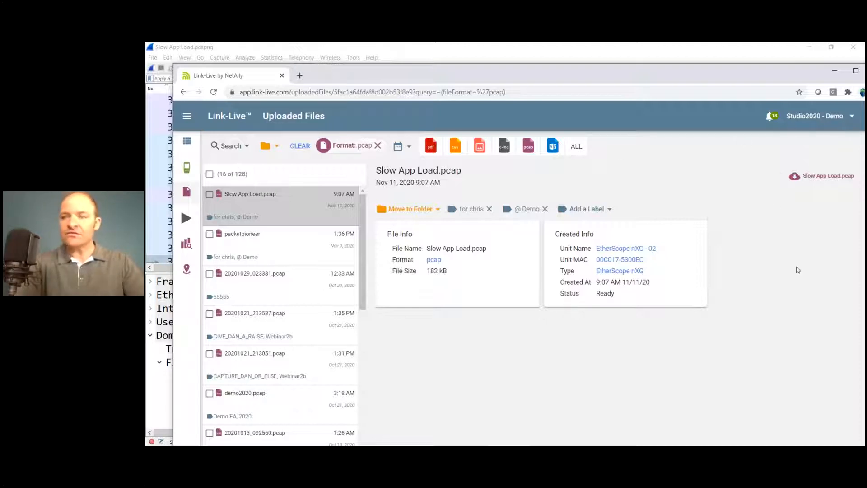
# Step: Switch to the Slow App Load capture in Wireshark and examine the payload bytes of QUIC packet 317
pyautogui.click(835, 73)
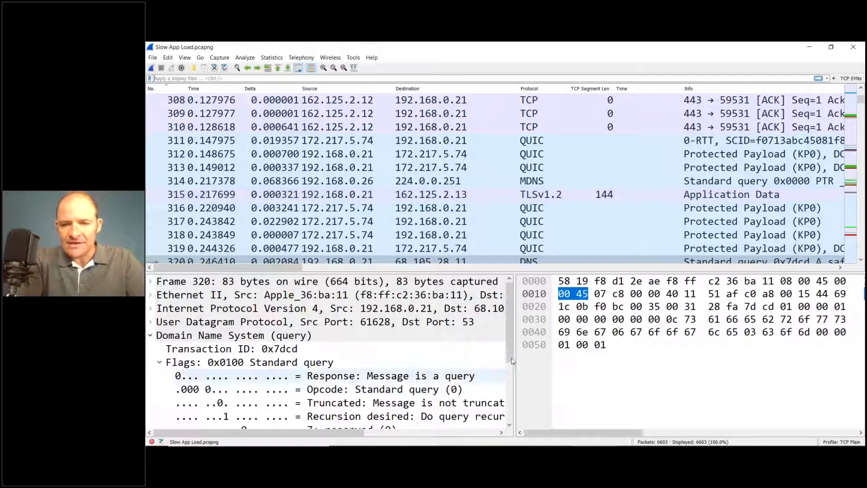
pyautogui.click(532, 224)
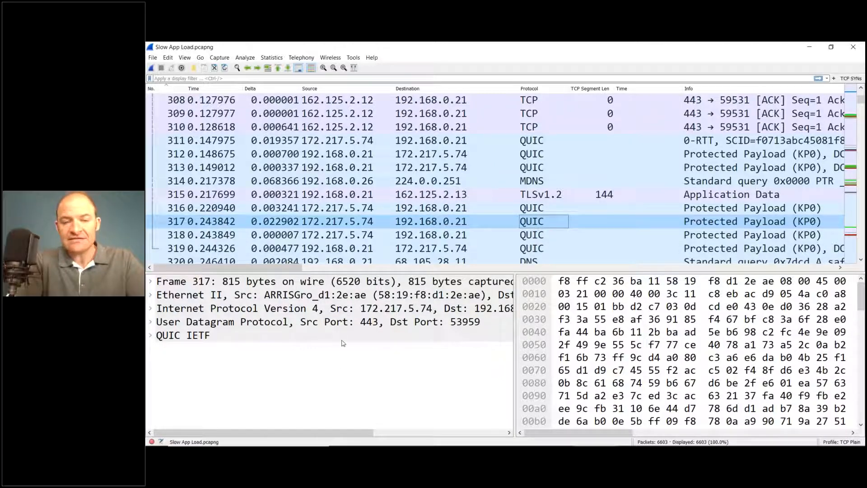
pyautogui.click(657, 322)
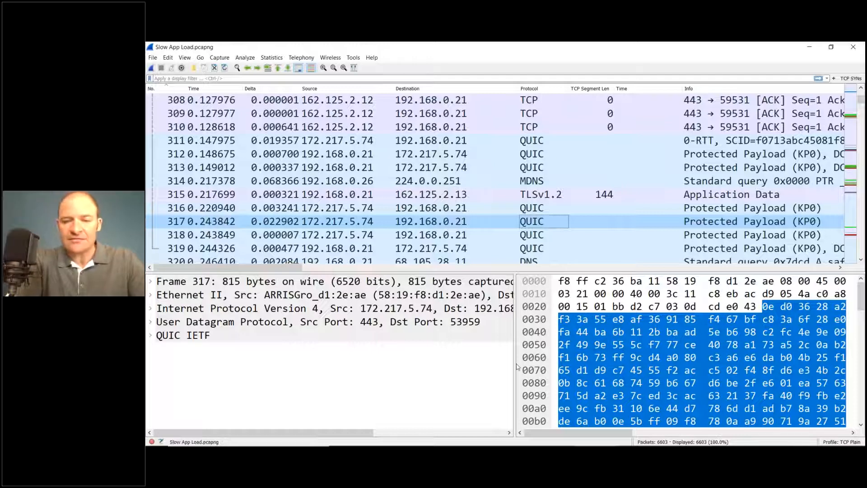
pyautogui.moveTo(517, 367)
pyautogui.mouseDown()
pyautogui.moveTo(396, 367)
pyautogui.moveTo(510, 360)
pyautogui.mouseUp()
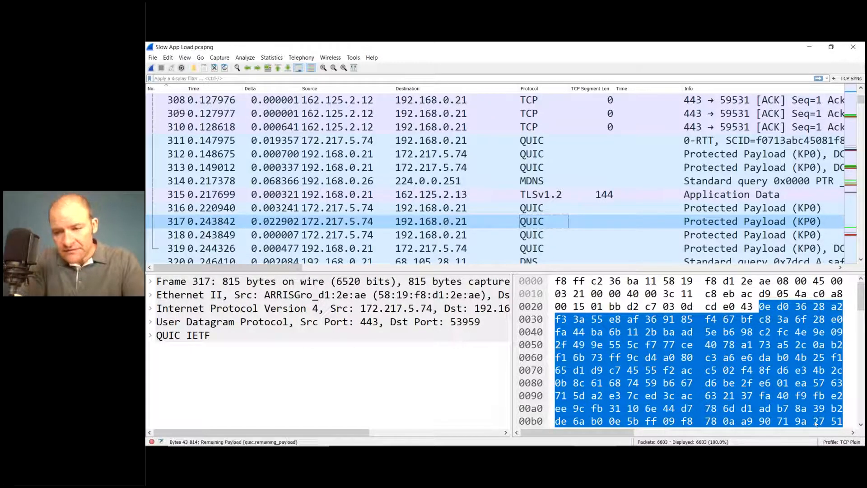
# Step: Create a new configuration profile named DNS Webinar and make it the active profile
pyautogui.rightClick(847, 444)
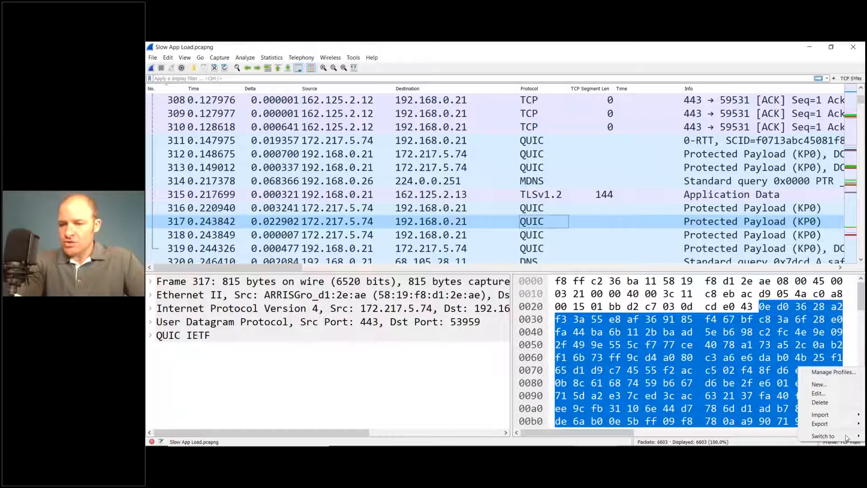
pyautogui.click(849, 388)
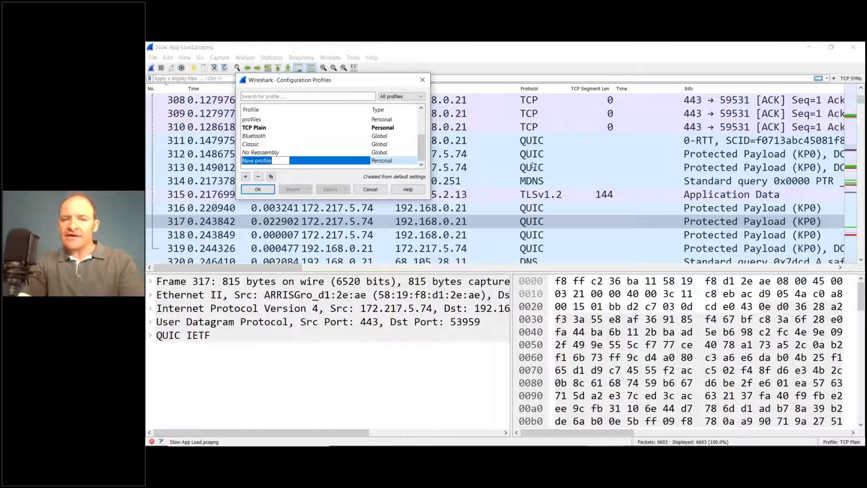
pyautogui.write('DNS')
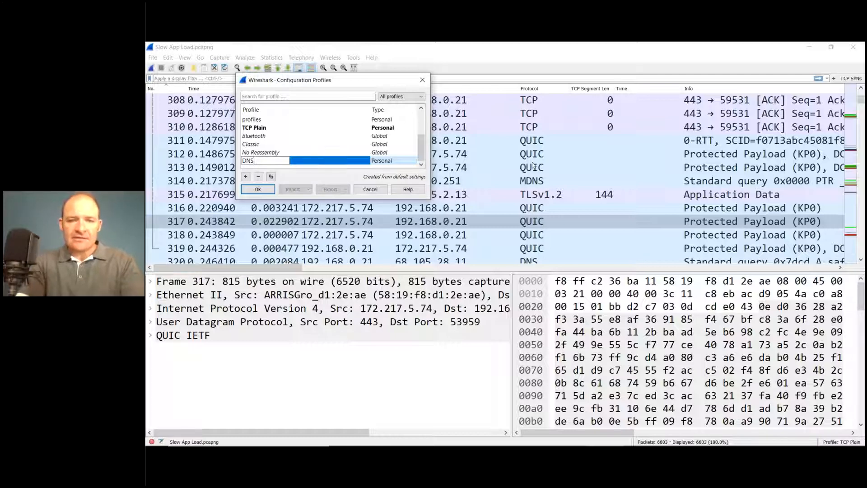
pyautogui.write(' We')
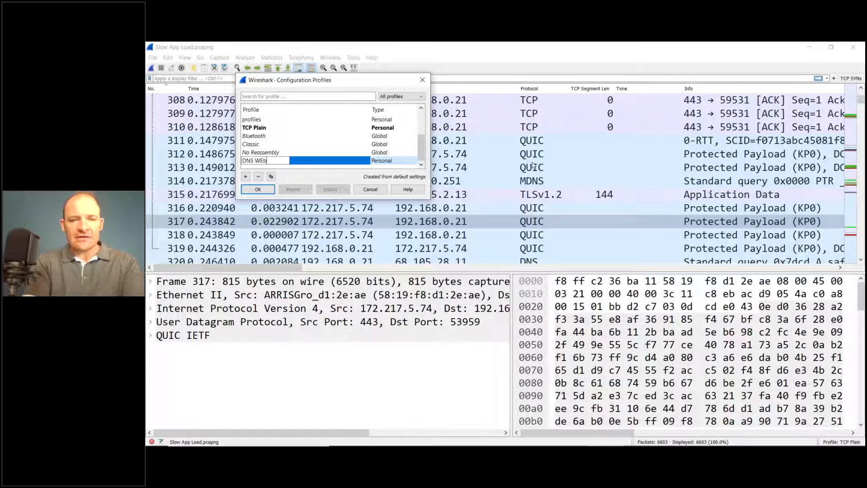
pyautogui.write('binar')
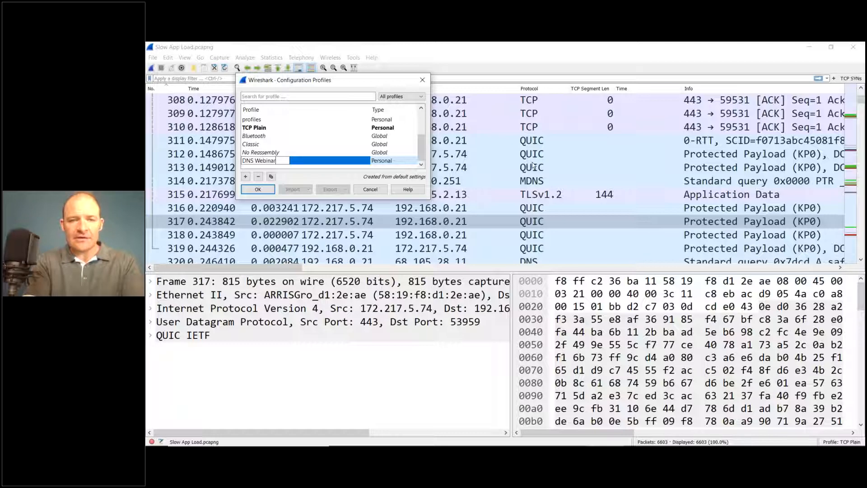
pyautogui.click(258, 193)
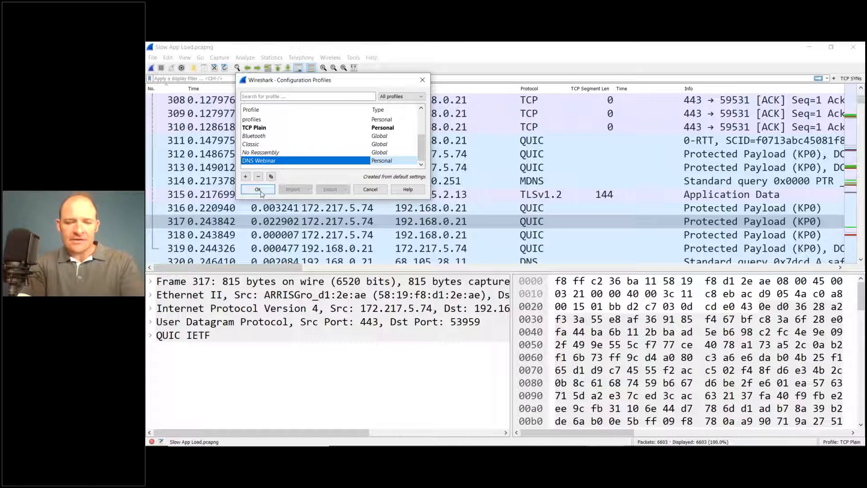
pyautogui.click(258, 190)
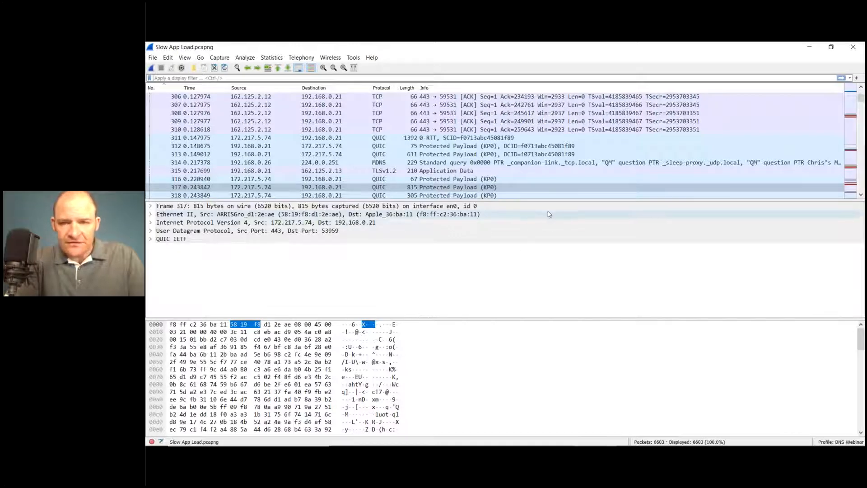
# Step: Make the packet list easier to read with a taller pane, larger main window text and columns fitted to their contents
pyautogui.moveTo(556, 201); pyautogui.dragTo(556, 229)
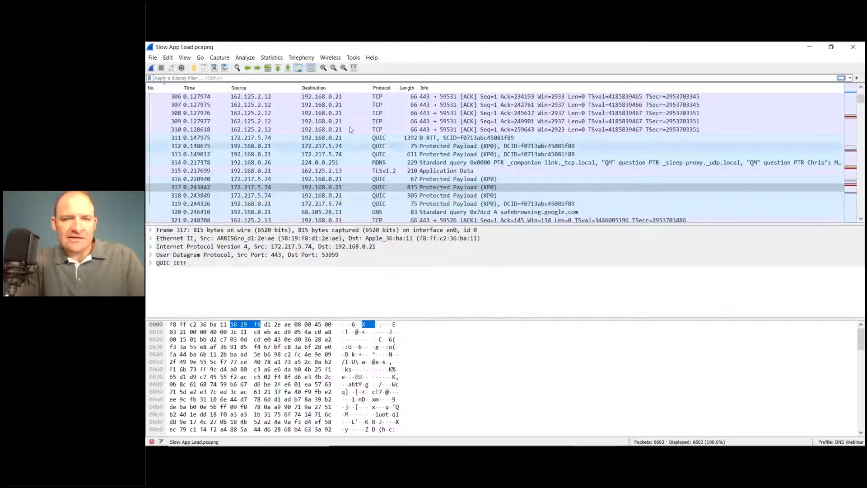
pyautogui.click(323, 68)
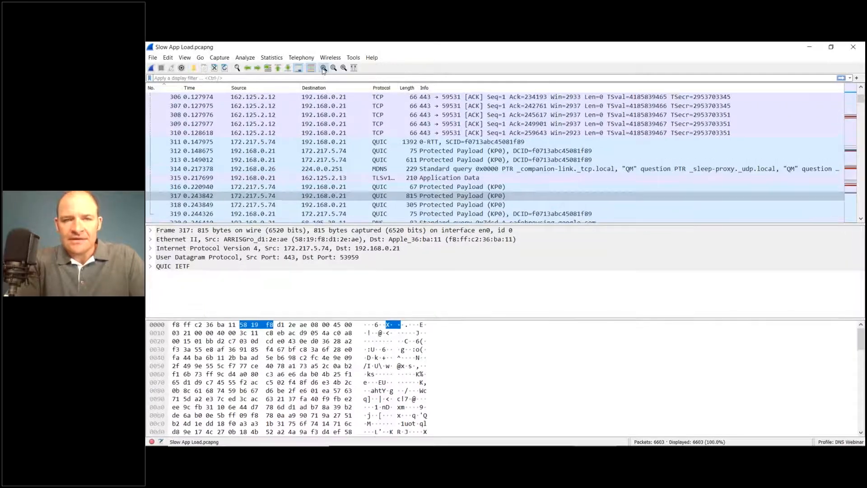
pyautogui.click(324, 68)
pyautogui.click(324, 68)
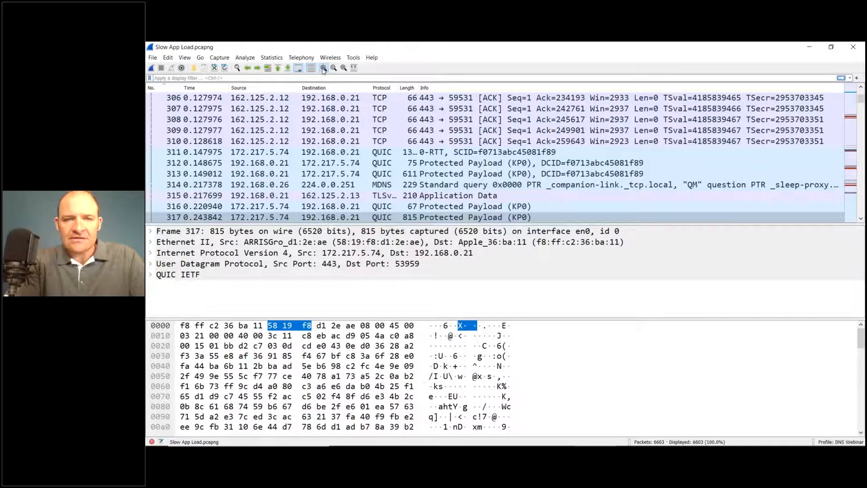
pyautogui.click(324, 68)
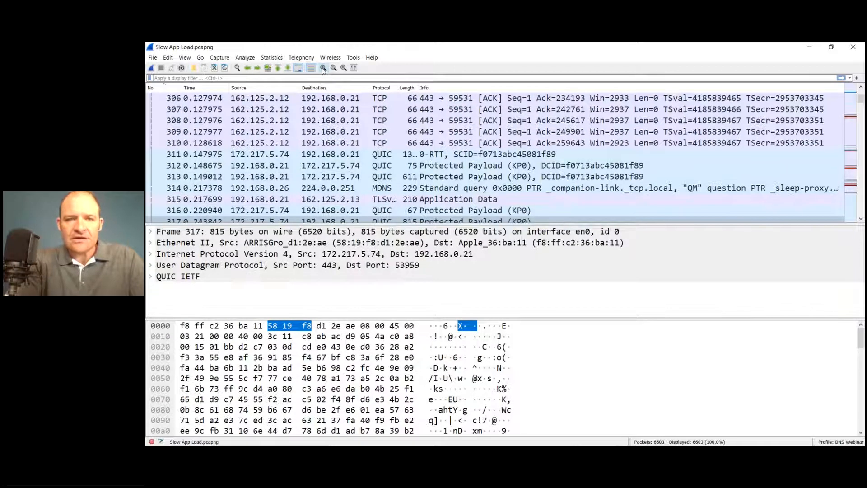
pyautogui.click(354, 68)
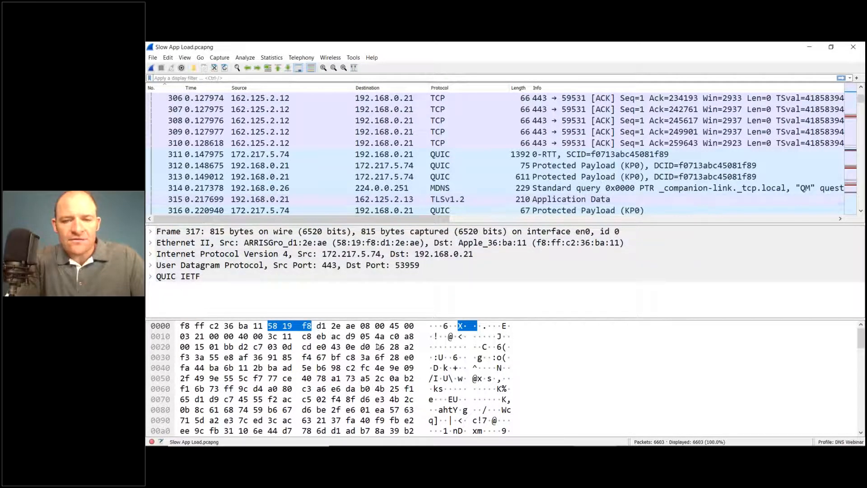
pyautogui.click(452, 277)
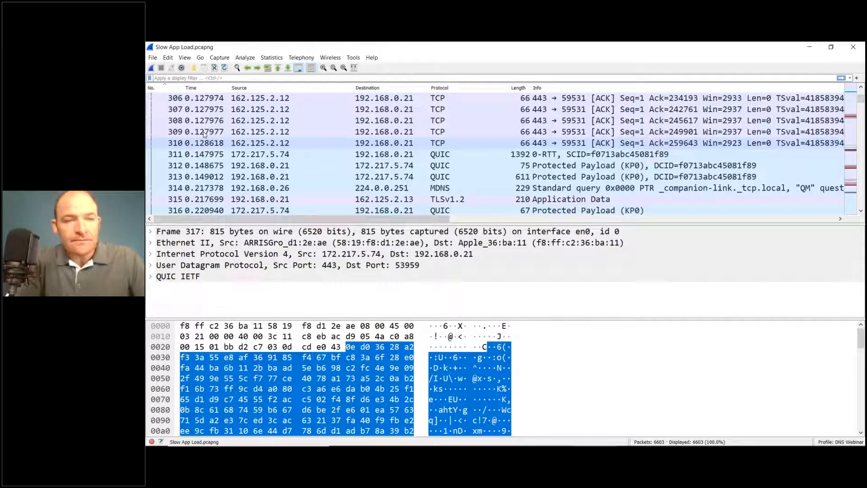
# Step: Add a new packet list column titled Delta in the column preferences
pyautogui.click(168, 58)
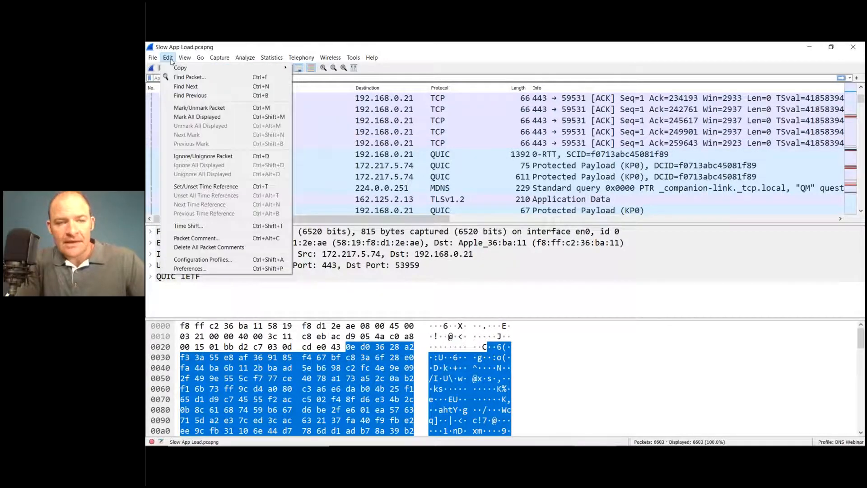
pyautogui.click(244, 271)
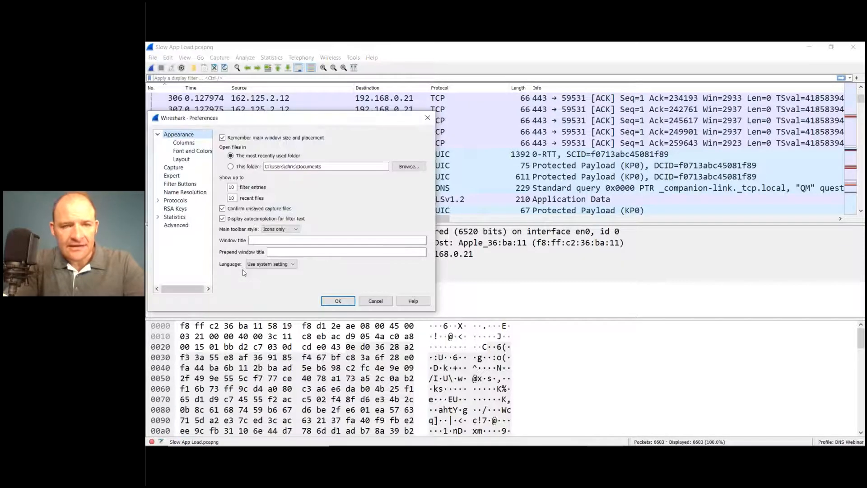
pyautogui.click(180, 144)
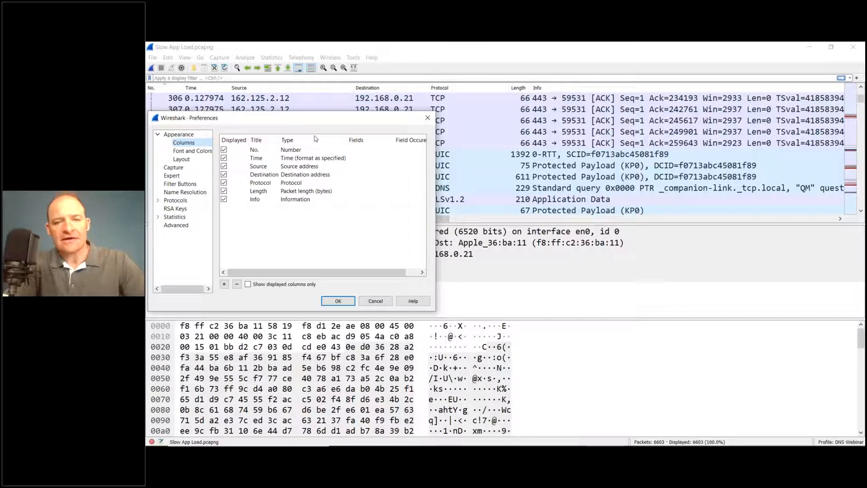
pyautogui.moveTo(294, 120); pyautogui.dragTo(387, 176)
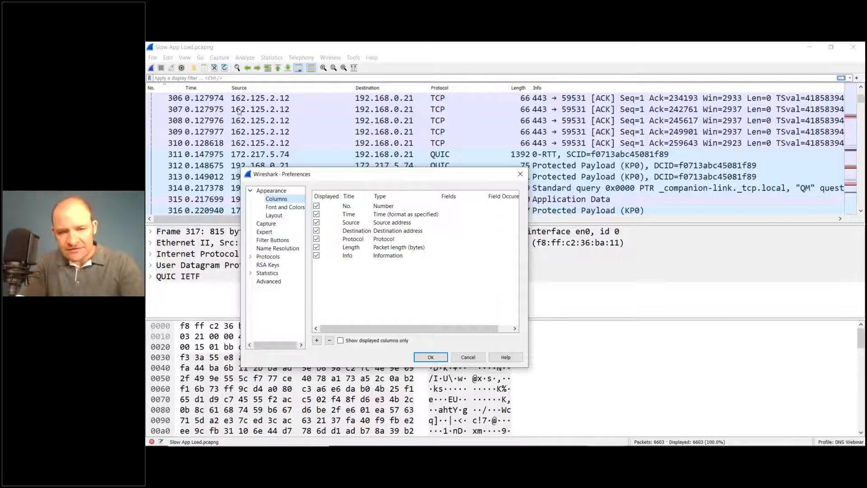
pyautogui.click(316, 340)
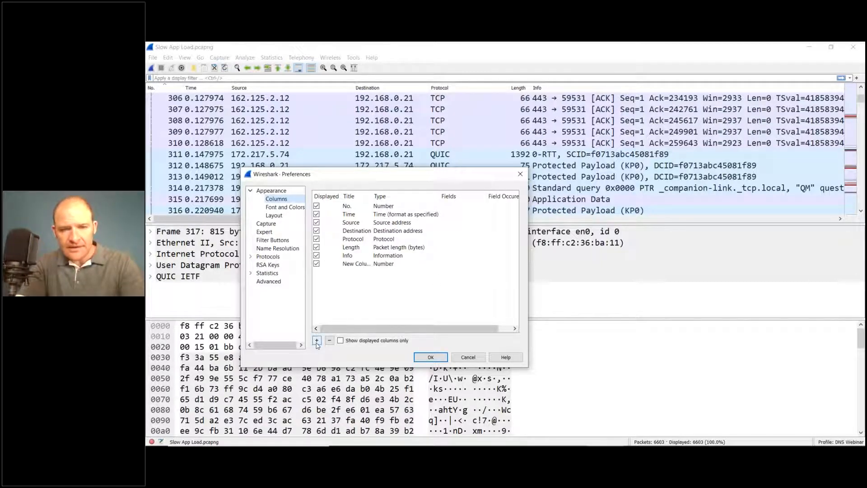
pyautogui.doubleClick(361, 263)
pyautogui.write('Delta')
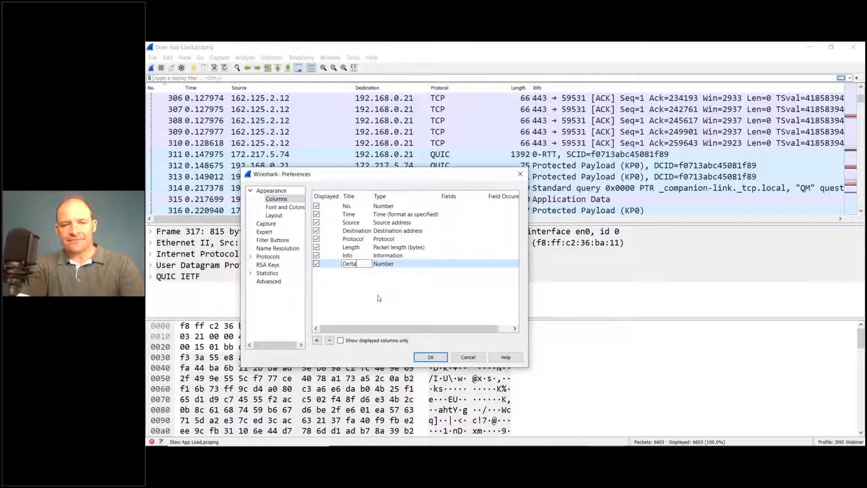
pyautogui.click(415, 269)
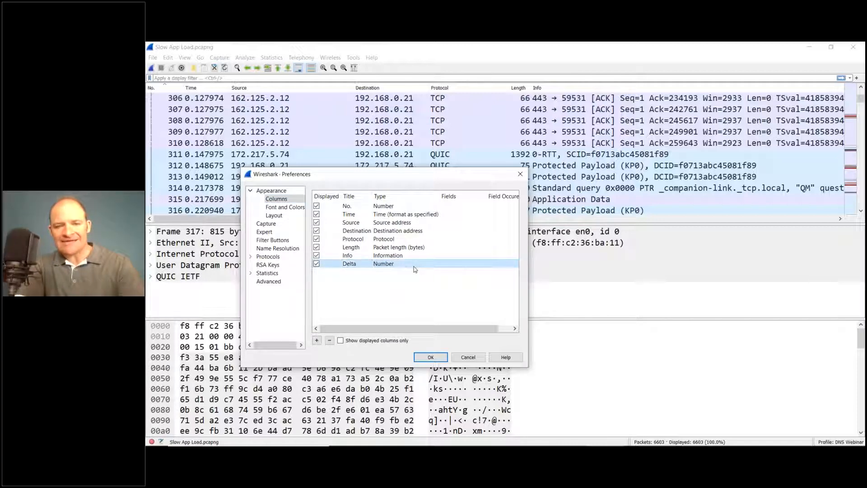
# Step: Set the Delta column's type to Delta time displayed and place it directly after the Time column
pyautogui.doubleClick(427, 264)
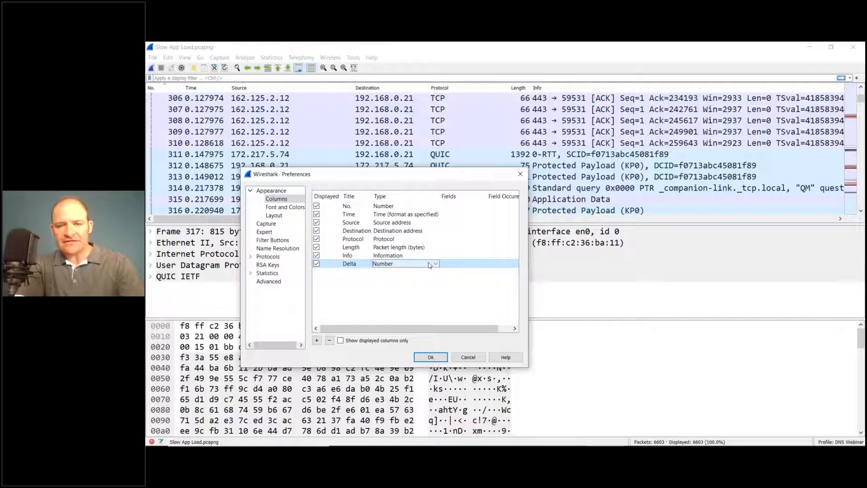
pyautogui.click(436, 264)
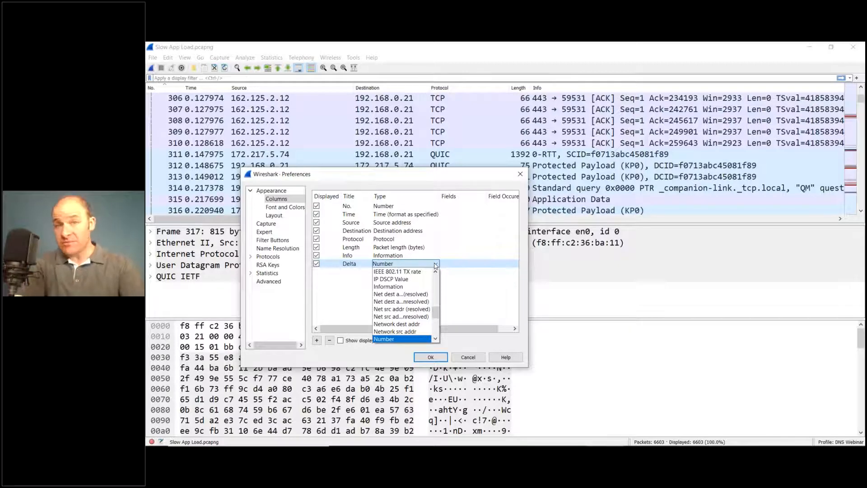
pyautogui.click(437, 285)
pyautogui.click(436, 285)
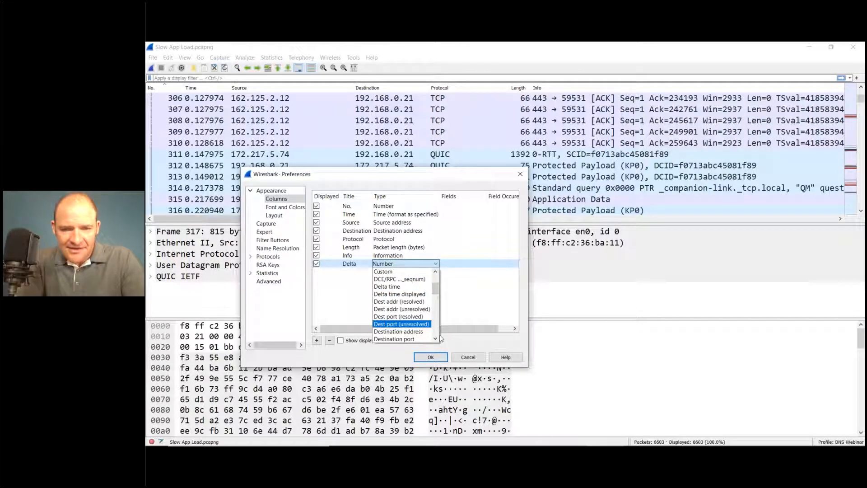
pyautogui.click(422, 295)
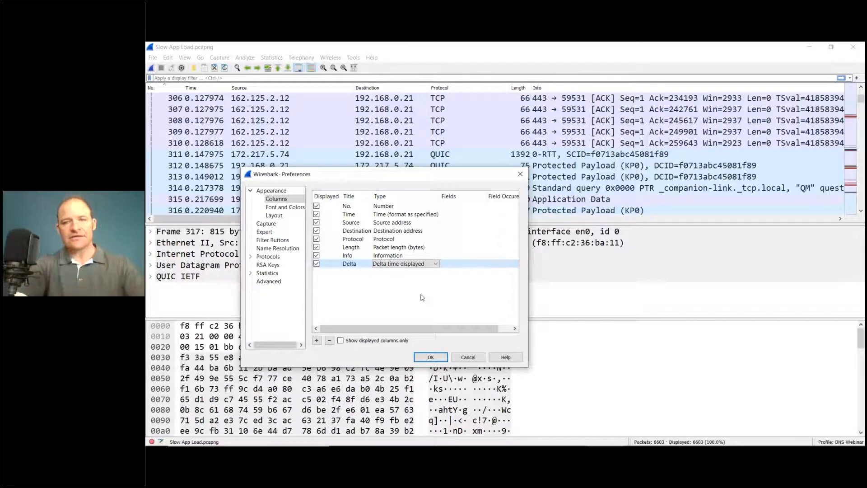
pyautogui.click(422, 298)
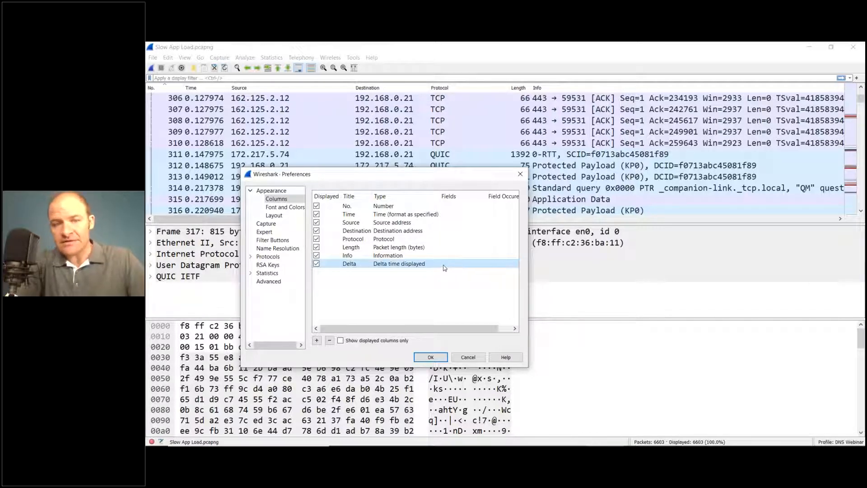
pyautogui.moveTo(445, 267); pyautogui.dragTo(361, 218)
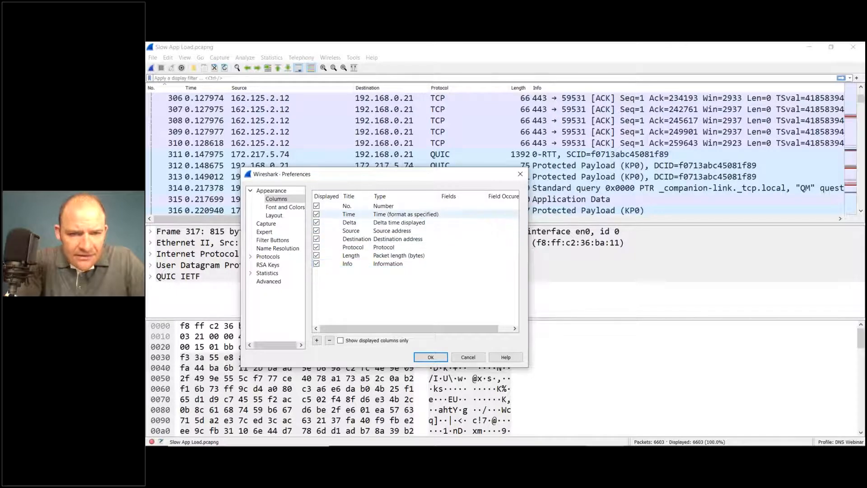
pyautogui.click(360, 222)
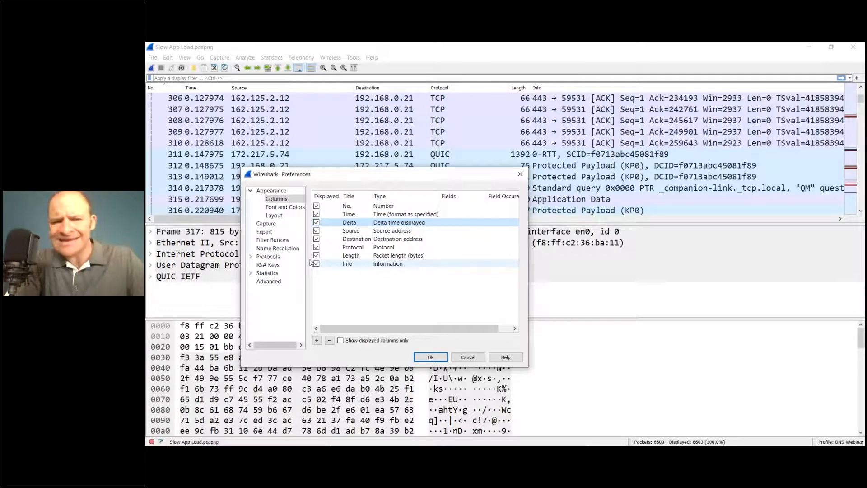
# Step: Apply the layout with the packet list above side-by-side details and bytes panes, and adjust the packet list's height
pyautogui.click(275, 216)
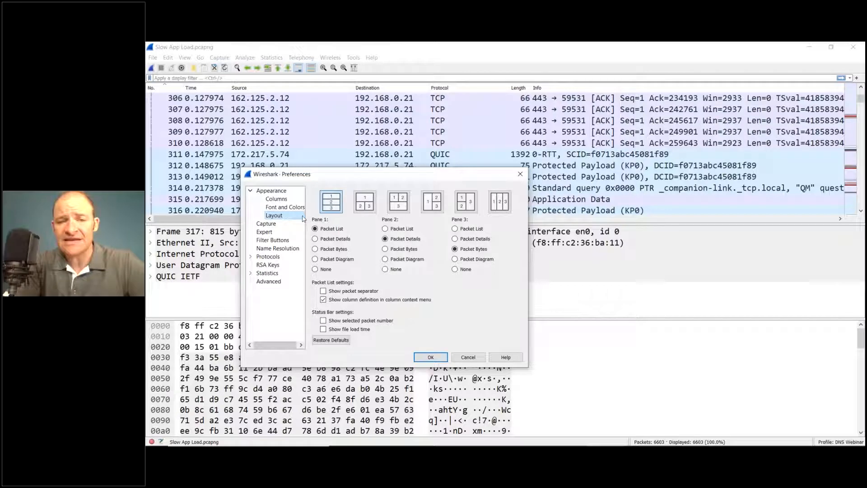
pyautogui.click(362, 207)
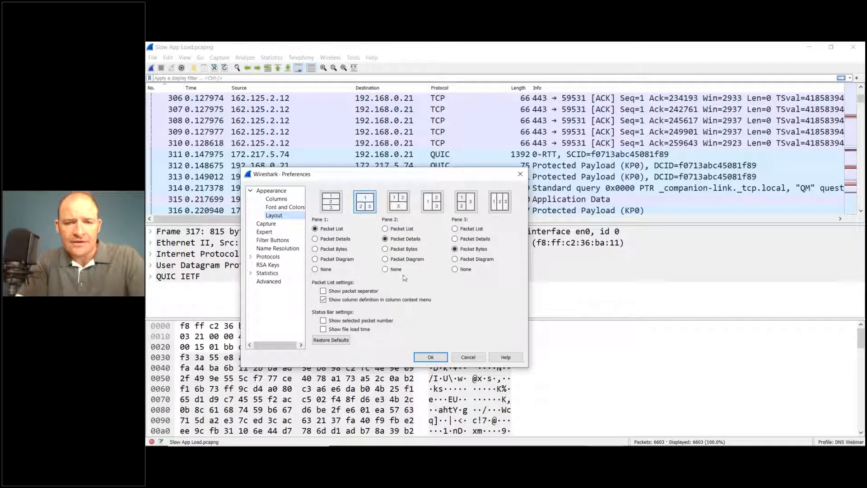
pyautogui.click(436, 360)
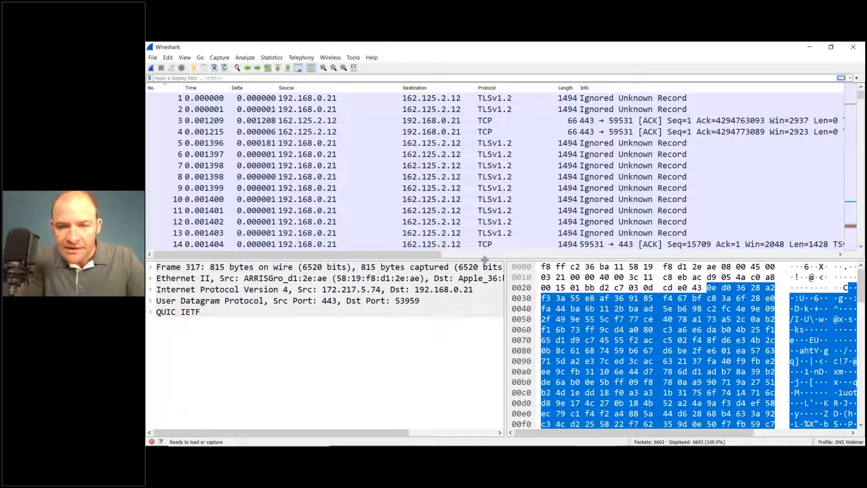
pyautogui.moveTo(484, 259); pyautogui.dragTo(493, 304)
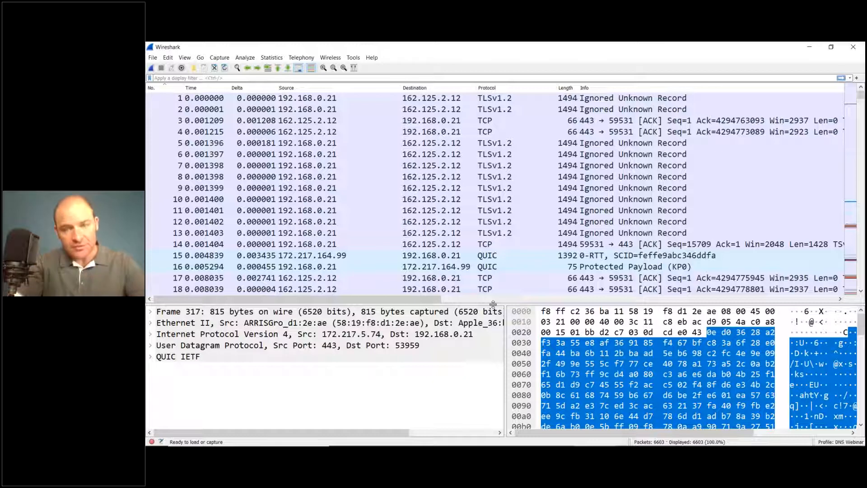
pyautogui.moveTo(493, 304); pyautogui.dragTo(488, 249)
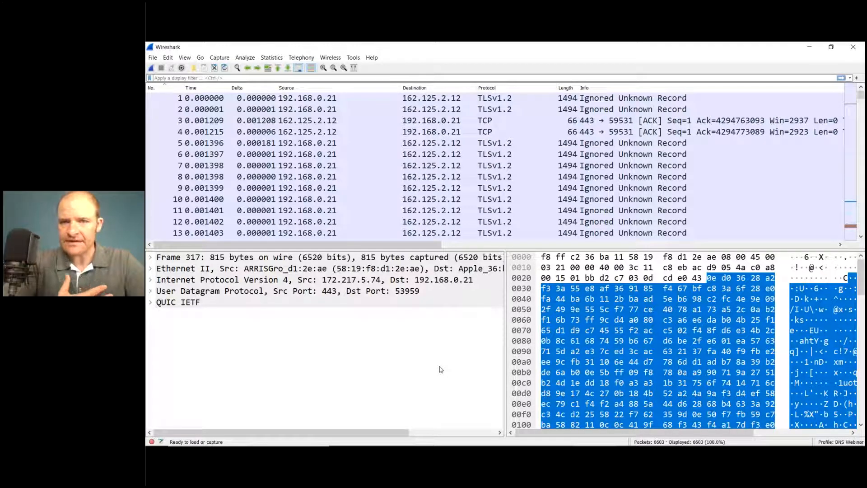
# Step: Filter the packet list to DNS traffic with the display filter dns
pyautogui.click(224, 79)
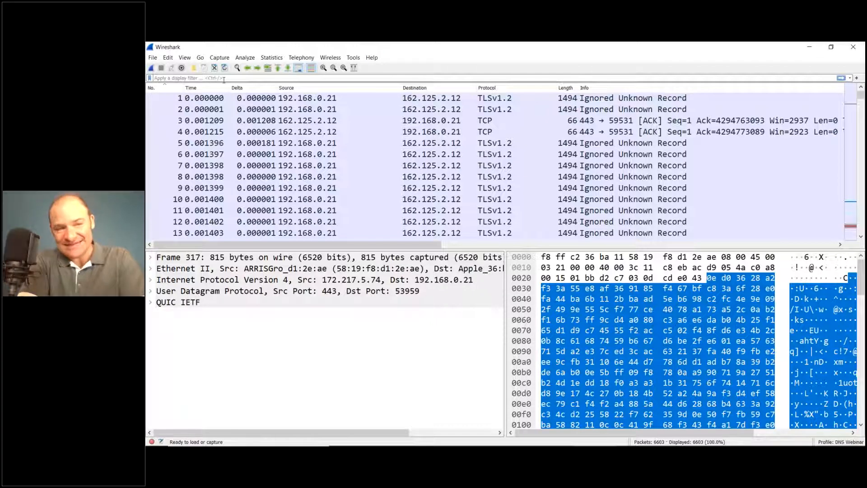
pyautogui.write('dns')
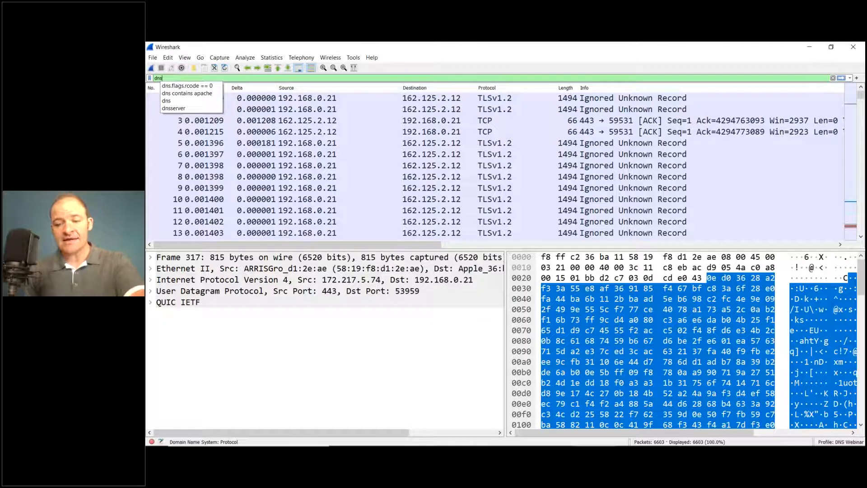
pyautogui.press('BackSpace')
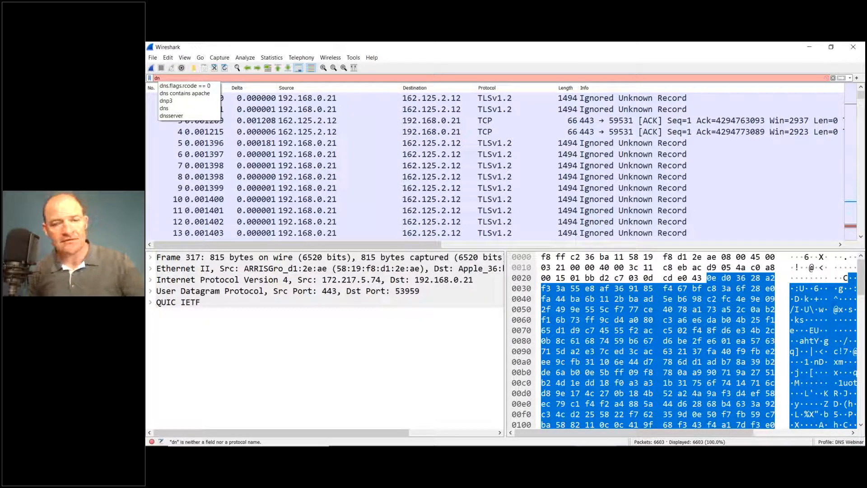
pyautogui.write('s')
pyautogui.press('Return')
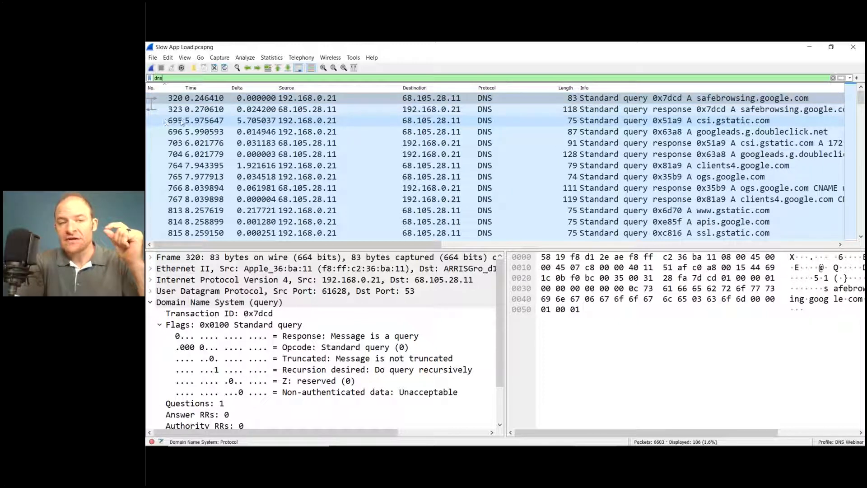
# Step: Select the safebrowsing.google.com response in packet 323, enlarge the lower panes and collapse the DNS Flags section
pyautogui.click(272, 110)
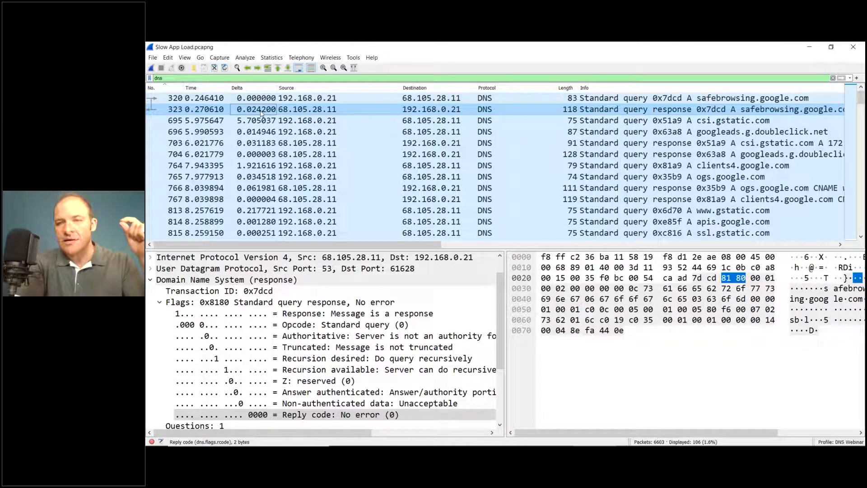
pyautogui.click(676, 110)
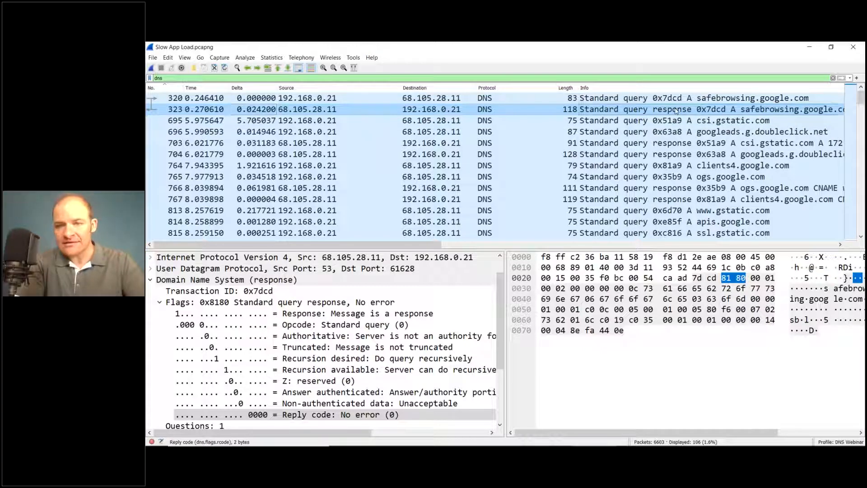
pyautogui.moveTo(453, 250); pyautogui.dragTo(453, 225)
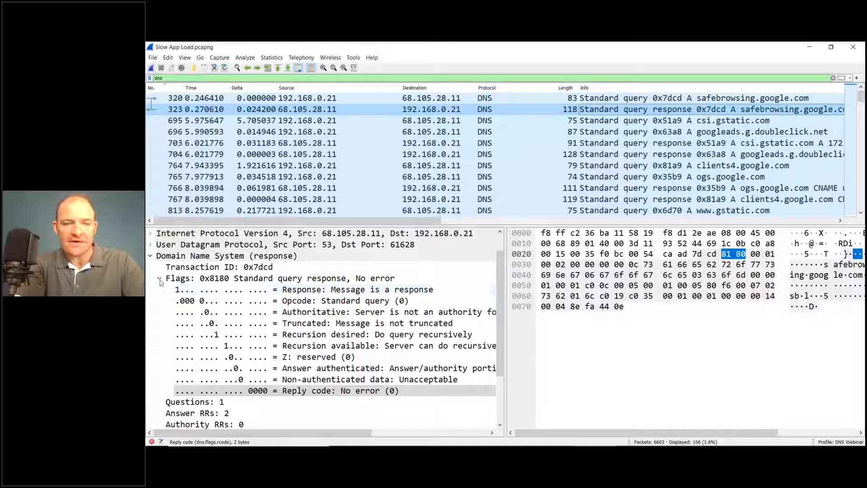
pyautogui.click(160, 279)
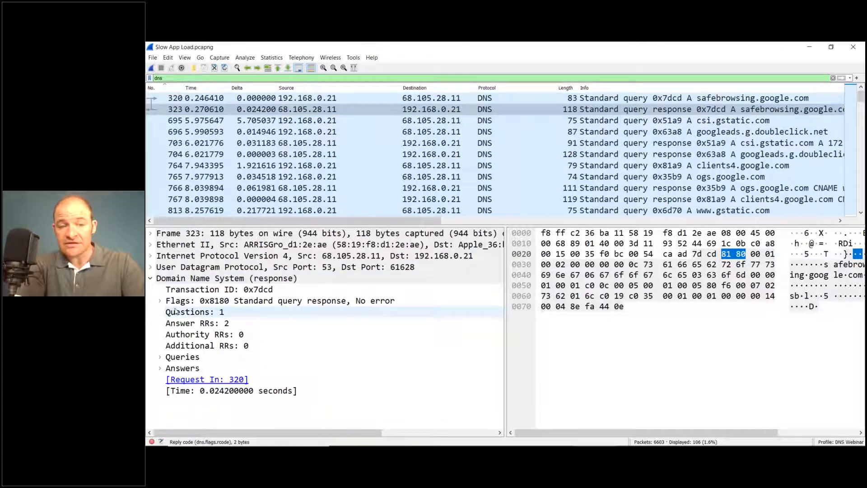
# Step: Examine the response's Queries and Answers sections, expanding the sb.l.google.com type A record down to its returned address
pyautogui.click(160, 357)
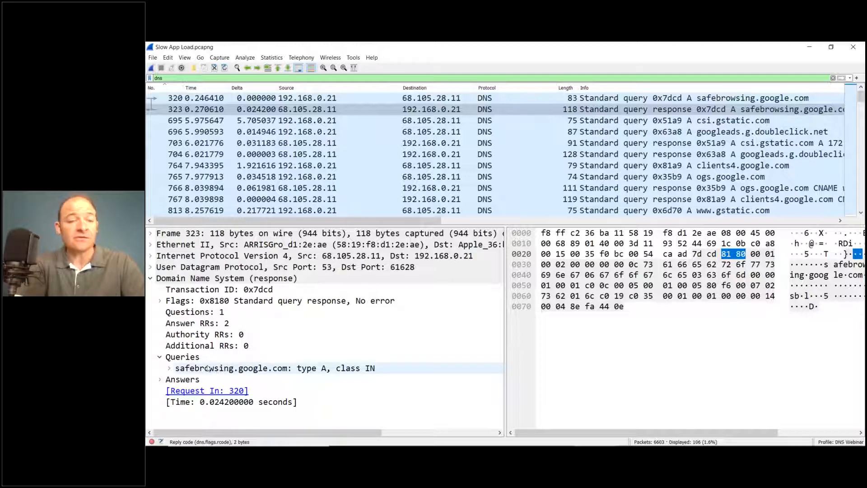
pyautogui.click(159, 358)
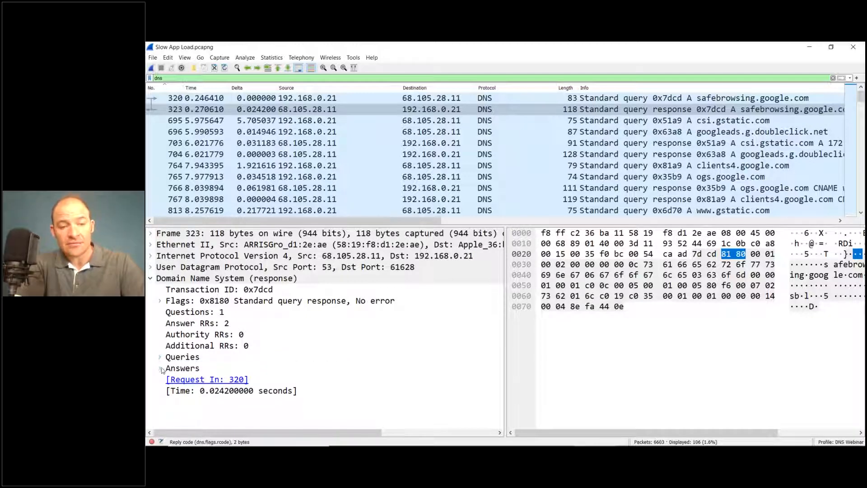
pyautogui.click(160, 369)
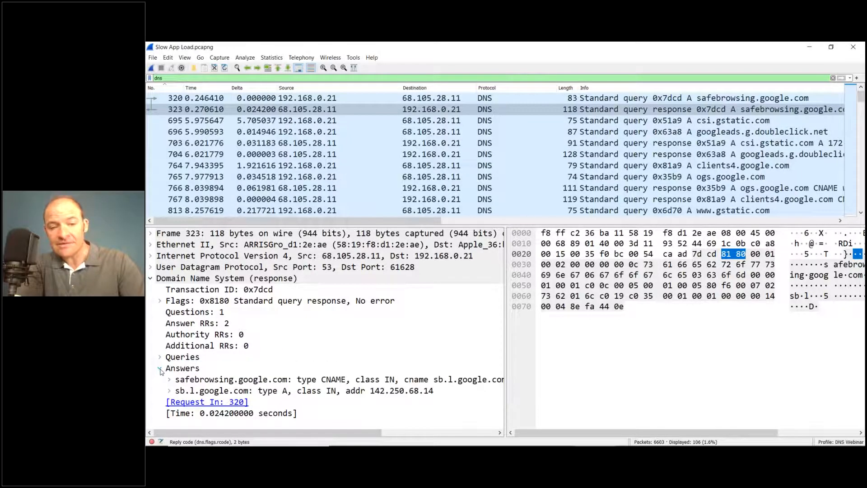
pyautogui.click(169, 391)
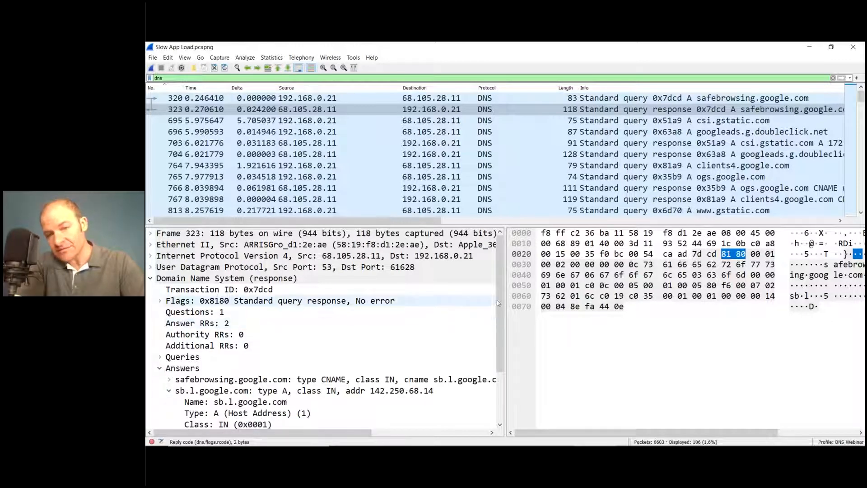
pyautogui.scroll(-1, 500, 332)
pyautogui.scroll(-2, 501, 331)
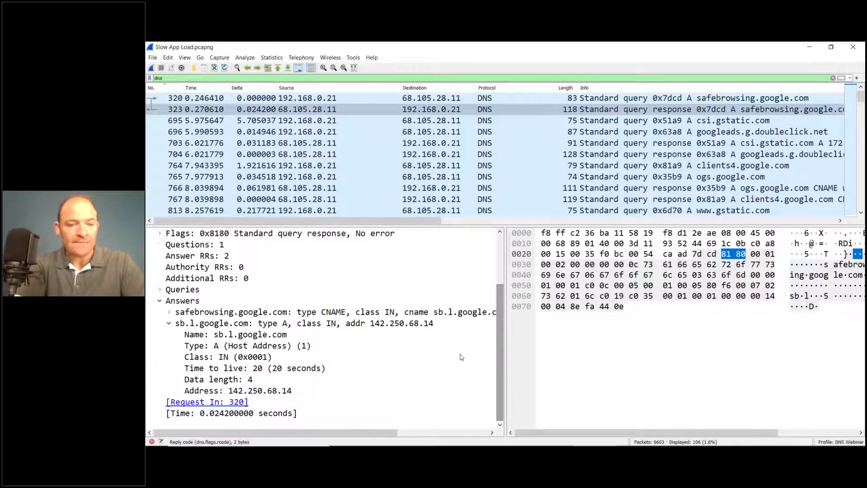
pyautogui.click(298, 396)
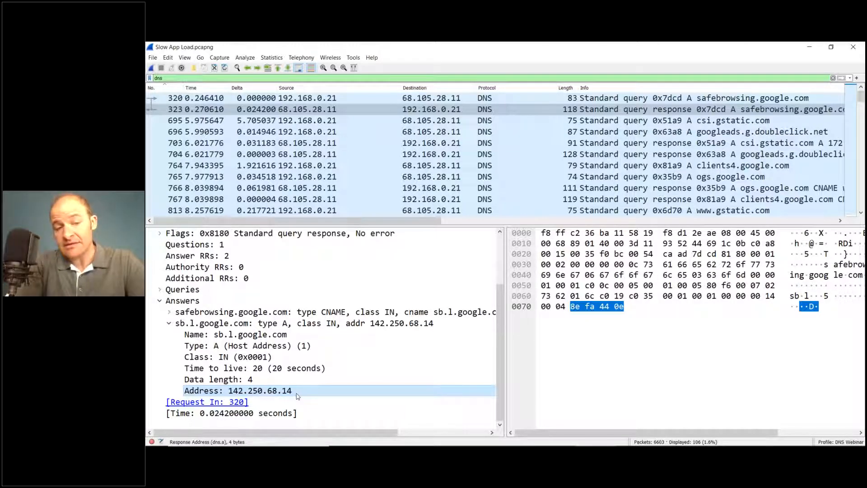
# Step: Expand the safebrowsing.google.com query, compare its type with the answer's type and address, and check the DNS response time field
pyautogui.click(161, 291)
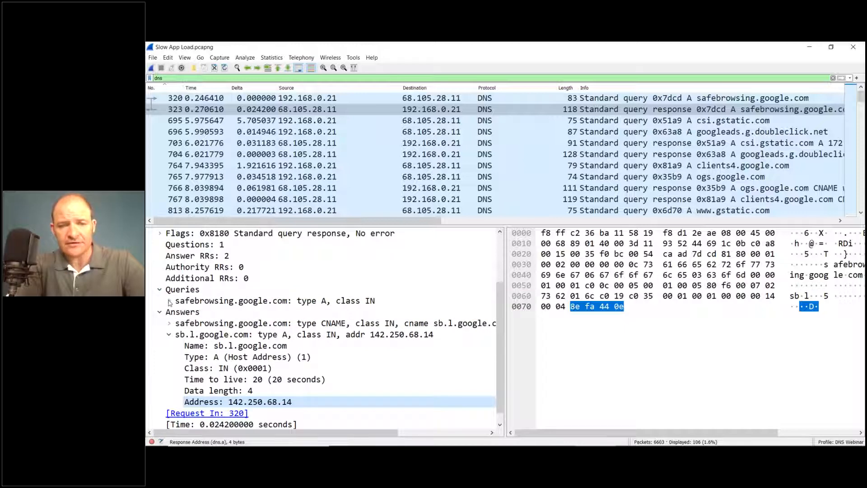
pyautogui.click(169, 301)
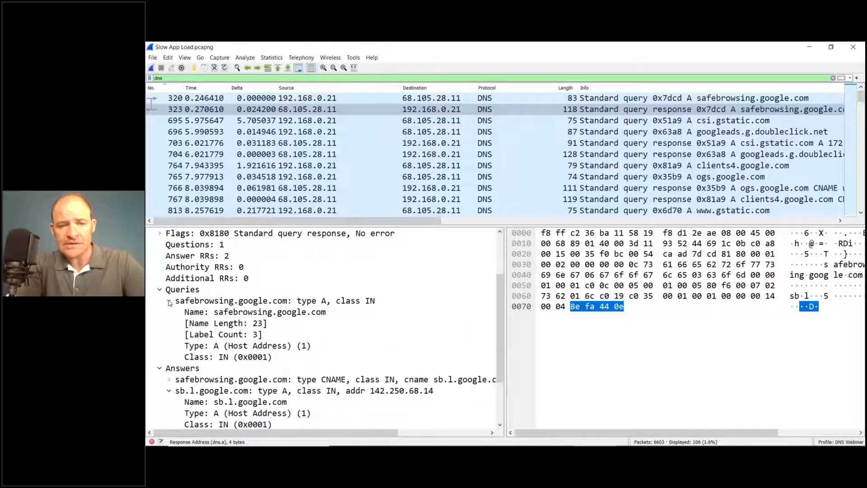
pyautogui.click(245, 345)
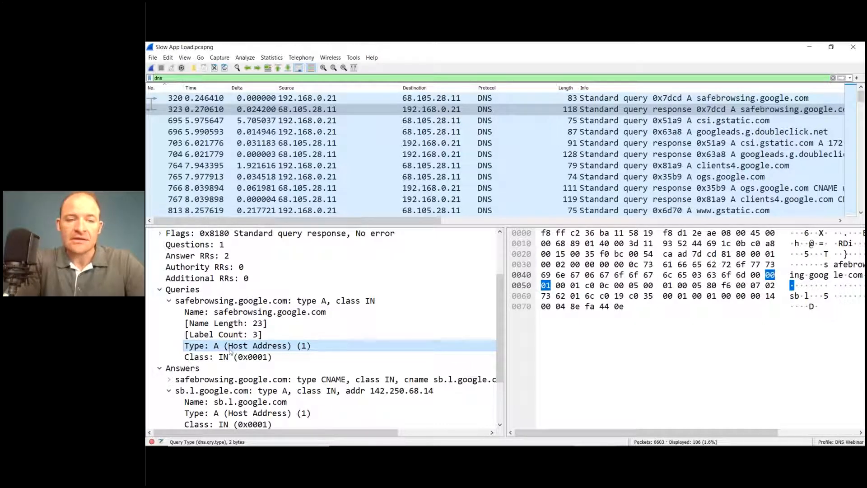
pyautogui.scroll(-2, 230, 352)
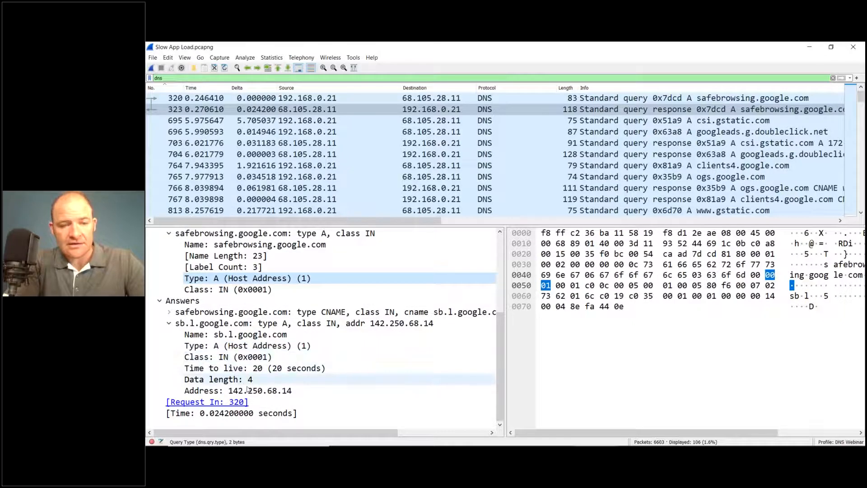
pyautogui.click(250, 390)
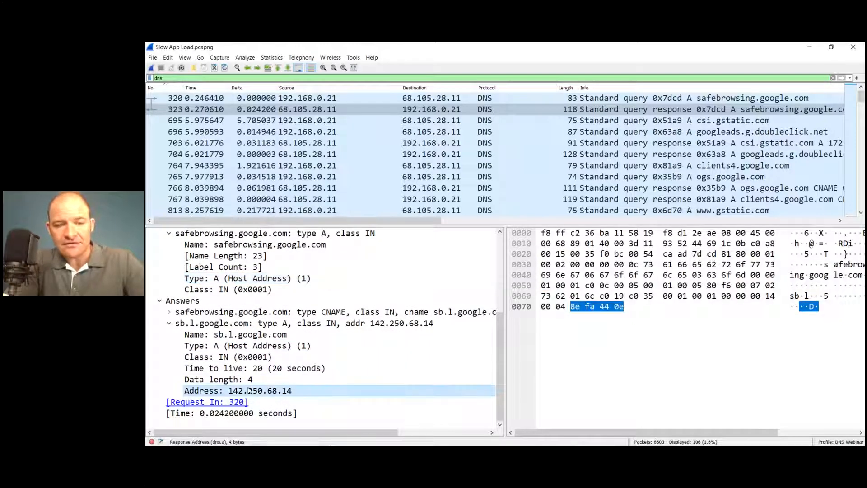
pyautogui.click(242, 348)
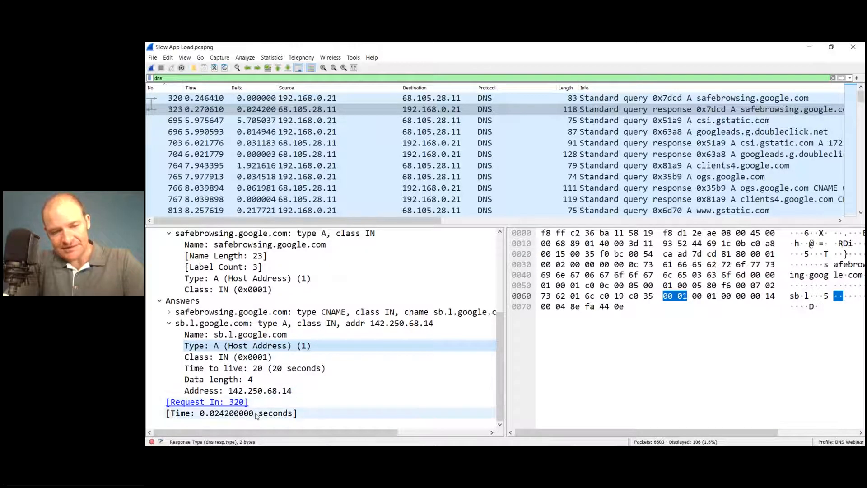
pyautogui.click(306, 417)
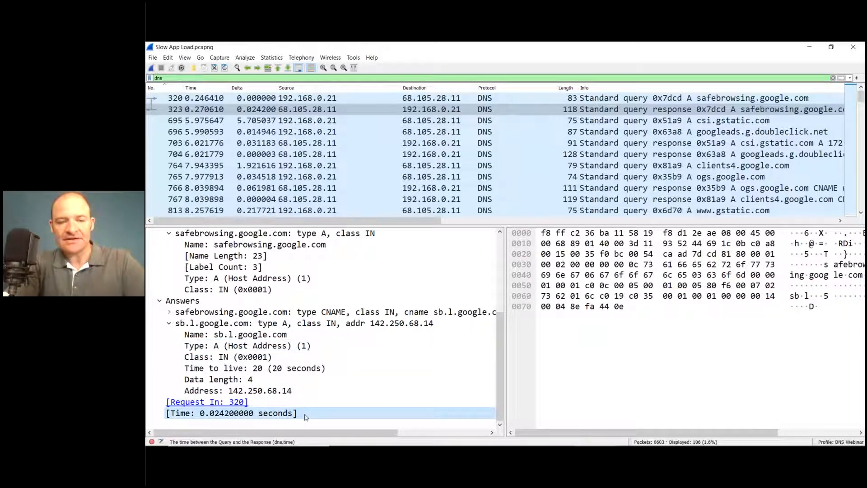
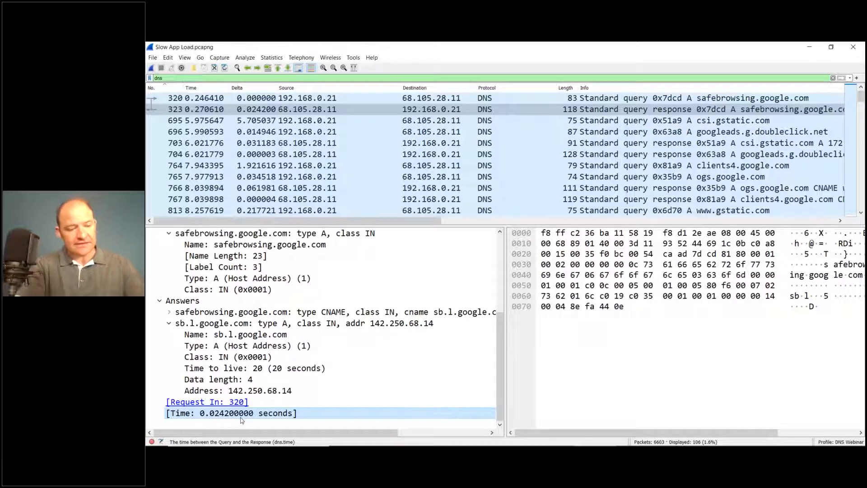
# Step: Add the DNS response Time field as a packet list column, narrow the neighbouring columns and widen the new one
pyautogui.rightClick(242, 421)
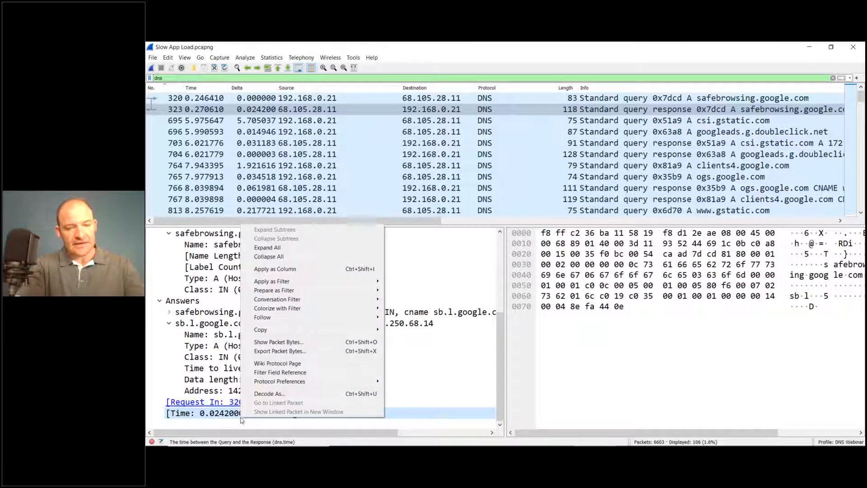
pyautogui.click(339, 273)
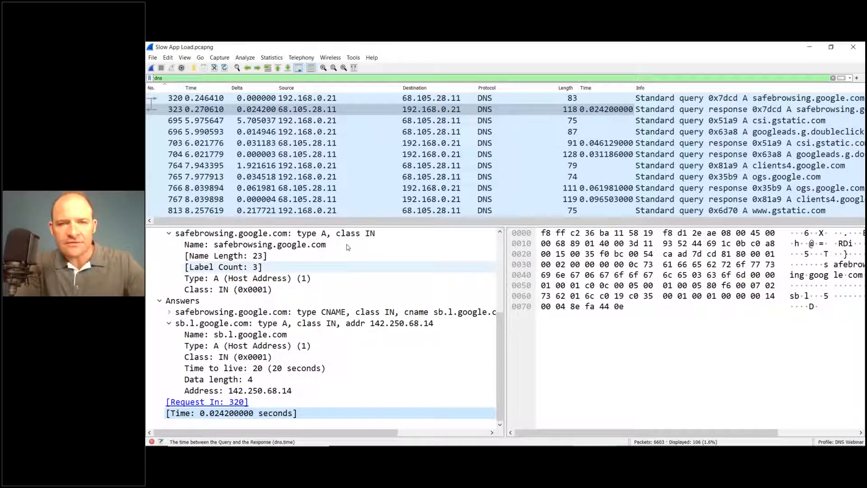
pyautogui.moveTo(400, 89); pyautogui.dragTo(366, 89)
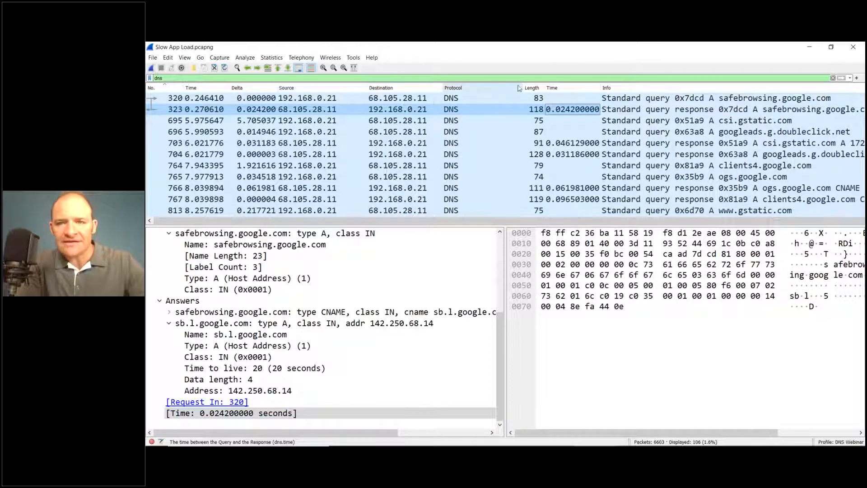
pyautogui.moveTo(520, 88); pyautogui.dragTo(479, 92)
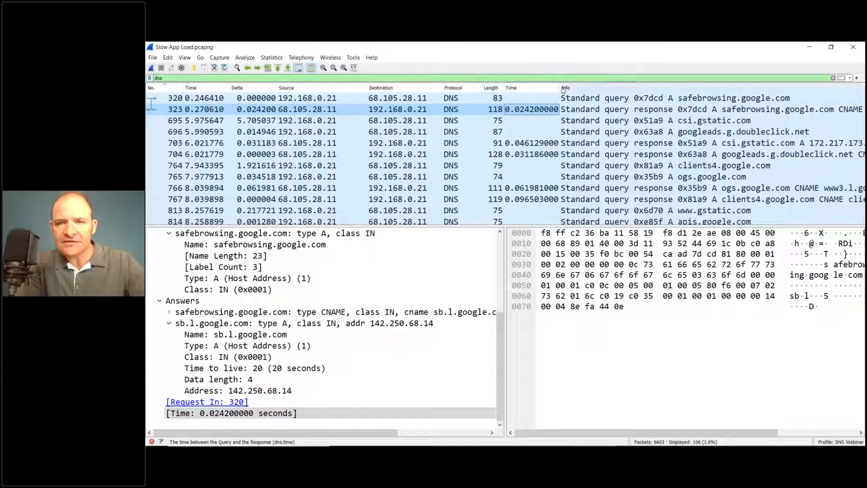
pyautogui.moveTo(560, 88); pyautogui.dragTo(586, 88)
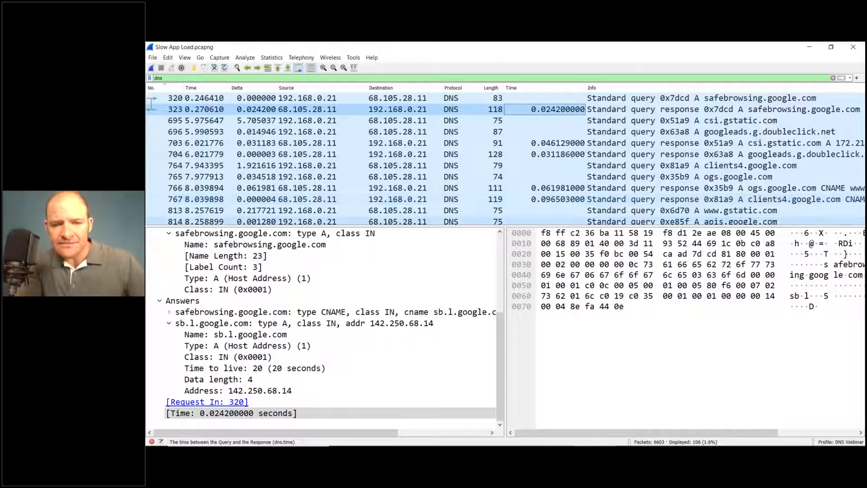
# Step: Sort the packets by the DNS response time column, go to the slowest response at the list's end and narrow the Source column
pyautogui.click(304, 416)
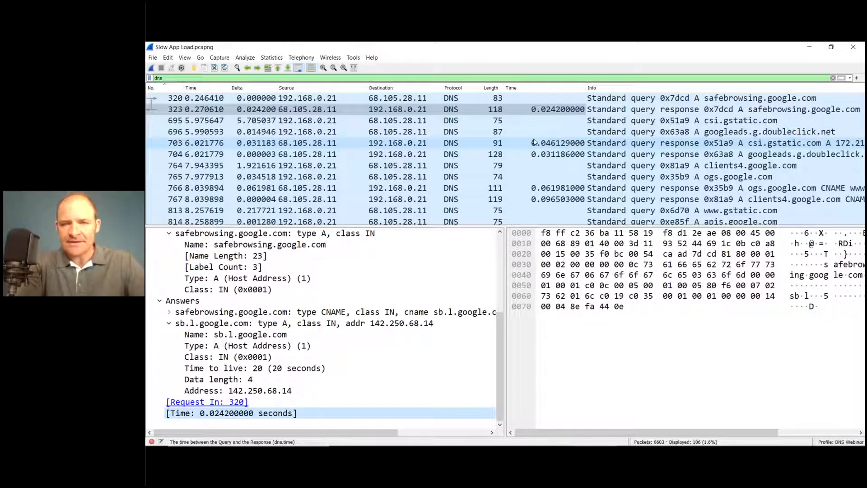
pyautogui.click(544, 88)
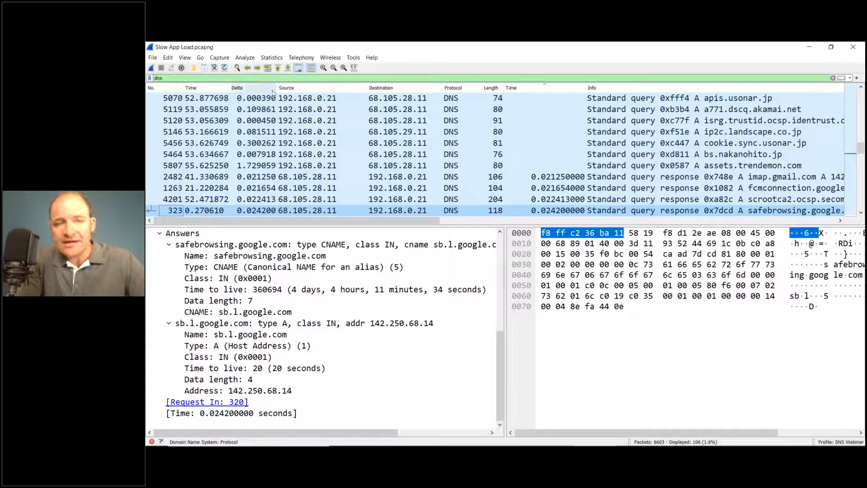
pyautogui.click(288, 69)
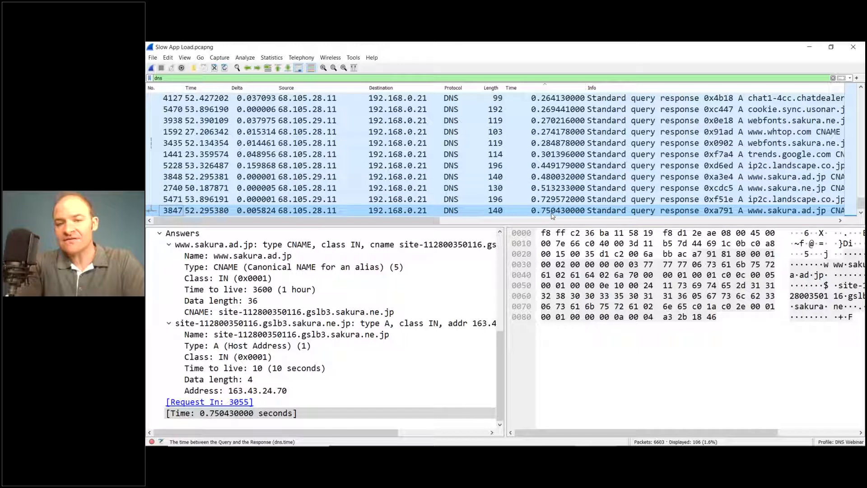
pyautogui.click(253, 214)
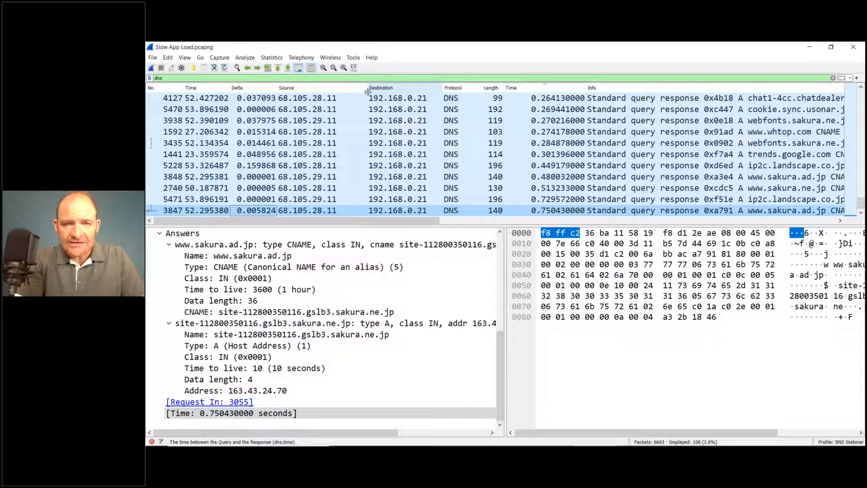
pyautogui.moveTo(367, 91); pyautogui.dragTo(349, 86)
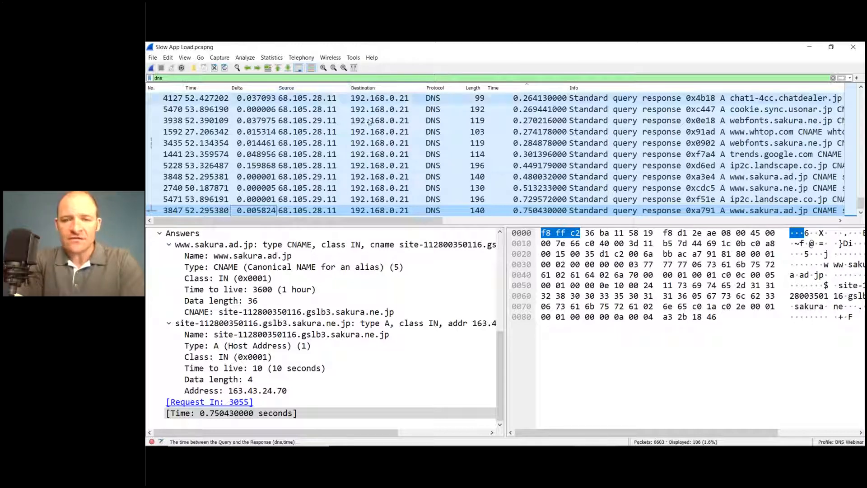
# Step: Filter the capture to the UDP conversation of the slowest DNS response, packet 3847
pyautogui.click(534, 214)
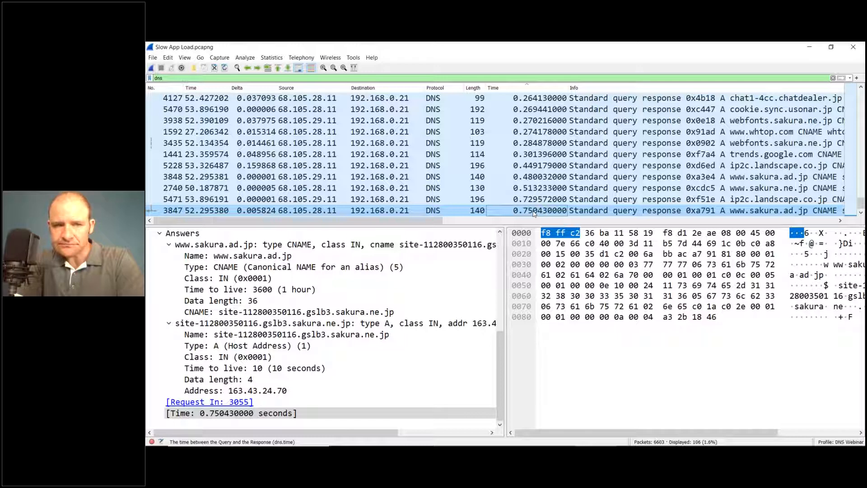
pyautogui.rightClick(534, 214)
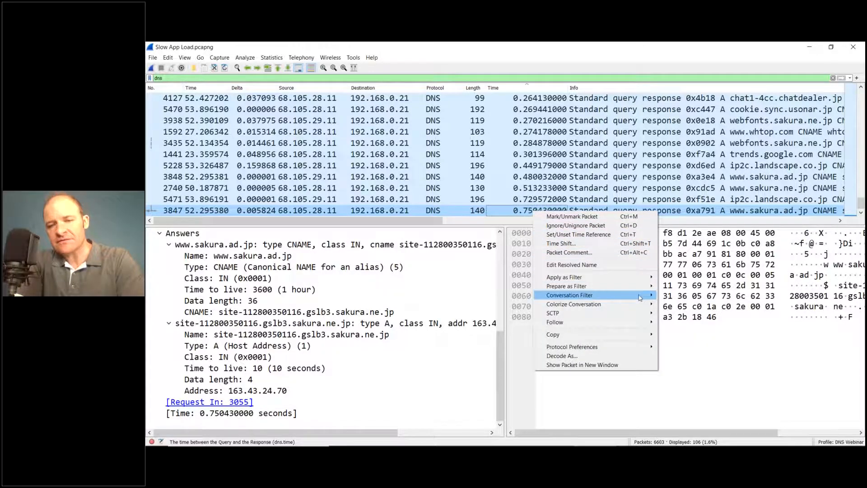
pyautogui.moveTo(640, 298)
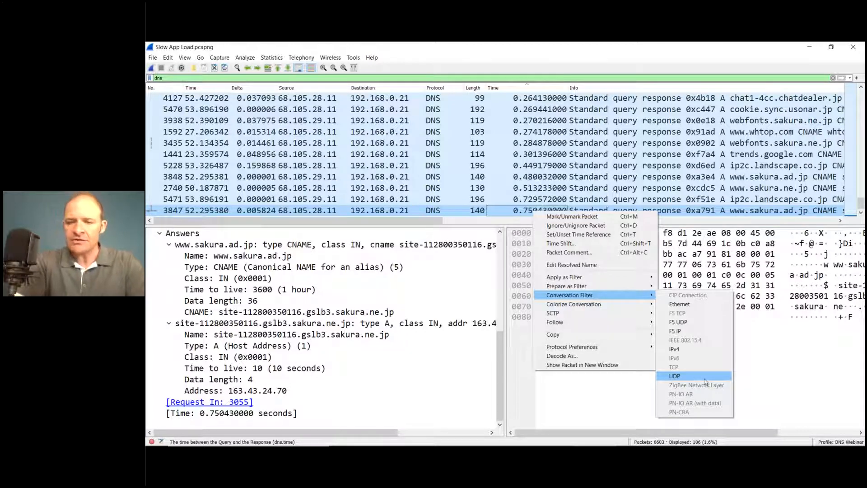
pyautogui.click(705, 378)
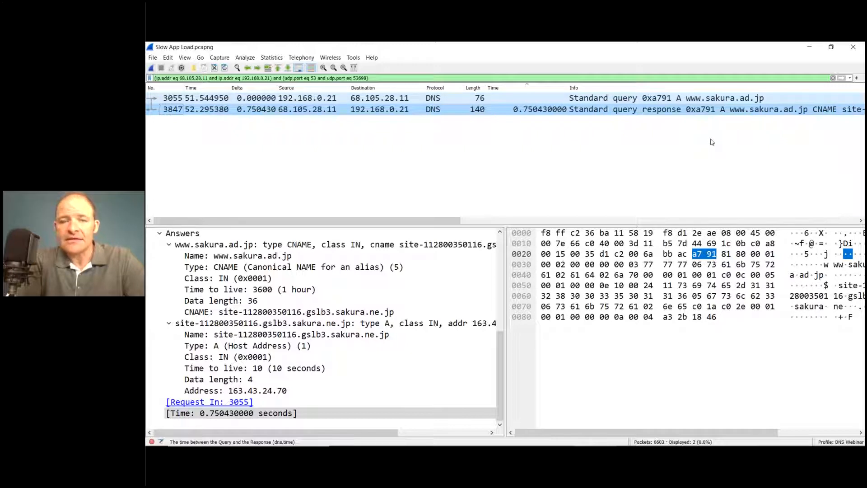
pyautogui.click(723, 100)
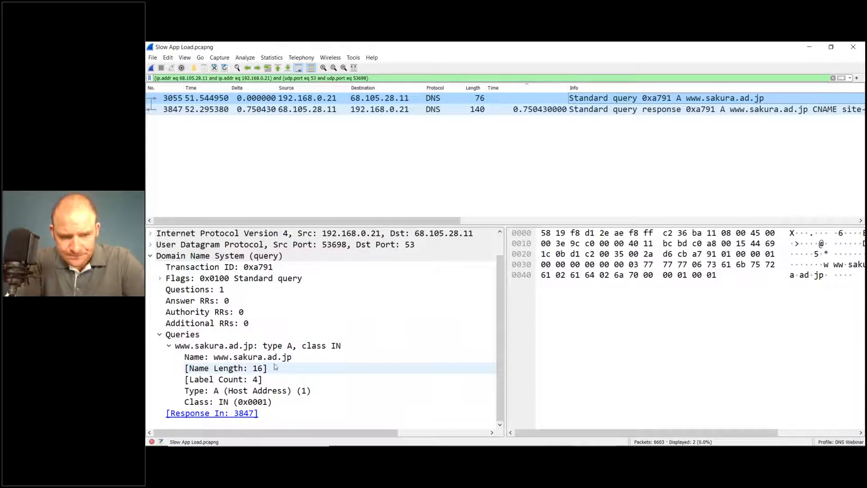
pyautogui.click(292, 357)
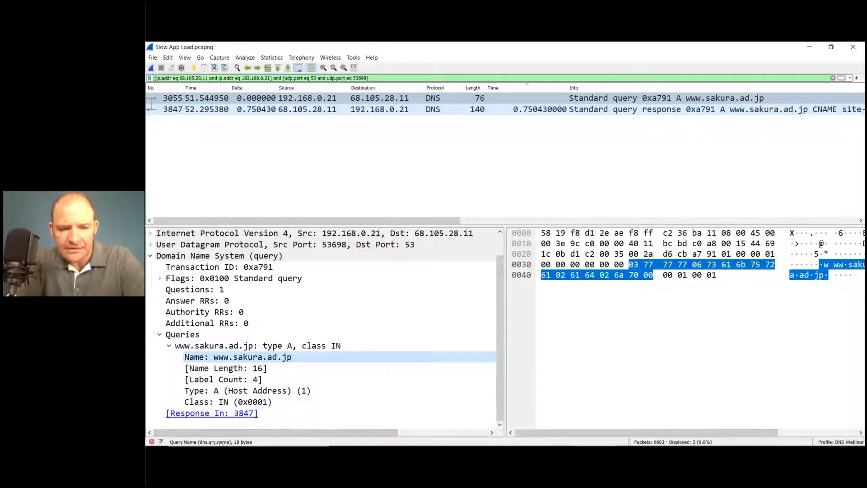
pyautogui.rightClick(292, 361)
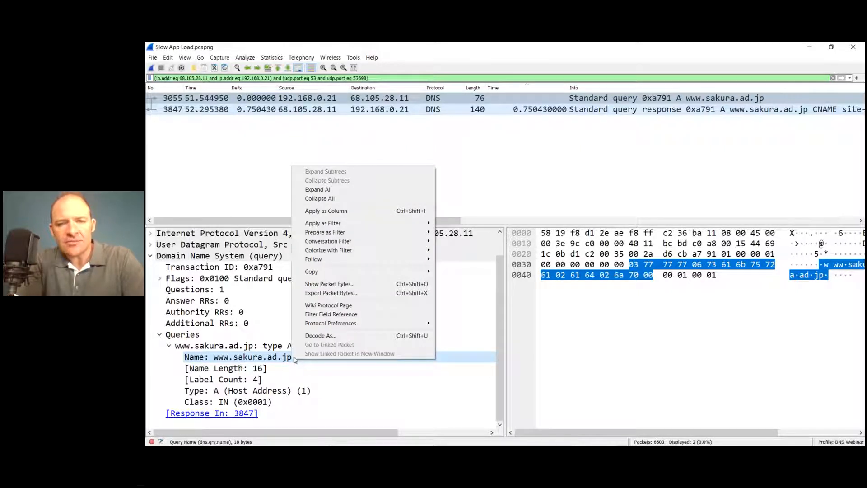
pyautogui.click(390, 214)
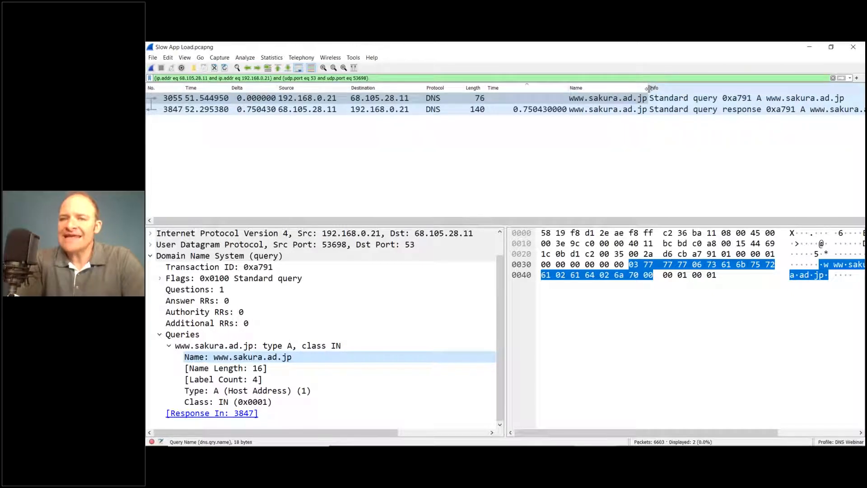
pyautogui.moveTo(649, 89); pyautogui.dragTo(668, 88)
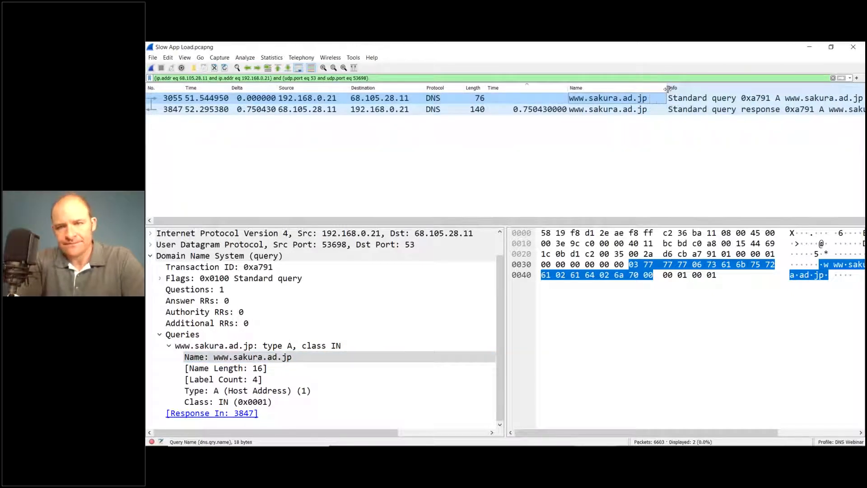
# Step: Add the type A answer's Address field from response packet 3847 as a column and adjust the response Time and Address column widths
pyautogui.click(625, 111)
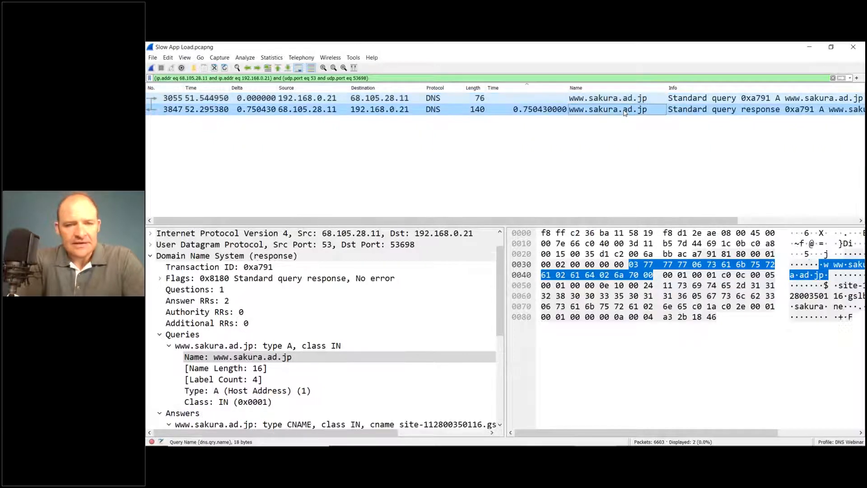
pyautogui.click(160, 335)
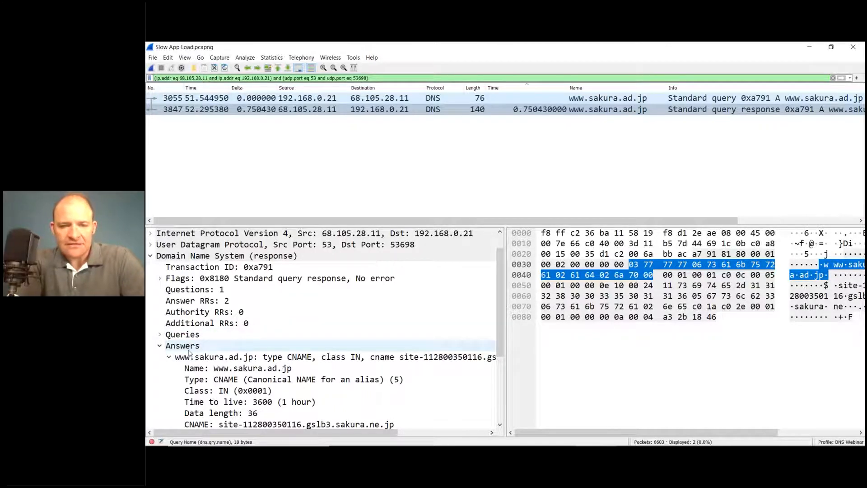
pyautogui.scroll(-1, 190, 352)
pyautogui.scroll(-2, 190, 353)
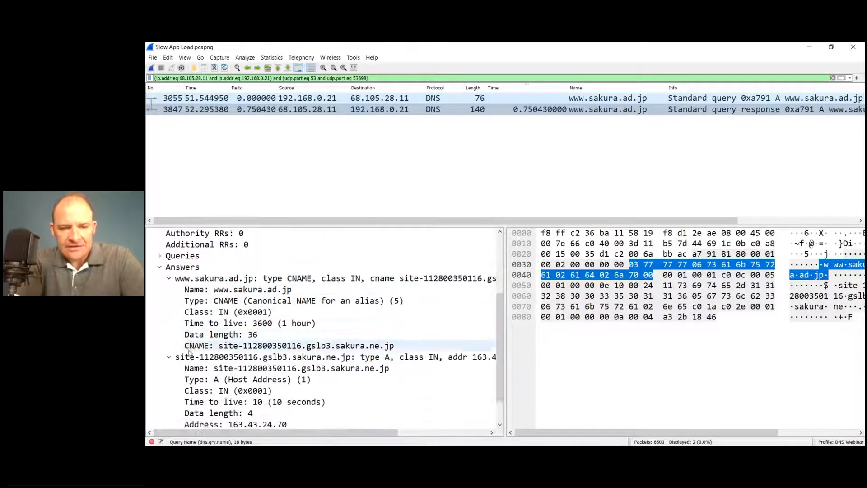
pyautogui.scroll(-1, 189, 354)
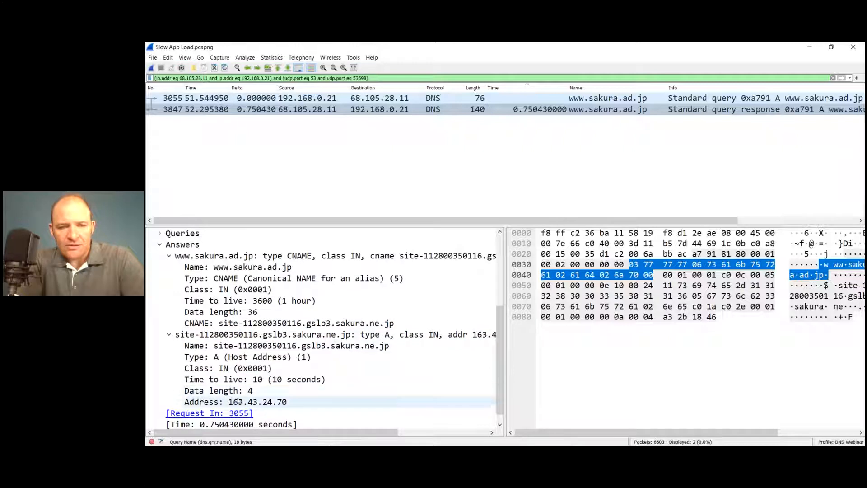
pyautogui.click(271, 401)
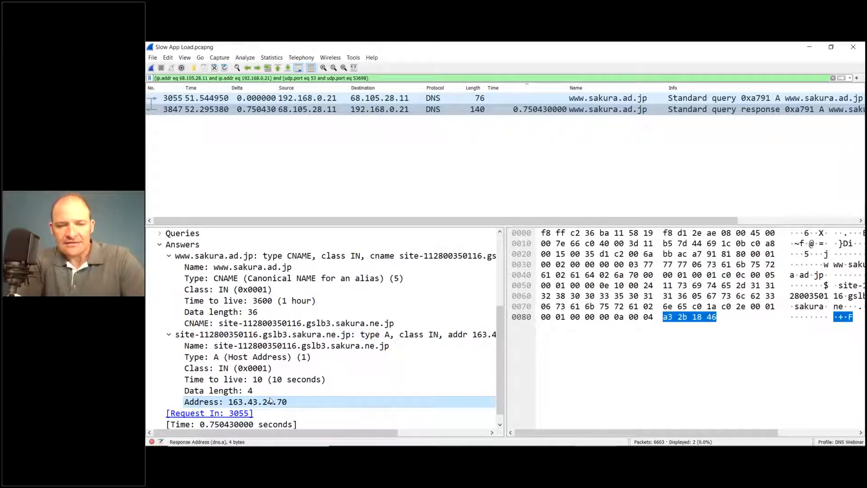
pyautogui.rightClick(279, 403)
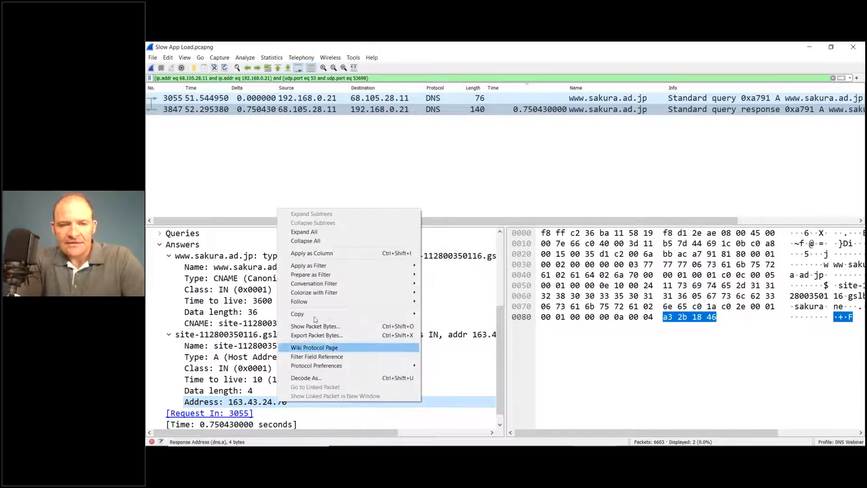
pyautogui.click(332, 254)
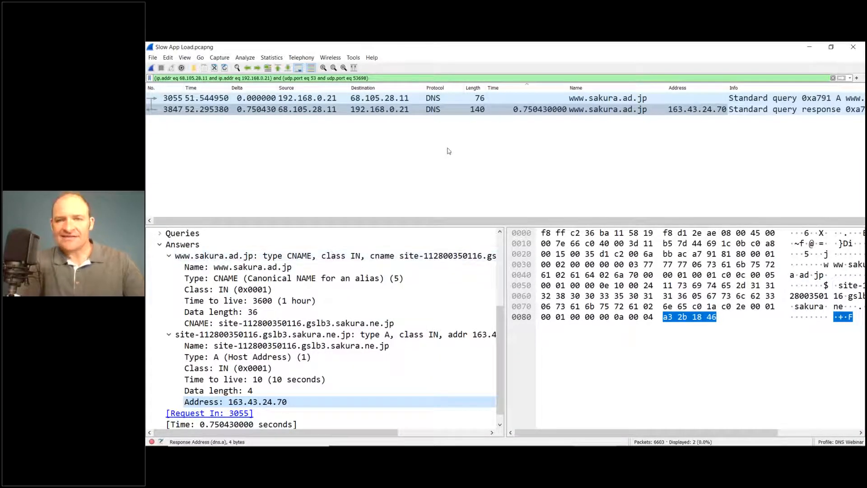
pyautogui.moveTo(568, 87); pyautogui.dragTo(550, 87)
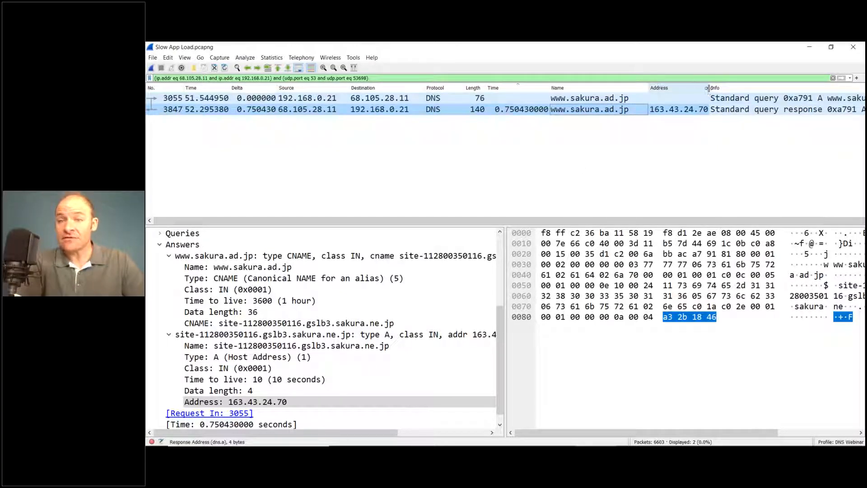
pyautogui.moveTo(709, 88); pyautogui.dragTo(731, 88)
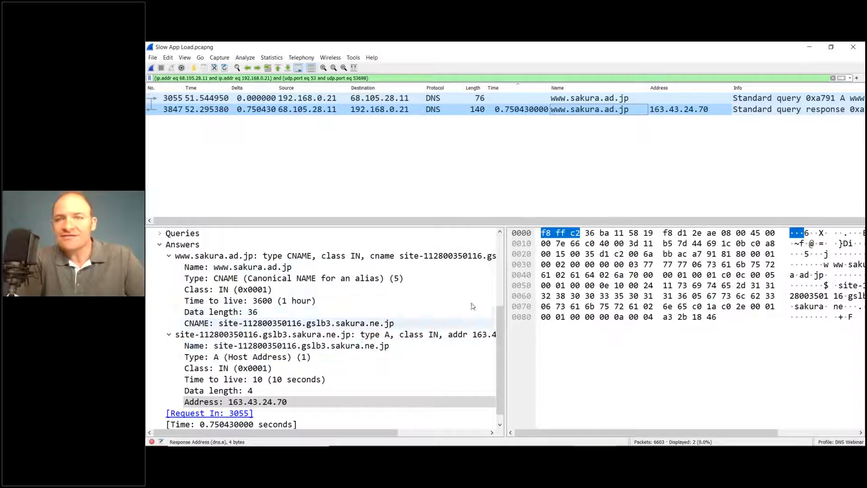
pyautogui.rightClick(467, 141)
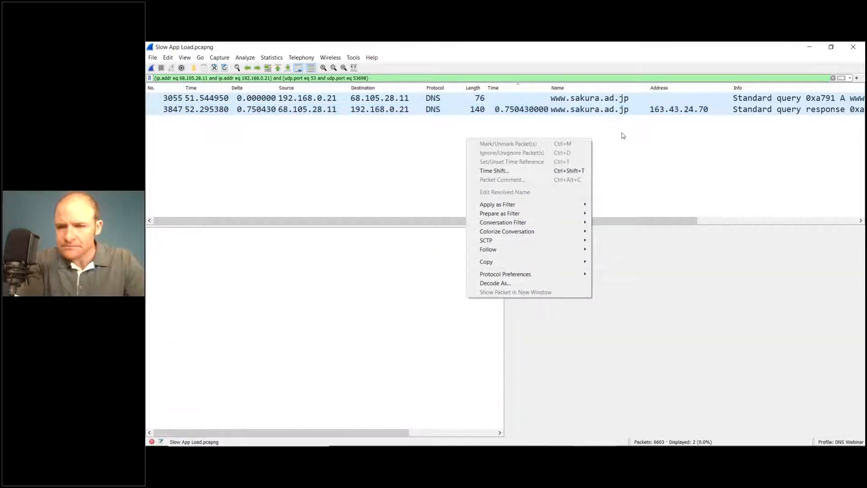
pyautogui.click(624, 136)
pyautogui.click(622, 110)
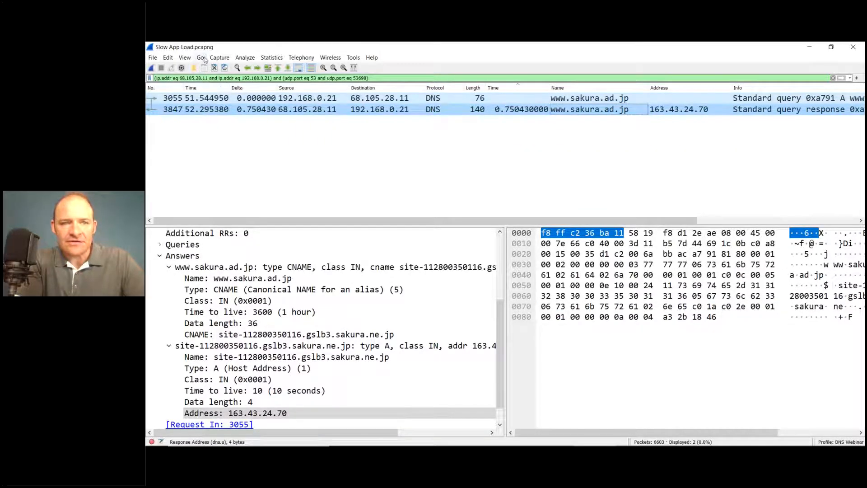
# Step: Add a coloring rule named "DNS Normal" with the filter "dns" to the DNS Webinar profile
pyautogui.click(185, 58)
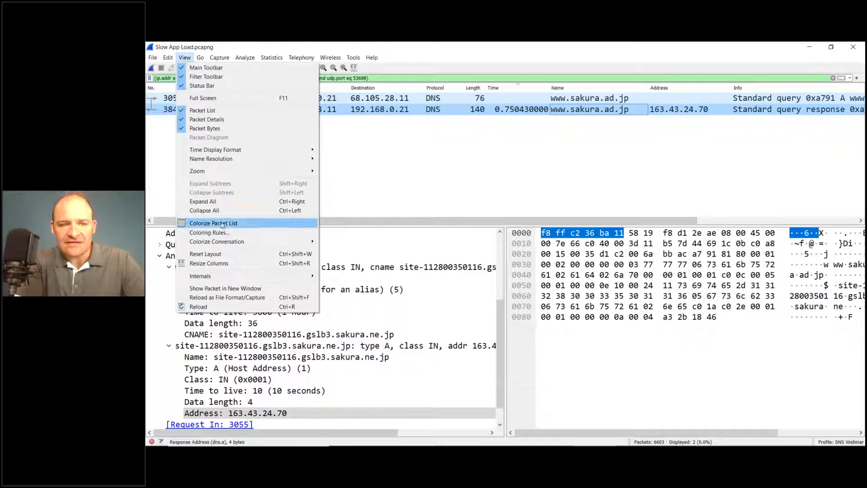
pyautogui.click(242, 234)
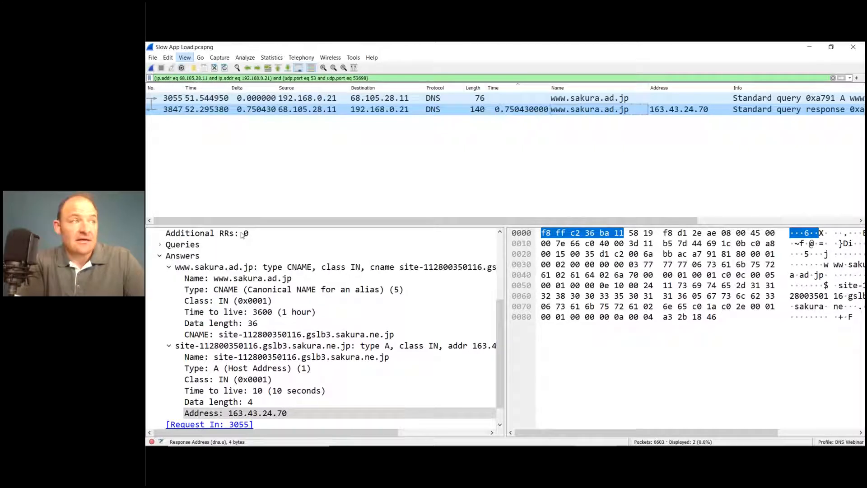
pyautogui.moveTo(367, 236); pyautogui.dragTo(635, 134)
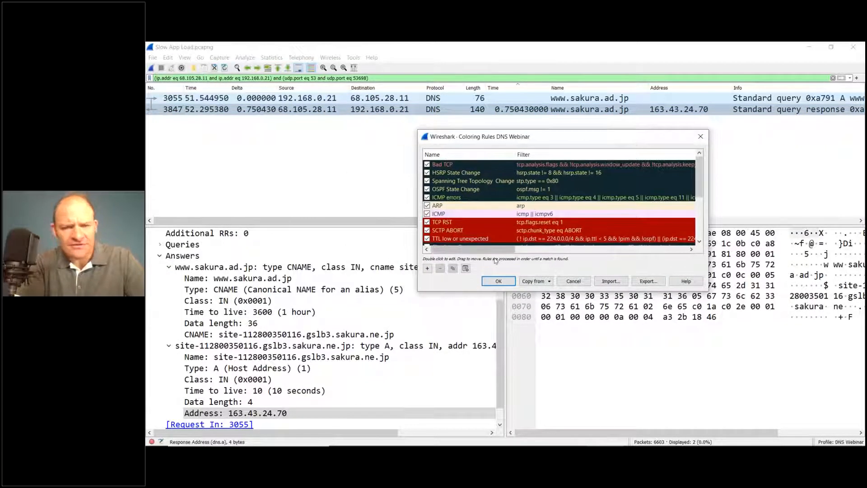
pyautogui.click(428, 268)
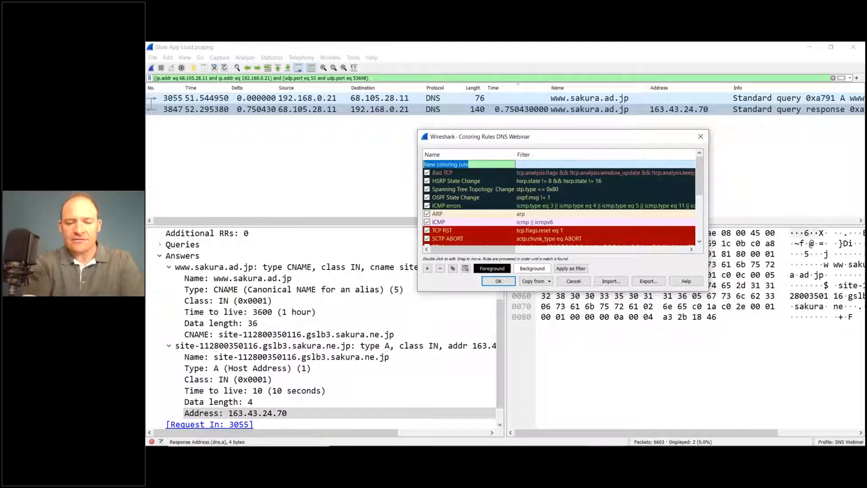
pyautogui.write('DNS Norm')
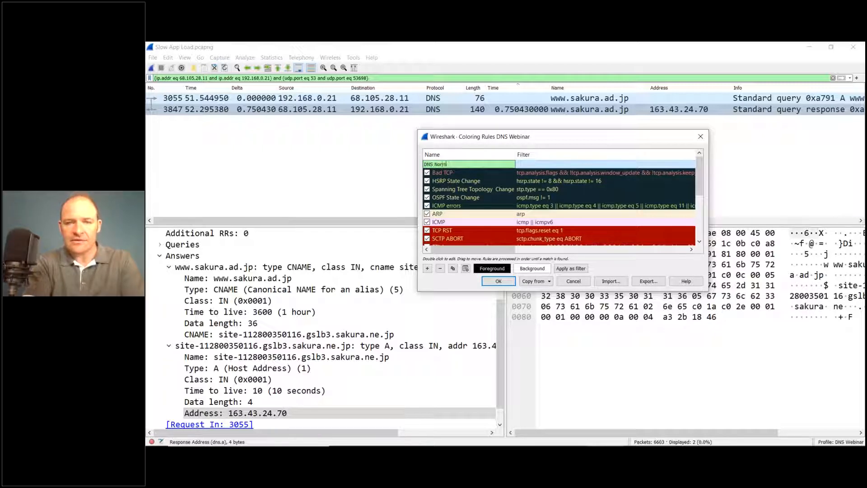
pyautogui.write('al')
pyautogui.press('Tab')
pyautogui.write('dns')
pyautogui.press('Return')
# Step: Give the DNS Normal rule the light blue background #93b0ff, place it directly below Bad TCP and save the coloring rules
pyautogui.click(533, 269)
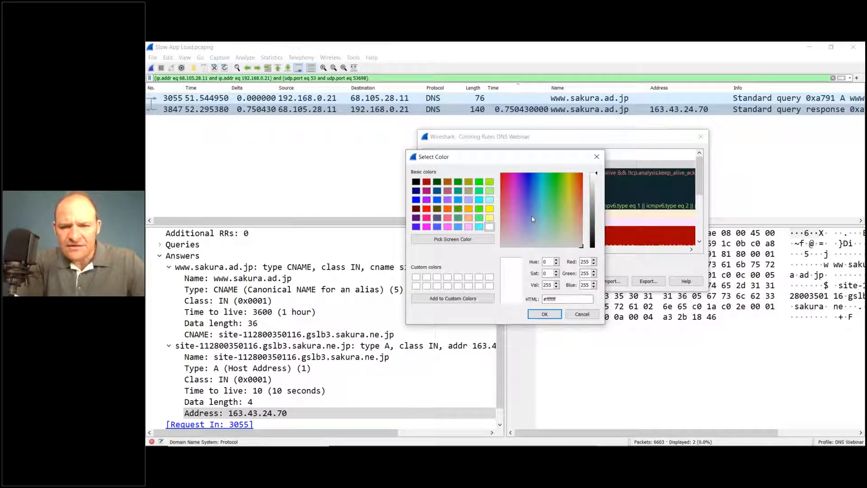
pyautogui.click(531, 217)
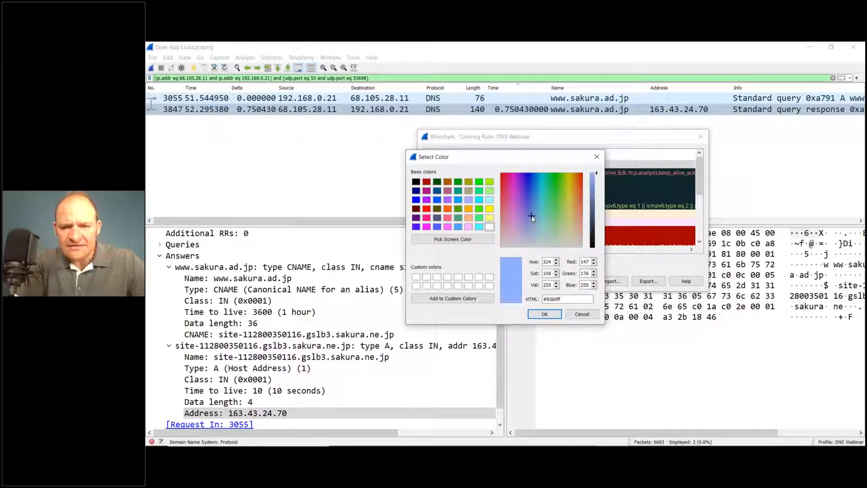
pyautogui.click(545, 315)
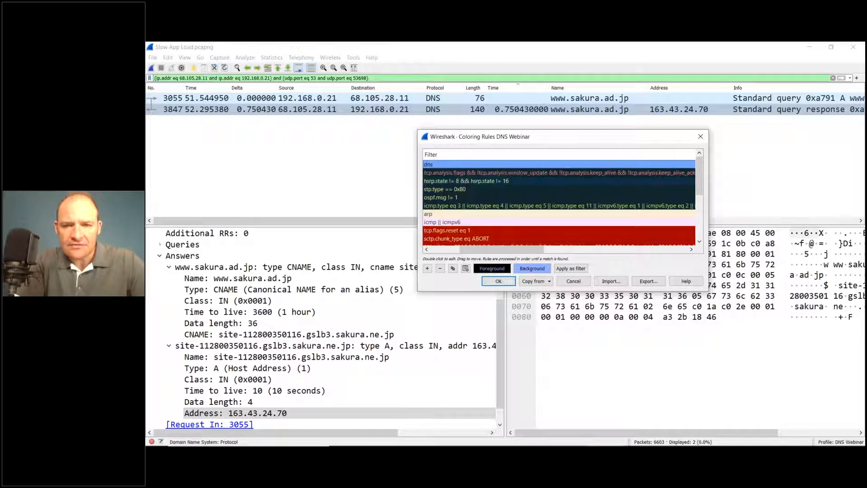
pyautogui.hscroll(-2, 477, 166)
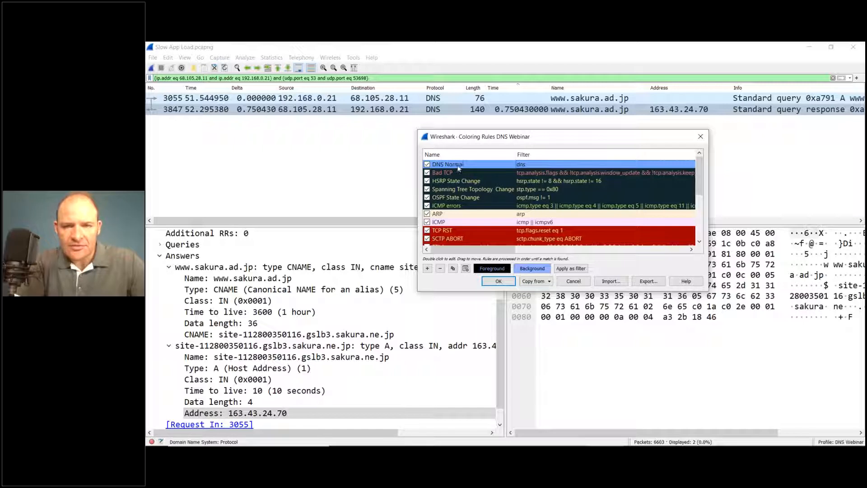
pyautogui.moveTo(459, 166); pyautogui.dragTo(458, 174)
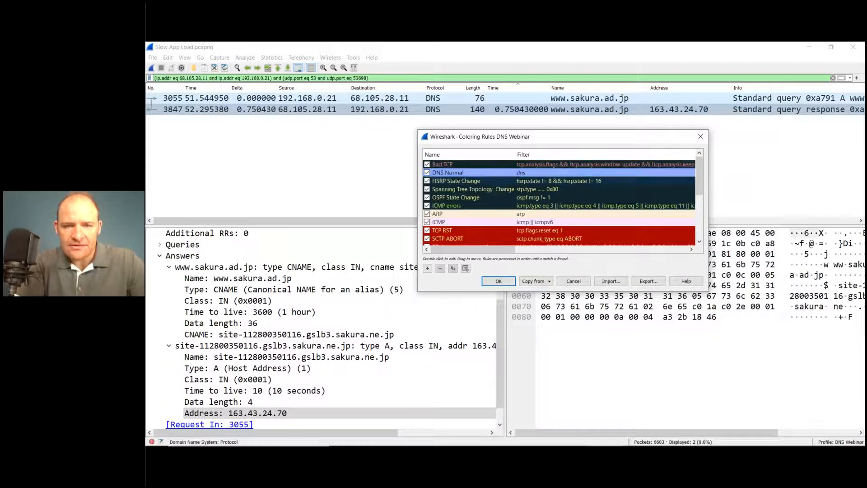
pyautogui.click(500, 281)
# Step: Reload the capture file and select packets 3055 and 3847 to check how the new DNS coloring is applied
pyautogui.press('Up')
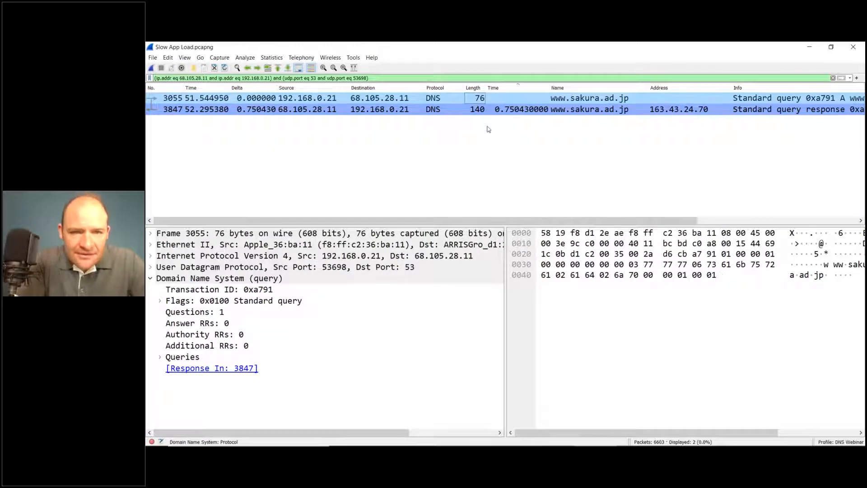
pyautogui.click(489, 130)
pyautogui.click(431, 99)
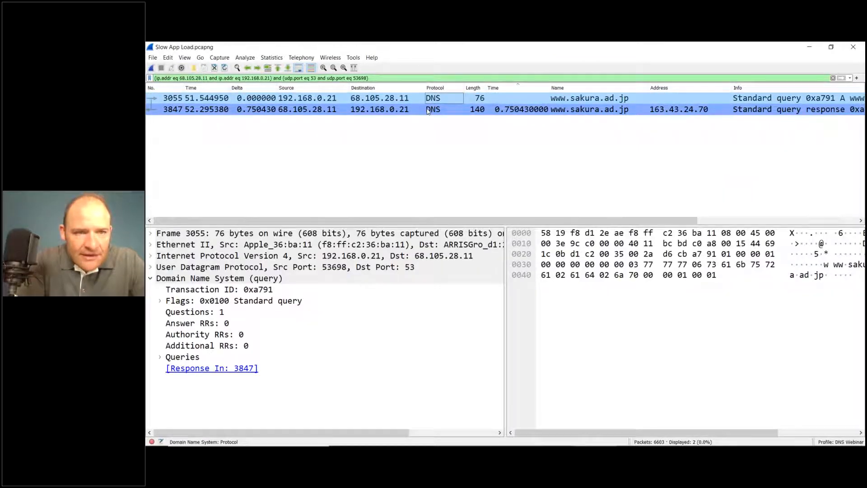
pyautogui.click(225, 69)
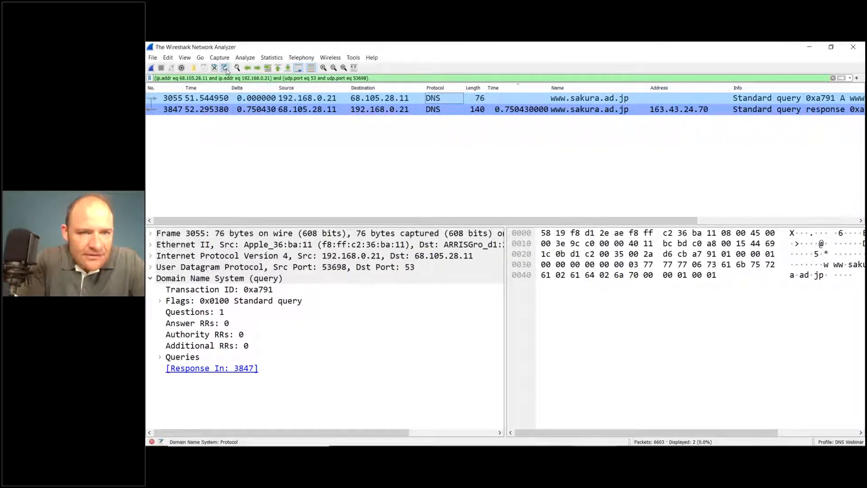
pyautogui.click(305, 113)
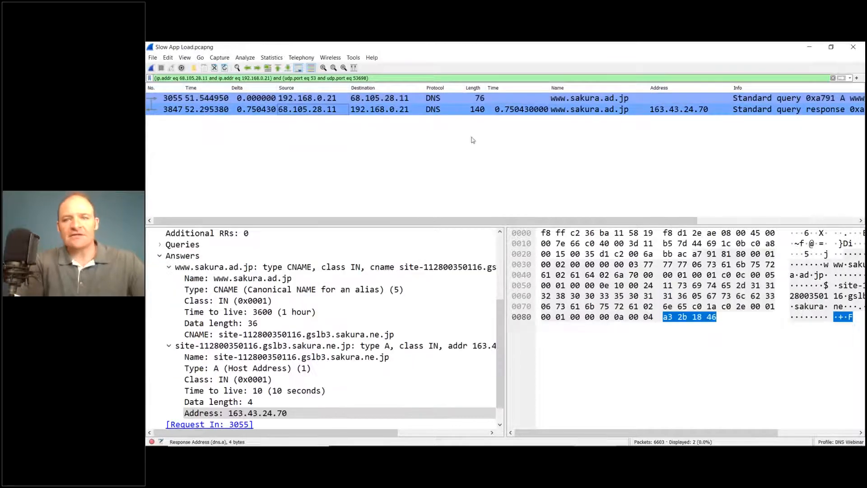
pyautogui.click(522, 101)
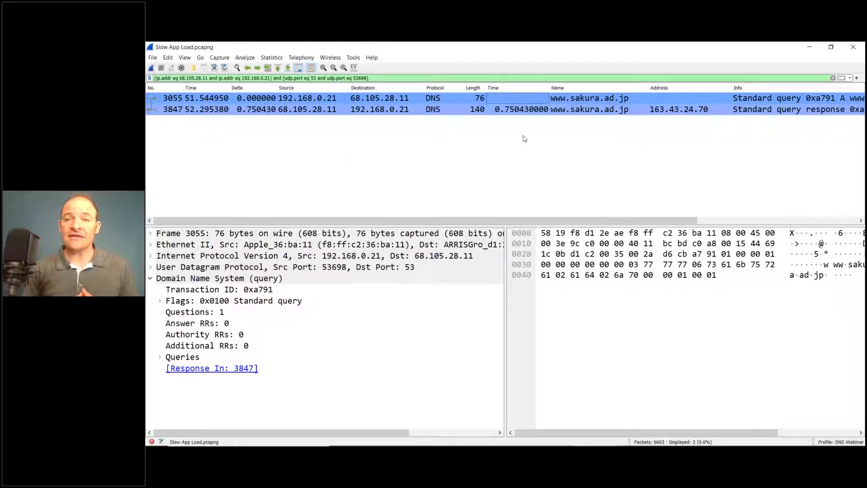
# Step: Expand the DNS flags of response packet 3847, select the Reply code field and consult the DNS Response Cheat Sheet image
pyautogui.click(539, 112)
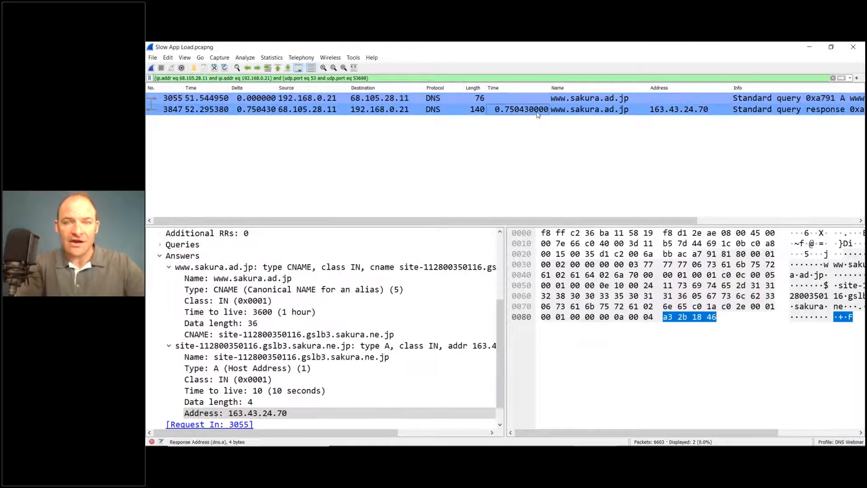
pyautogui.scroll(4, 207, 276)
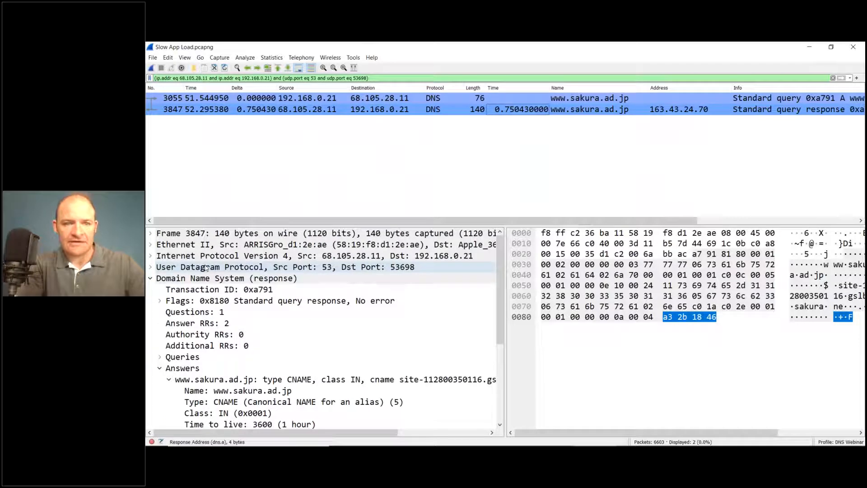
pyautogui.click(159, 301)
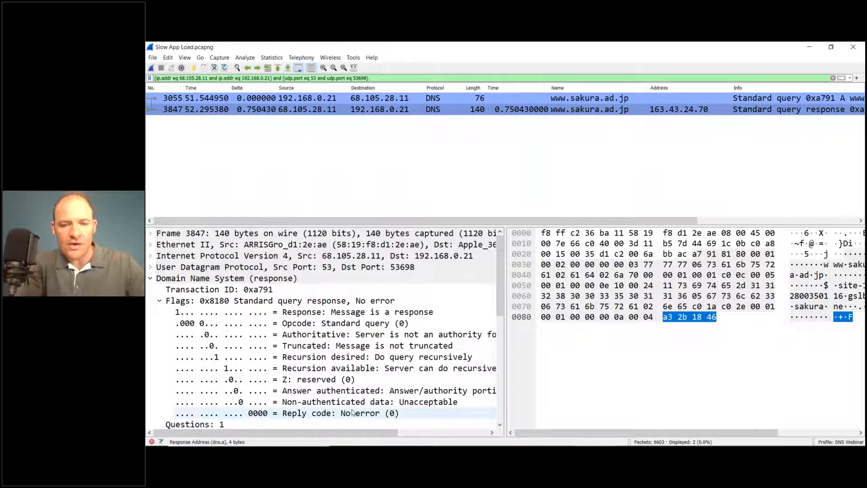
pyautogui.click(299, 413)
pyautogui.scroll(-4, 383, 283)
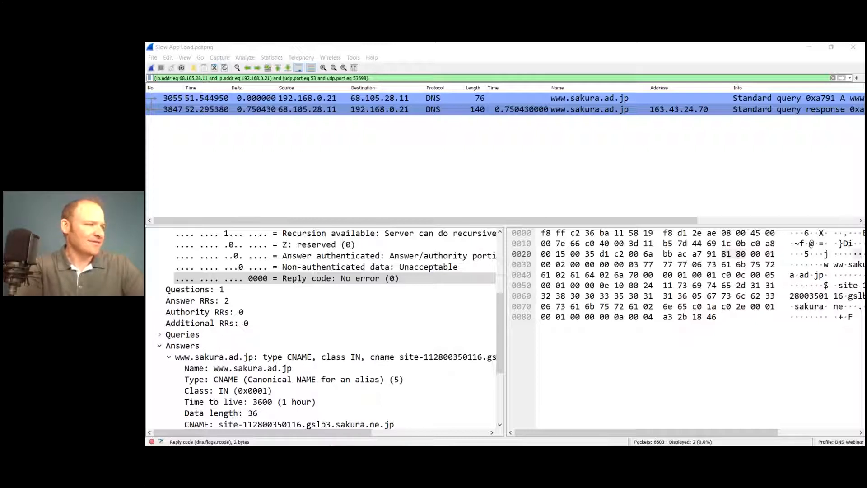
pyautogui.hotkey('alt', 'Tab')
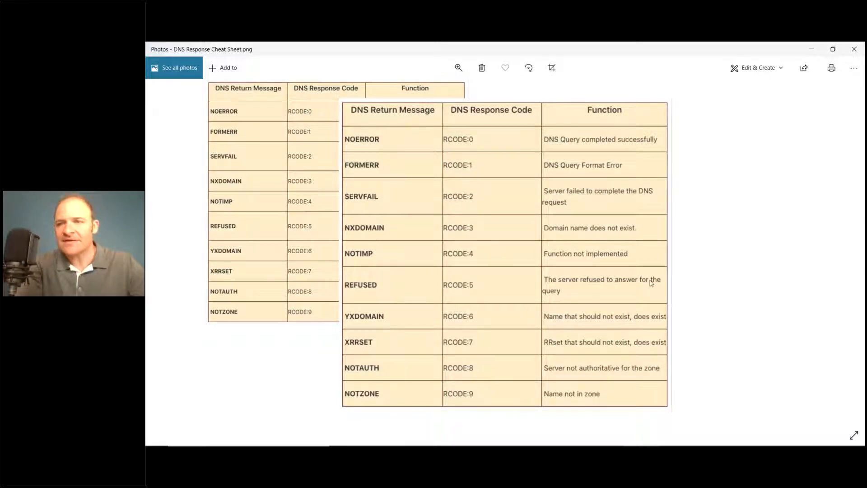
pyautogui.click(854, 49)
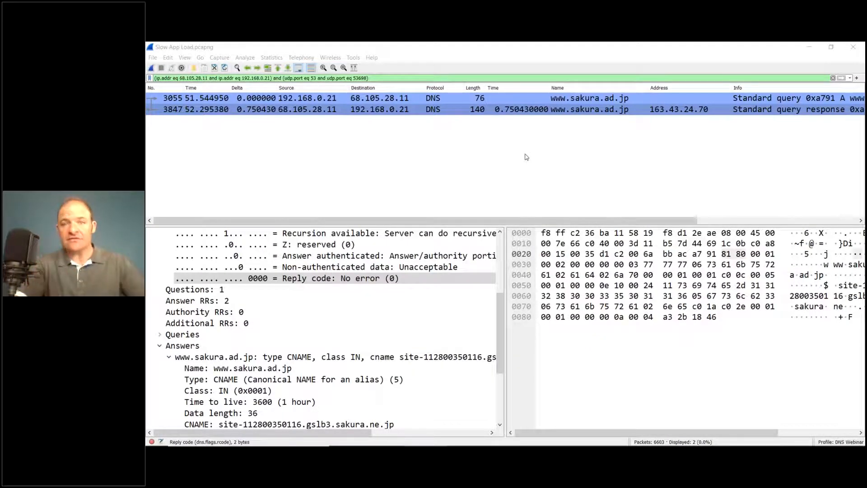
# Step: Prepare a display filter from packet 3847's Reply code field and change it to dns.flags.rcode == 3
pyautogui.click(366, 280)
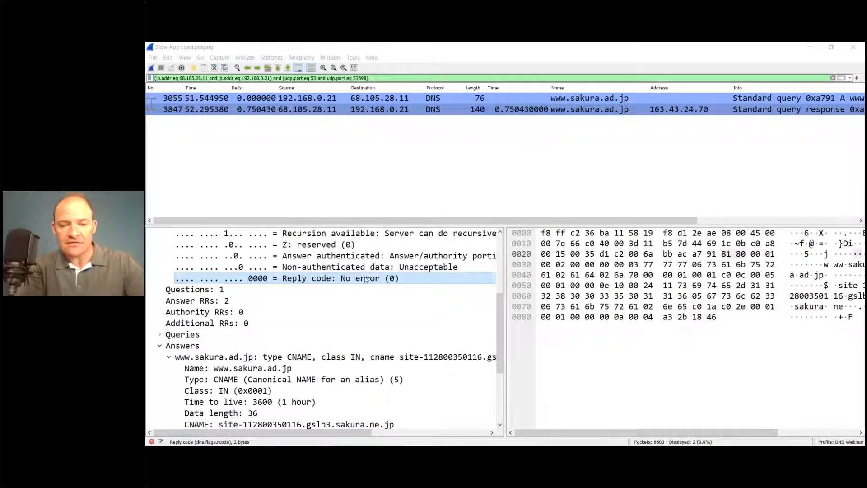
pyautogui.rightClick(318, 283)
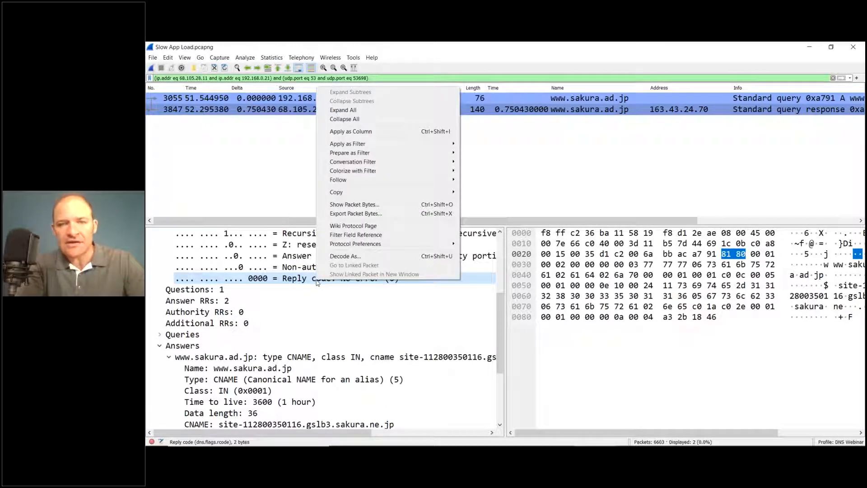
pyautogui.moveTo(442, 155)
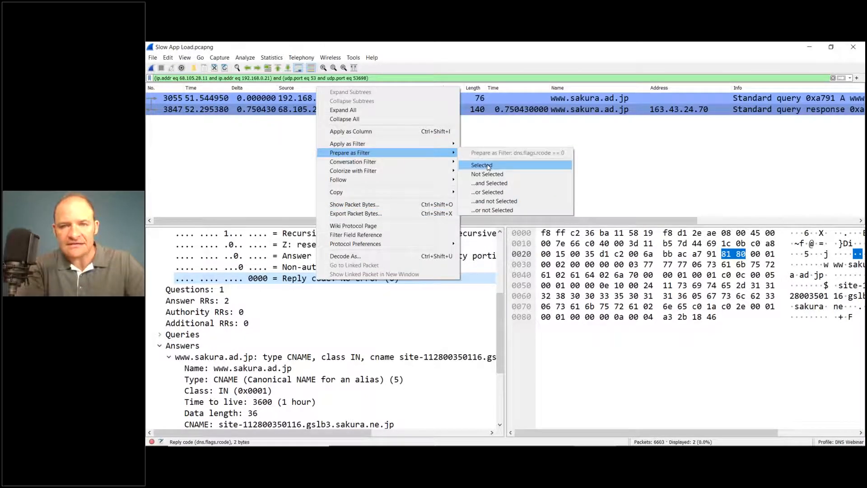
pyautogui.click(481, 165)
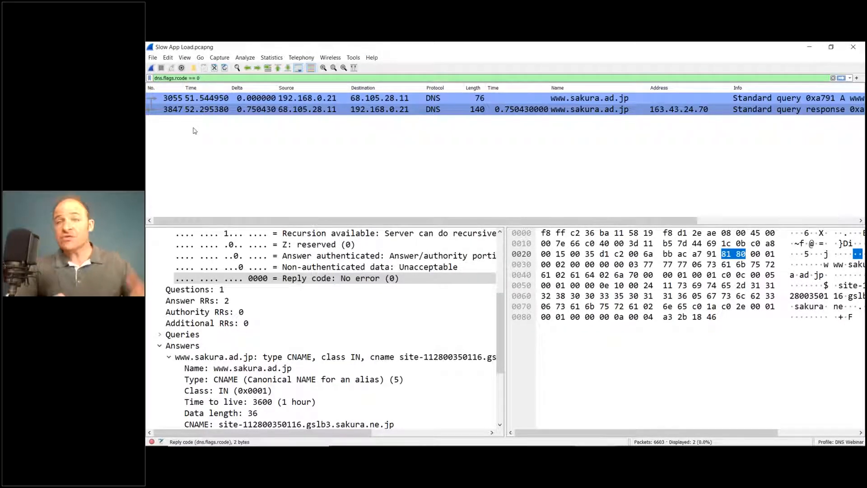
pyautogui.press('BackSpace')
pyautogui.write('3')
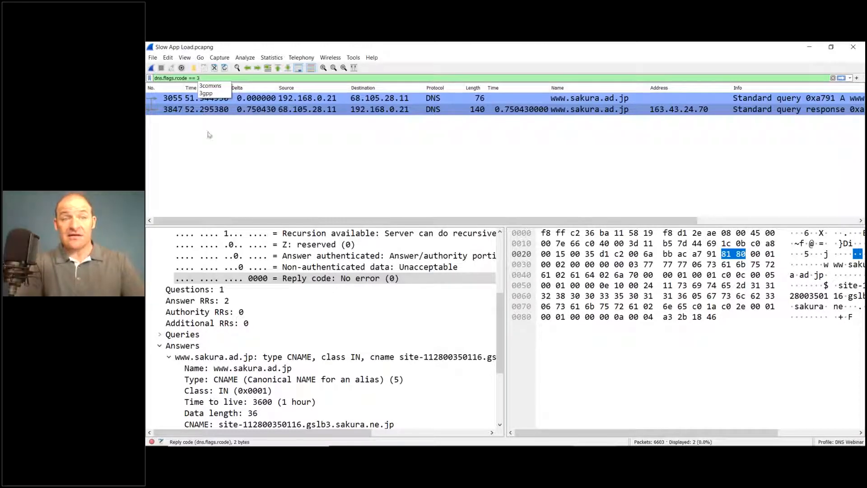
pyautogui.click(310, 163)
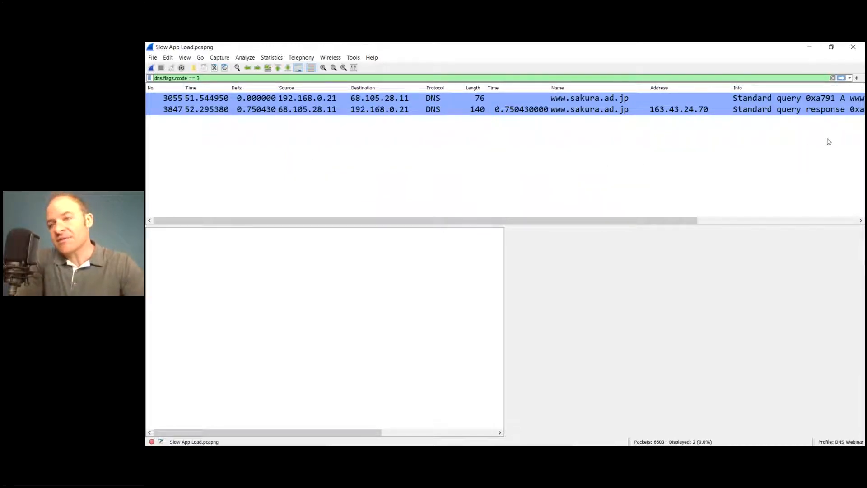
# Step: Save the filter dns.flags.rcode == 3 as a filter button labelled "NXDomain"
pyautogui.click(858, 78)
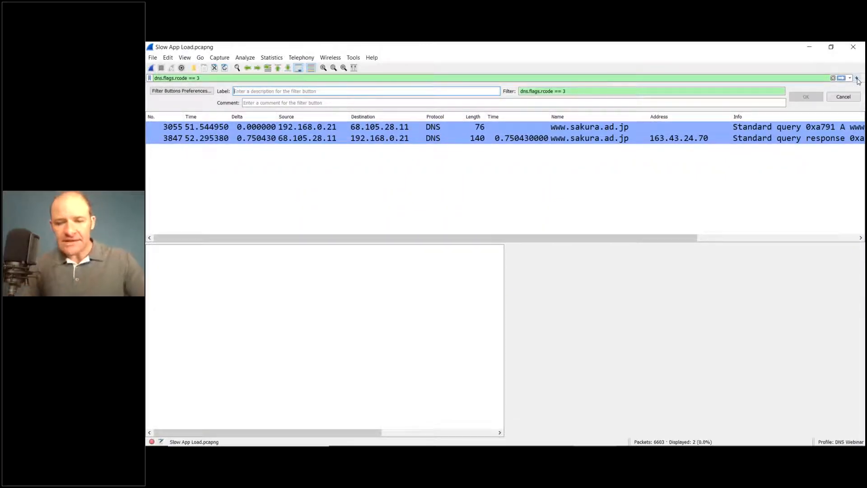
pyautogui.write('NXDomain')
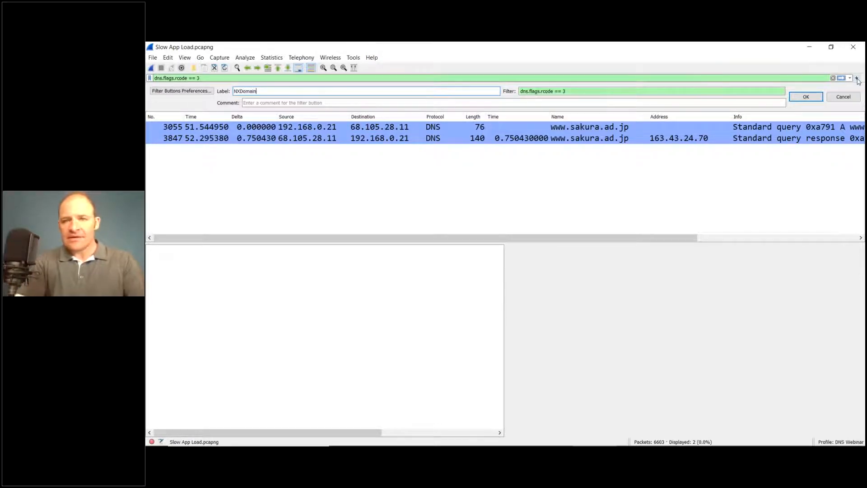
pyautogui.click(806, 97)
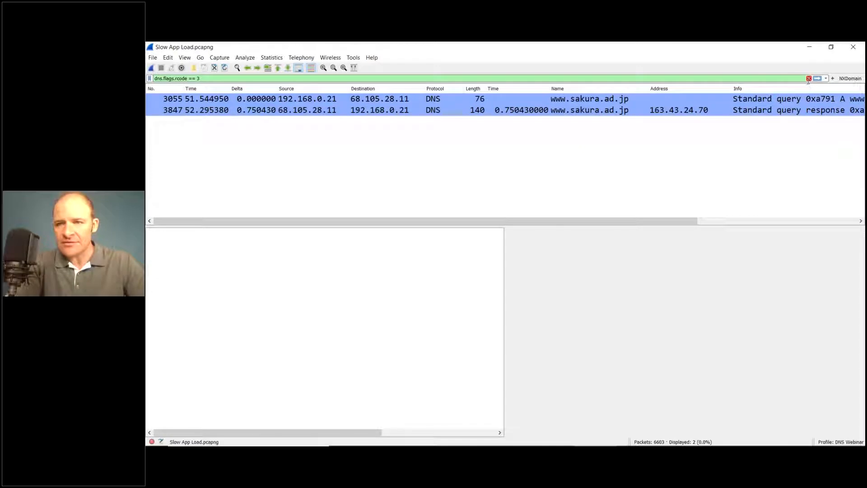
# Step: Clear the display filter and apply the saved NXDomain filter to the whole capture
pyautogui.click(809, 79)
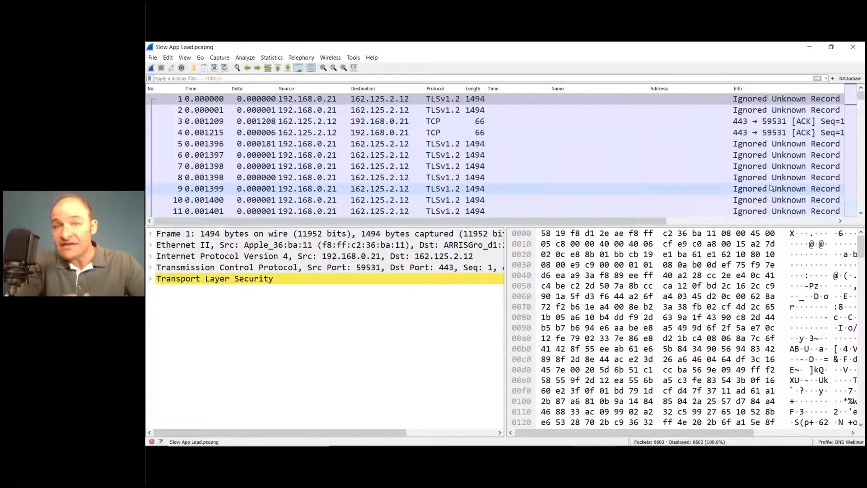
pyautogui.click(850, 79)
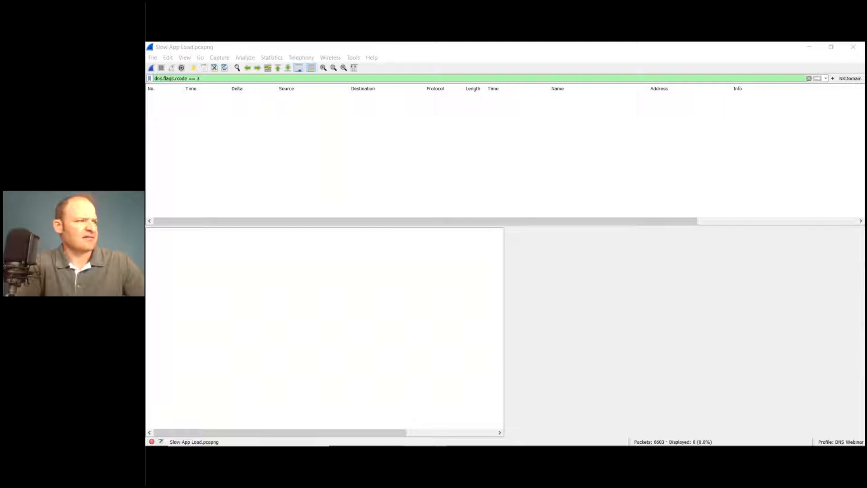
# Step: Close the DNS Response Cheat Sheet image, relaunch Wireshark and open the recent capture Slow App Load.pcapng
pyautogui.hotkey('alt', 'Tab')
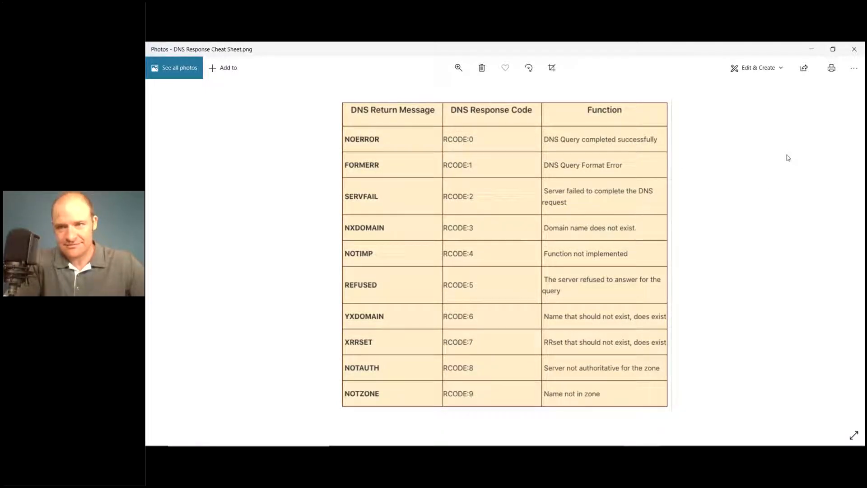
pyautogui.click(854, 50)
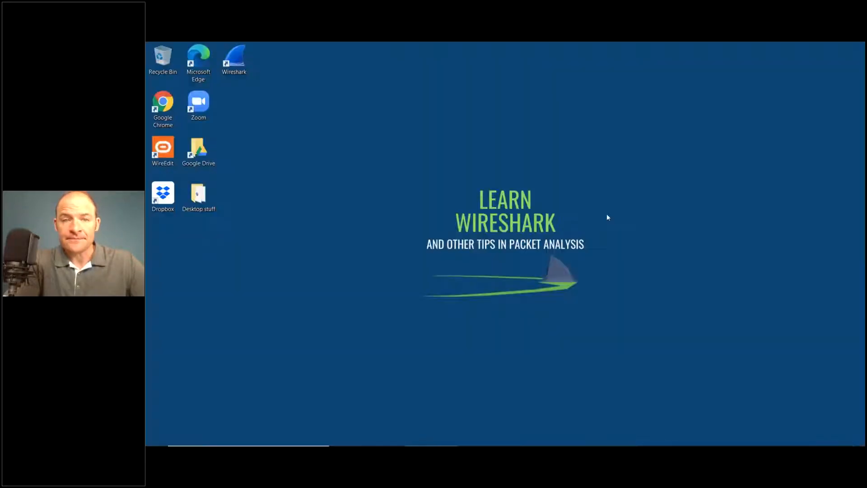
pyautogui.click(235, 69)
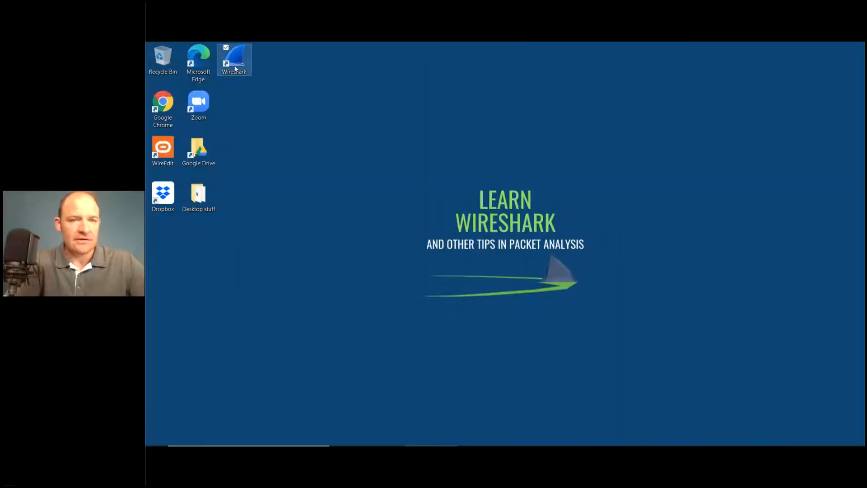
pyautogui.doubleClick(235, 69)
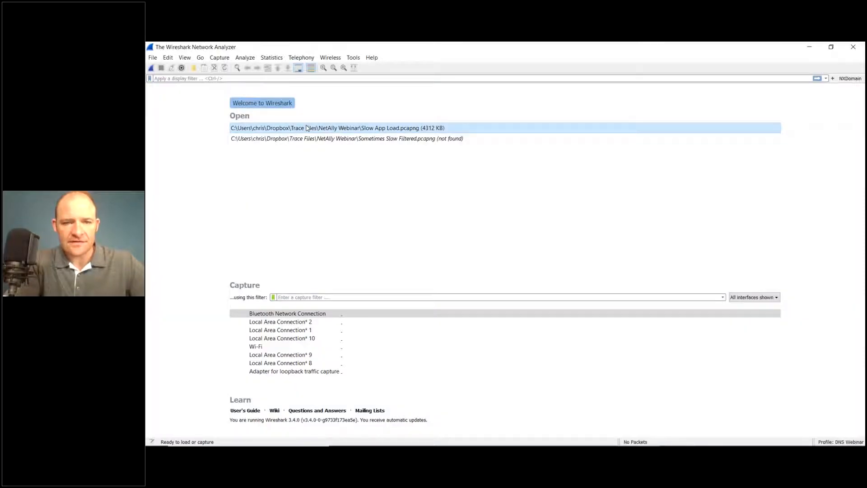
pyautogui.doubleClick(322, 130)
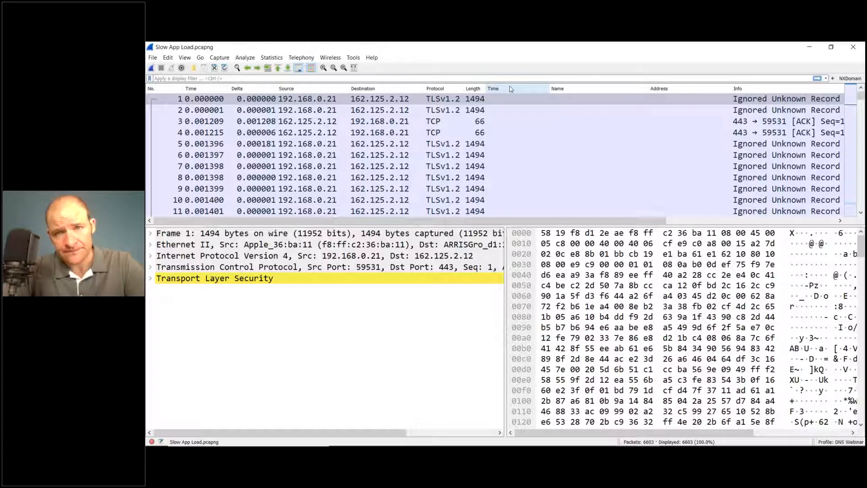
# Step: Filter the capture with dns.time to show only the DNS responses that carry a response time
pyautogui.click(482, 77)
pyautogui.write('dns.time')
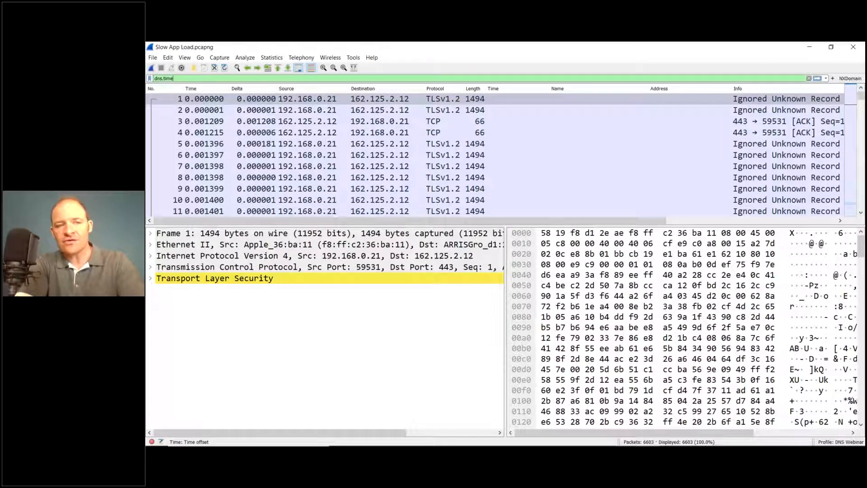
pyautogui.press('Return')
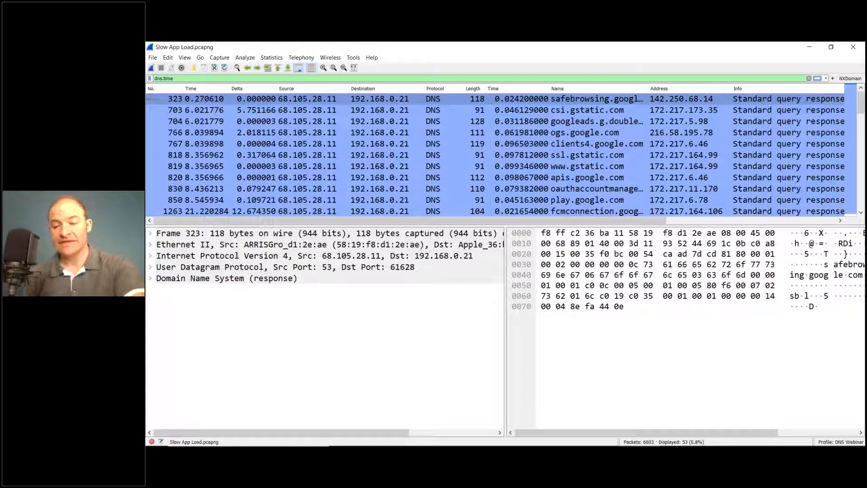
# Step: Try the display filter dns.time == .1 on the capture
pyautogui.write('== .1')
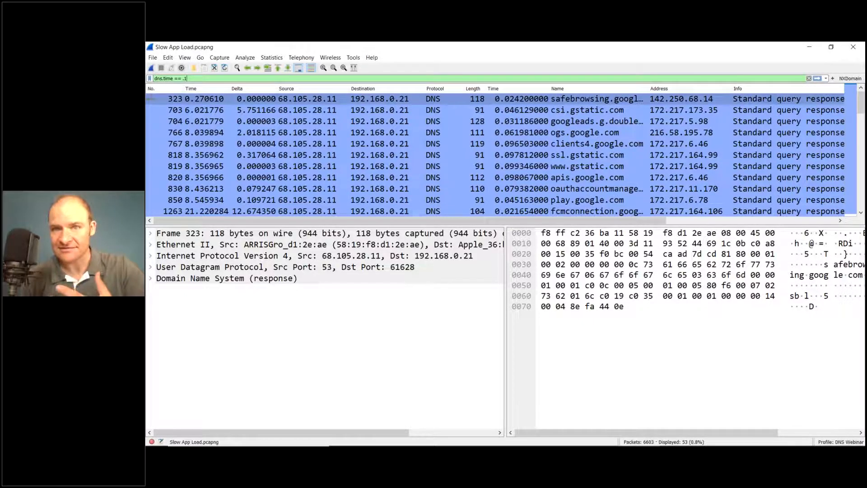
pyautogui.press('Return')
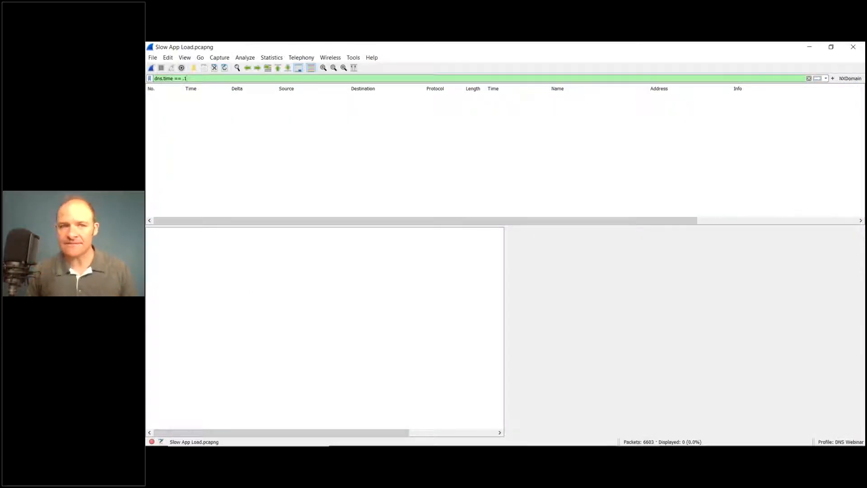
# Step: Change the display filter to dns.time > .5 and apply it
pyautogui.press('BackSpace')
pyautogui.press('BackSpace')
pyautogui.press('BackSpace')
pyautogui.press('BackSpace')
pyautogui.press('BackSpace')
pyautogui.write('>')
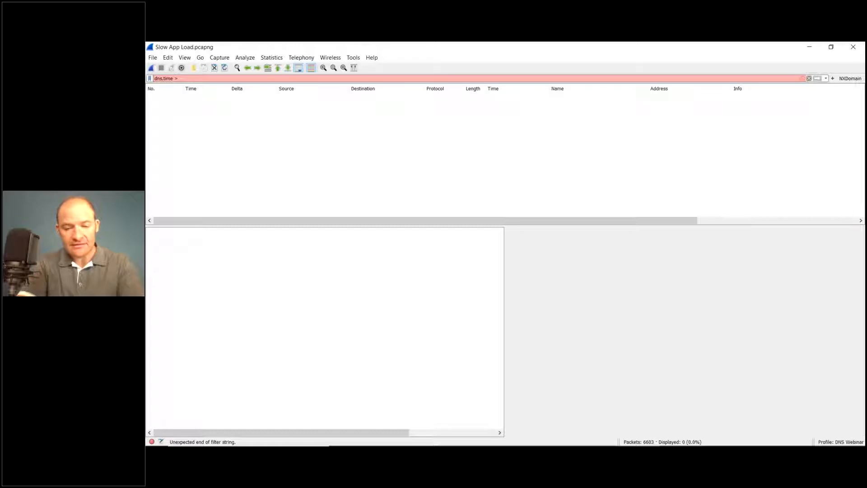
pyautogui.write(' .5')
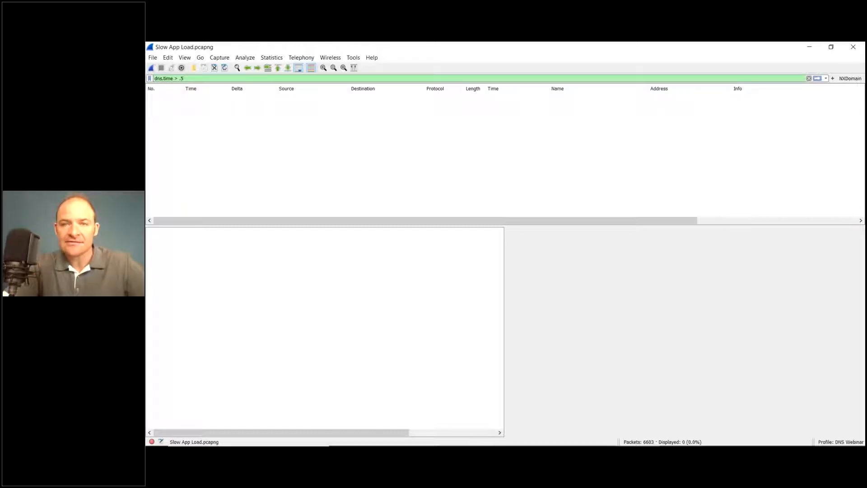
pyautogui.press('Return')
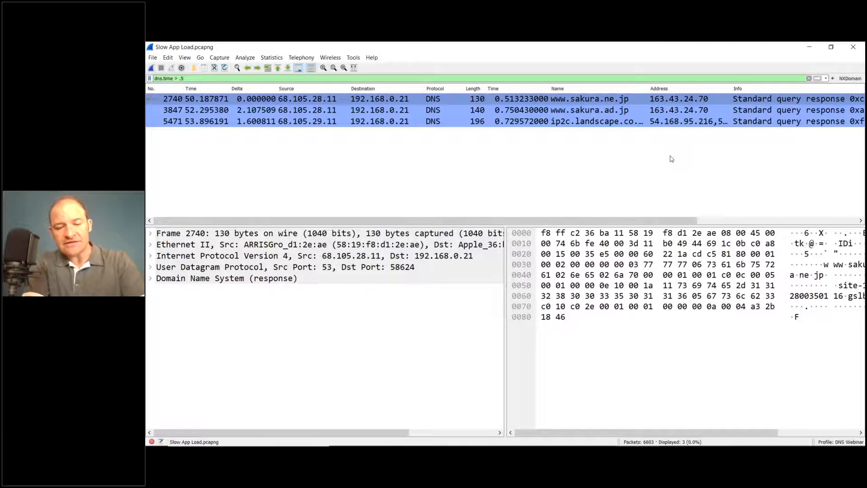
# Step: Lower the DNS response time threshold so the applied display filter reads dns.time > .2
pyautogui.press('BackSpace')
pyautogui.write('2')
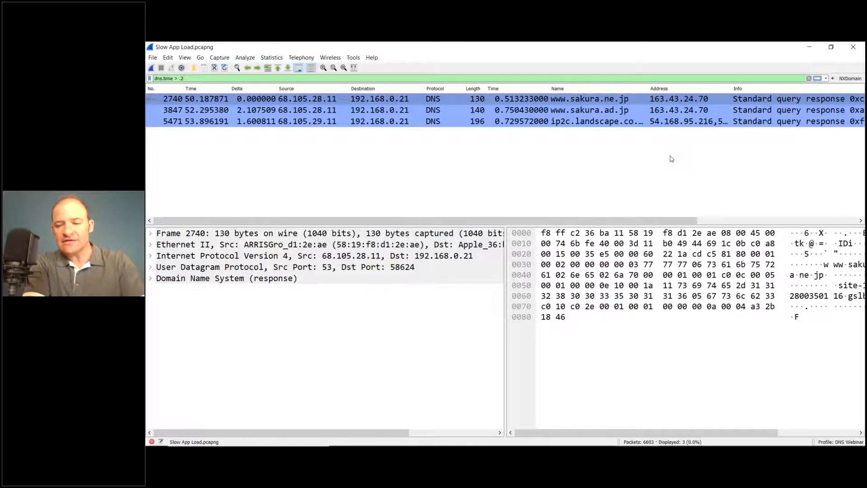
pyautogui.press('Return')
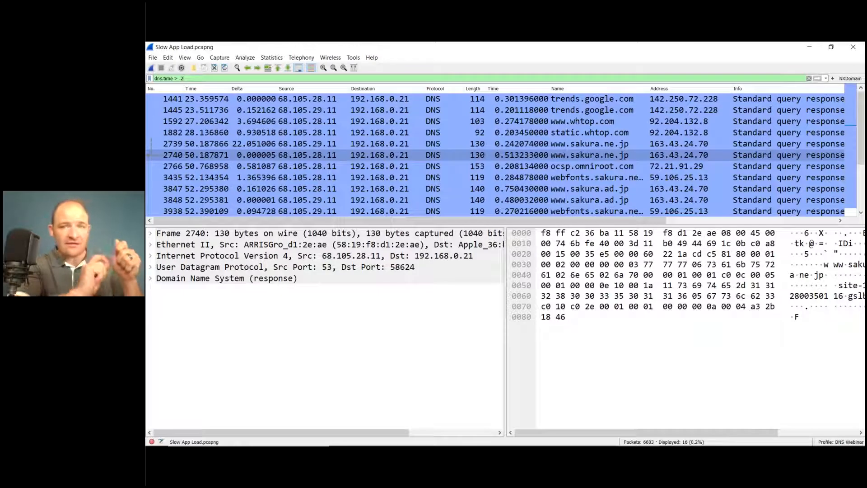
# Step: Start a new filter button for dns.time > .2 and label it "Slow DNS"
pyautogui.click(834, 78)
pyautogui.write('S')
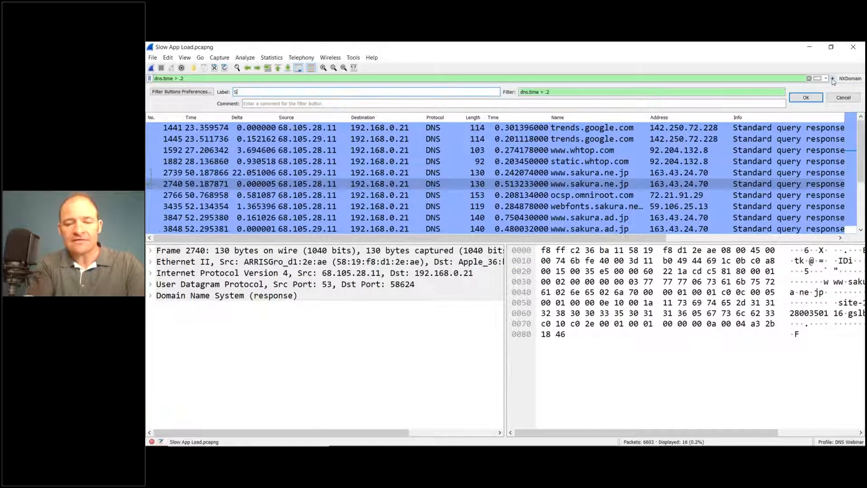
pyautogui.write('low DNS')
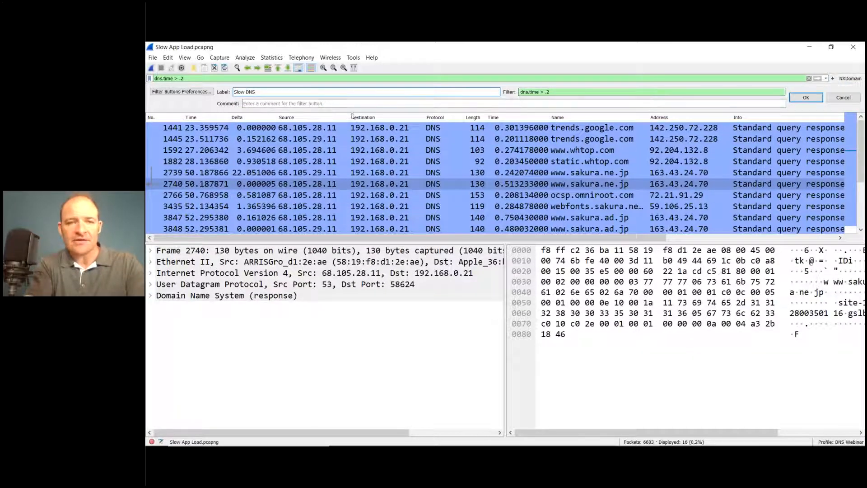
# Step: Add the comment "Show me all dns responses slower than 200mSec" to the Slow DNS filter button and save the button
pyautogui.click(334, 106)
pyautogui.write('Slow me all ')
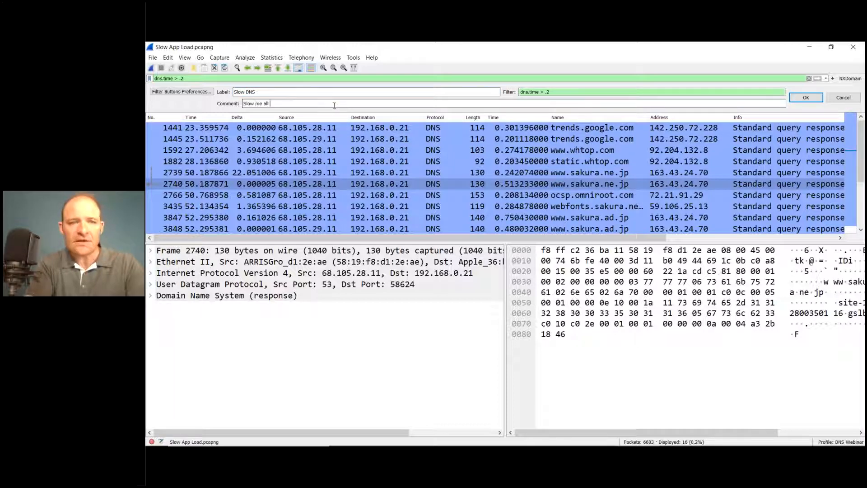
pyautogui.write('dns ')
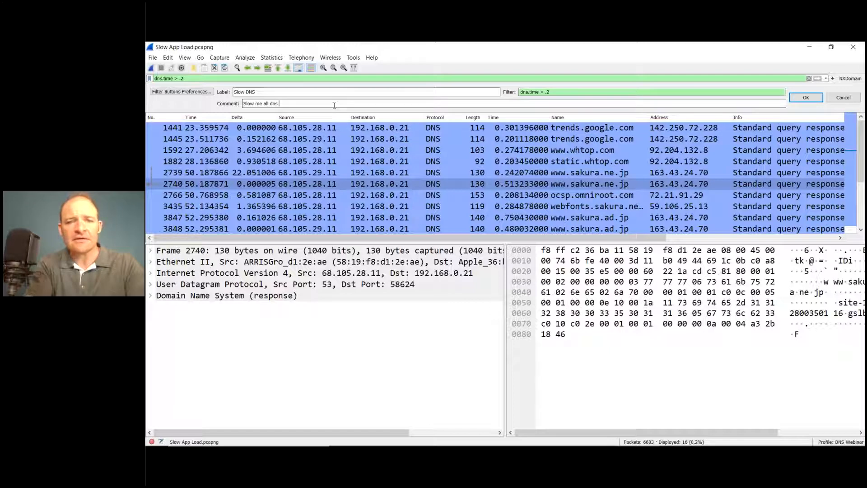
pyautogui.write('responses slower than 200mSec')
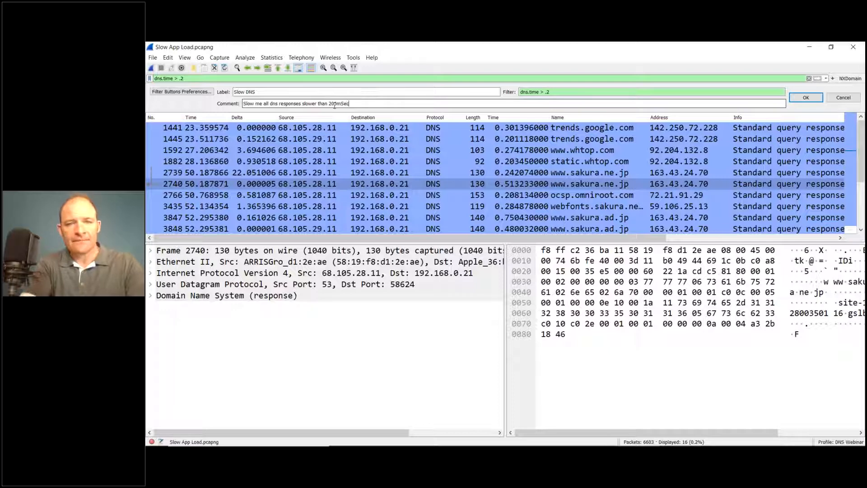
pyautogui.click(253, 103)
pyautogui.press('BackSpace')
pyautogui.press('BackSpace')
pyautogui.press('BackSpace')
pyautogui.write('how')
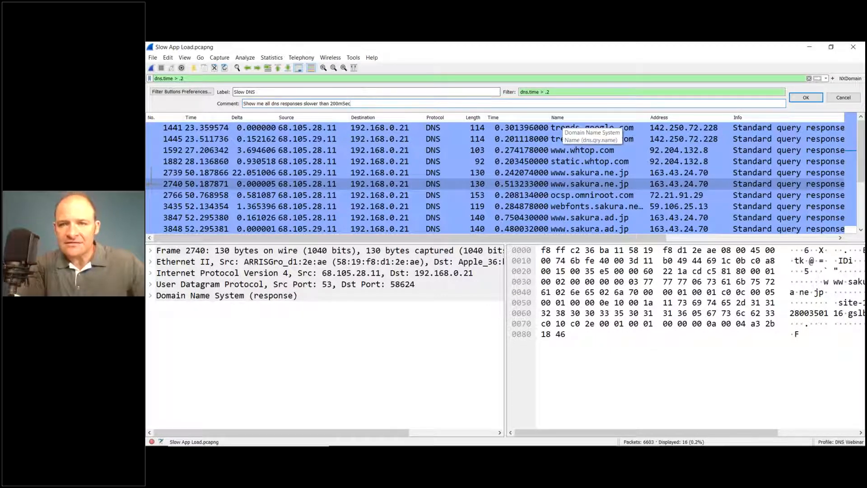
pyautogui.click(808, 98)
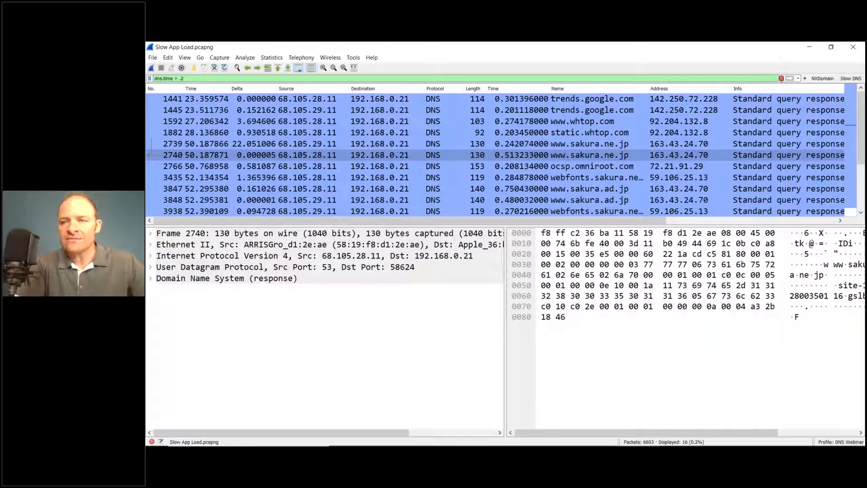
# Step: Clear the display filter and apply the saved Slow DNS filter to the whole capture
pyautogui.click(781, 79)
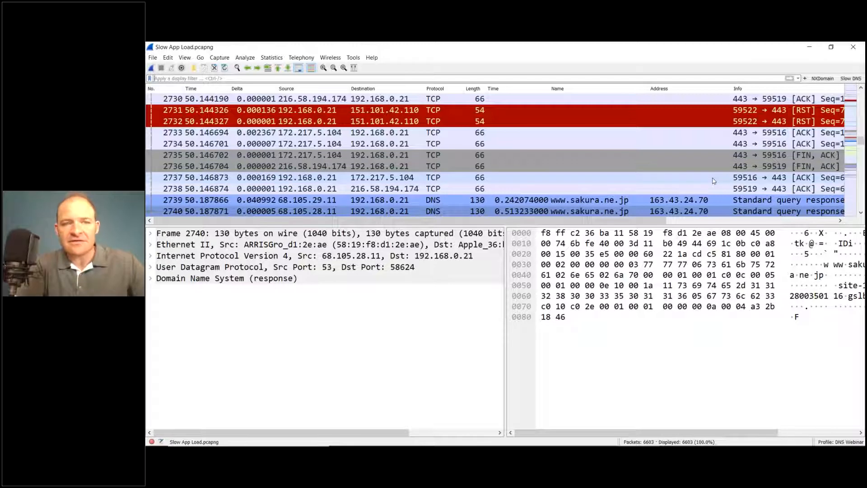
pyautogui.scroll(-4, 714, 181)
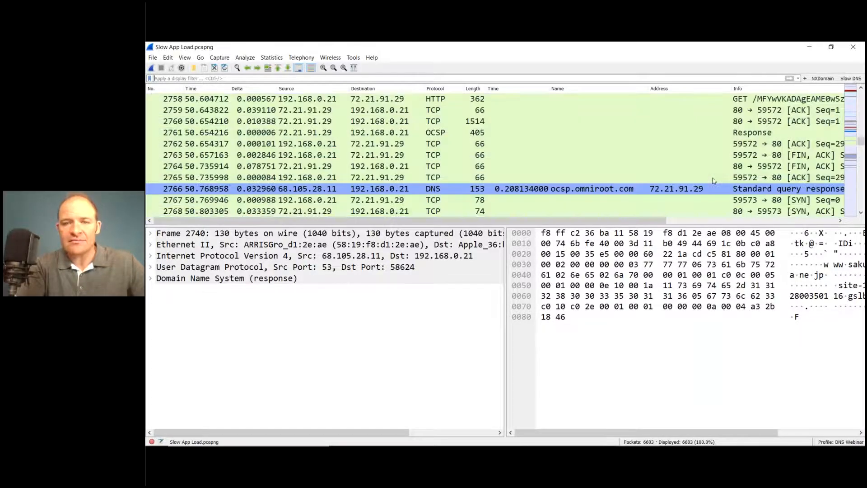
pyautogui.click(849, 79)
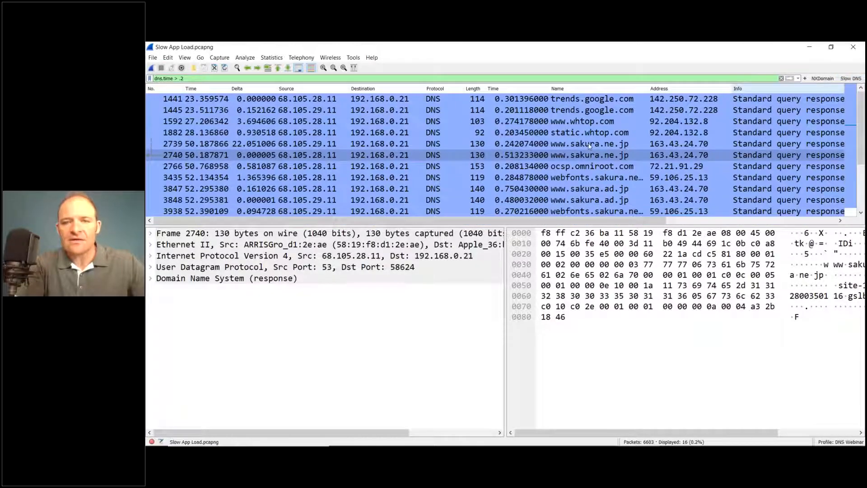
# Step: Enlarge the packet list and its Name column, and sort the slow responses by ascending DNS response time
pyautogui.moveTo(496, 225); pyautogui.dragTo(505, 290)
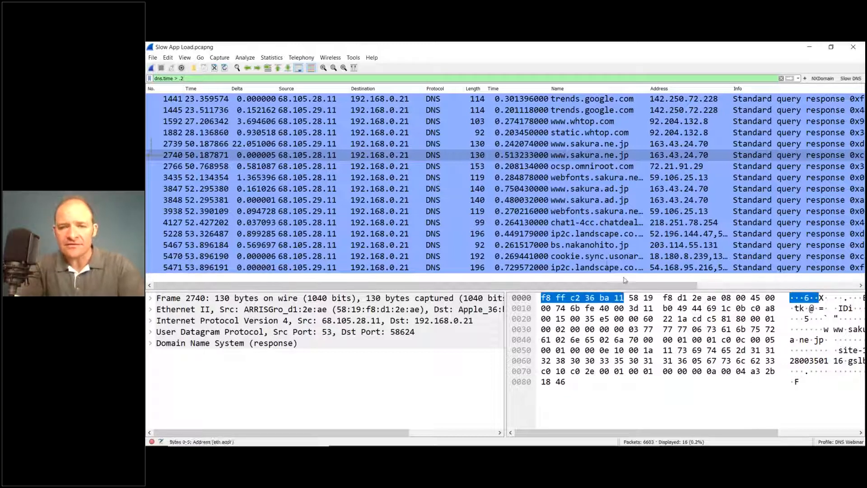
pyautogui.click(564, 269)
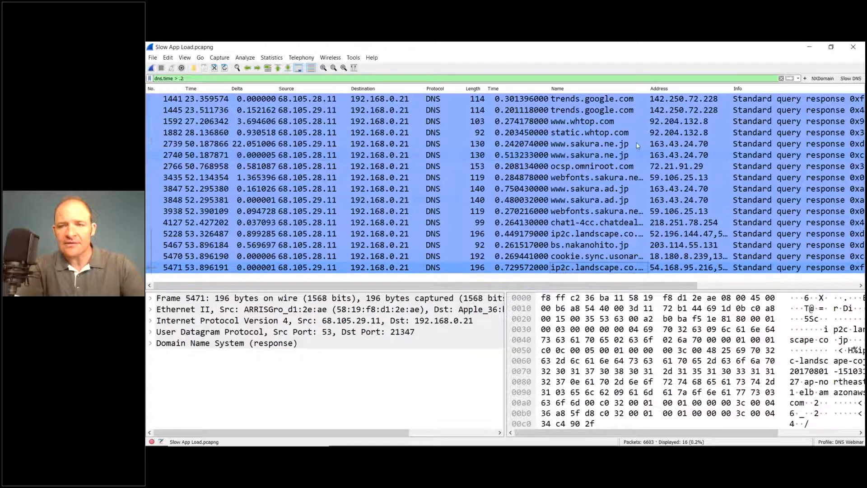
pyautogui.moveTo(649, 86); pyautogui.dragTo(685, 86)
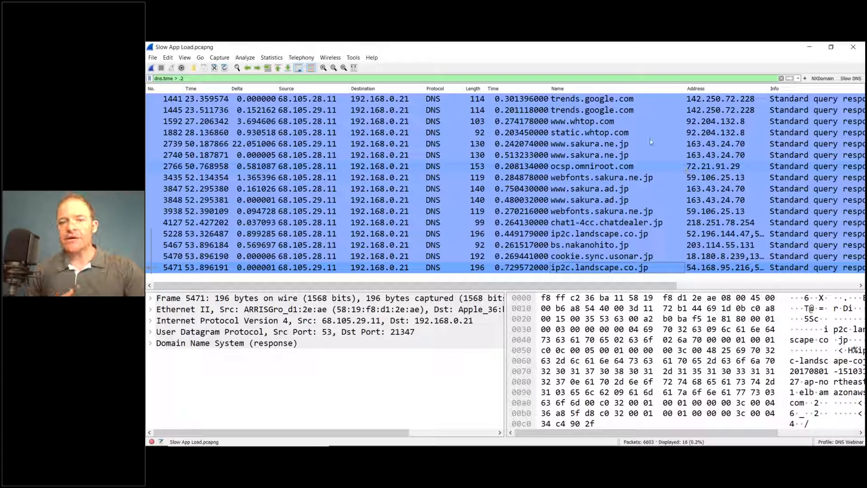
pyautogui.click(509, 90)
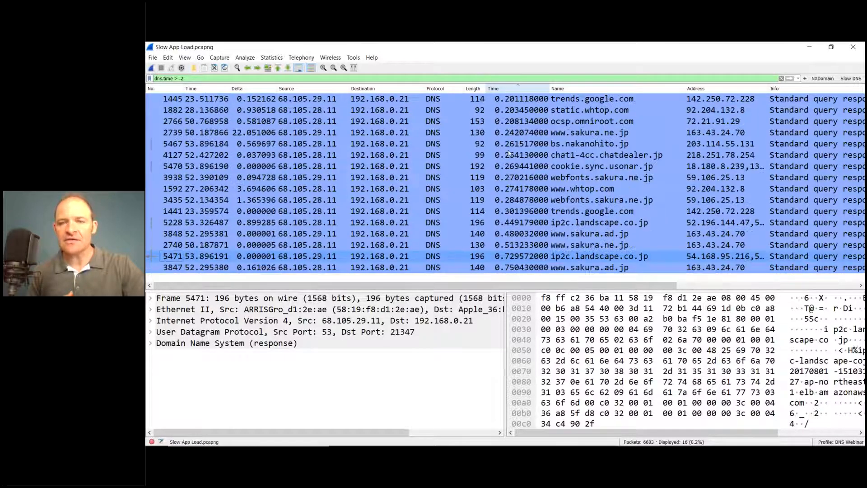
# Step: Select the slowest DNS response, packet 3847, and expand its DNS flags to examine the Reply code field
pyautogui.click(507, 267)
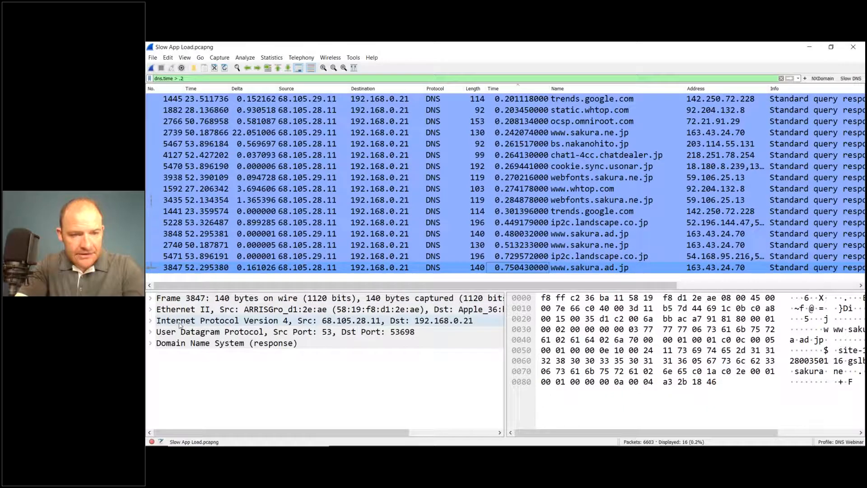
pyautogui.click(150, 332)
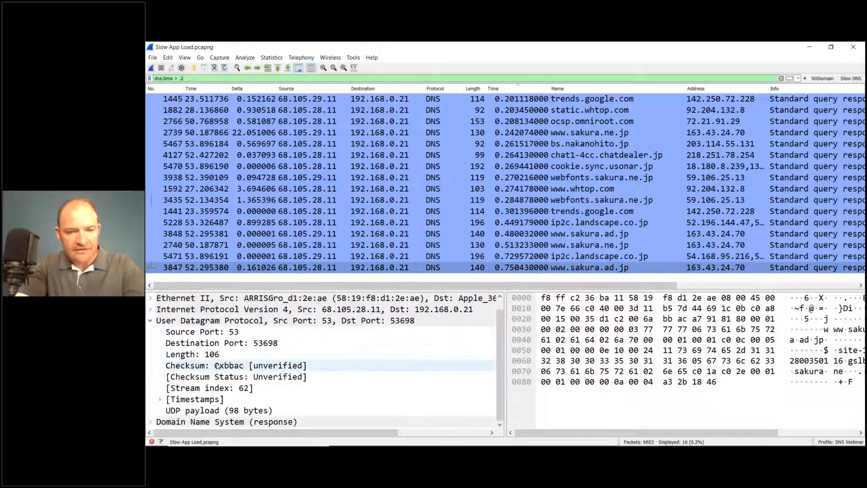
pyautogui.click(151, 321)
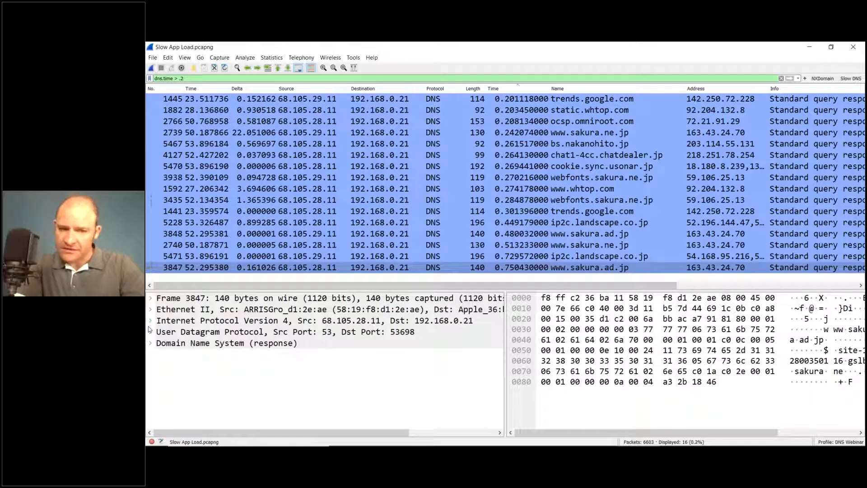
pyautogui.click(152, 344)
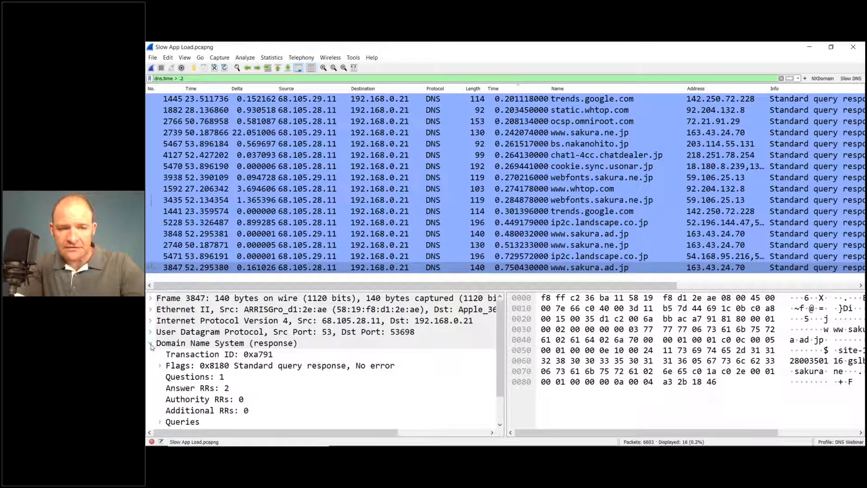
pyautogui.click(160, 366)
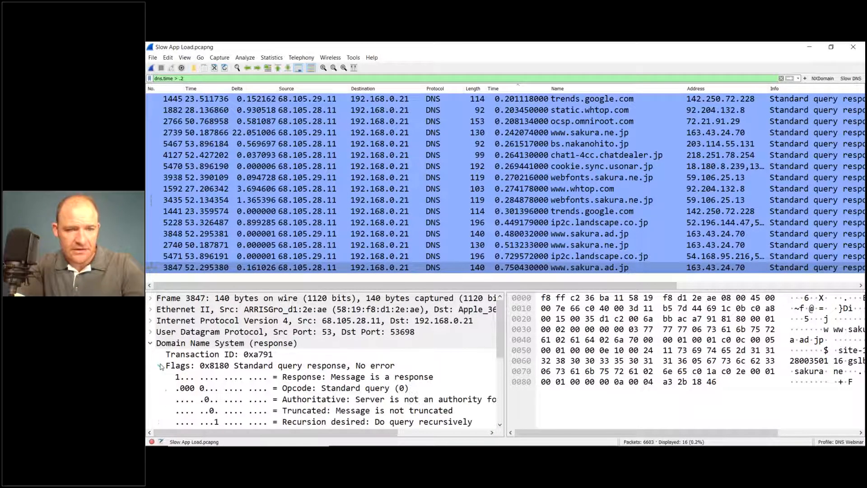
pyautogui.scroll(-3, 161, 367)
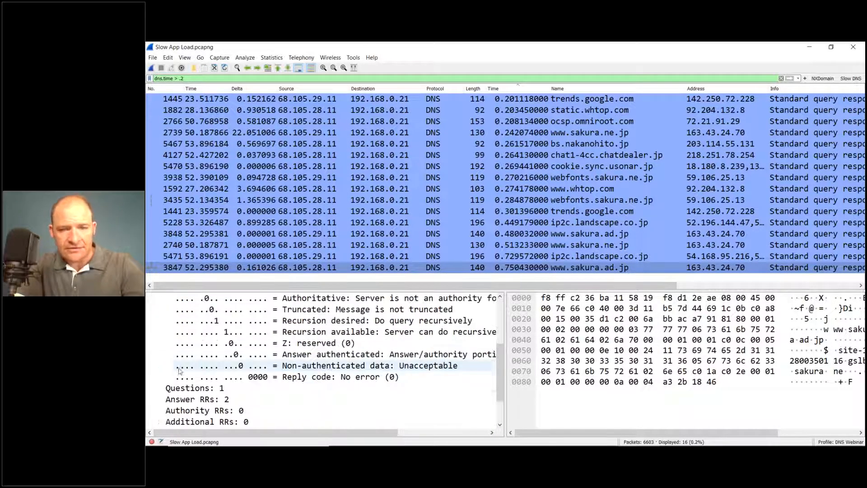
pyautogui.click(336, 379)
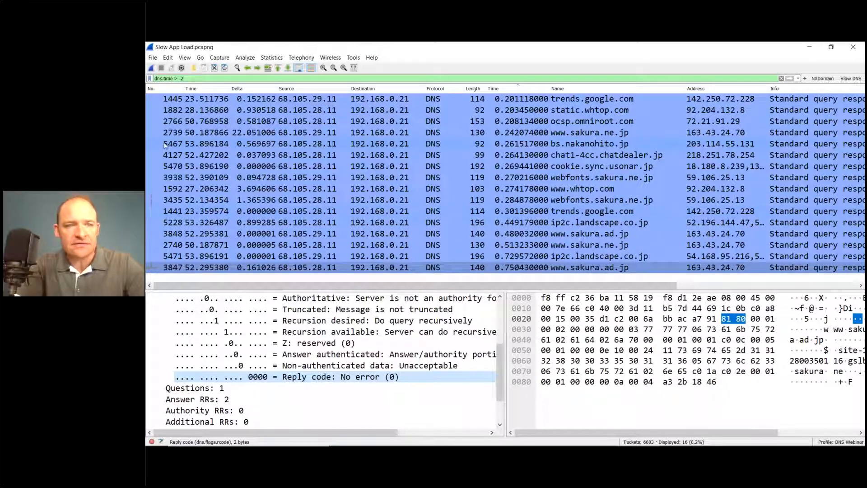
# Step: Sort the slow responses by packet number, expand packet 3847's Internet Protocol Version 4 header and enlarge the packet details area
pyautogui.click(165, 90)
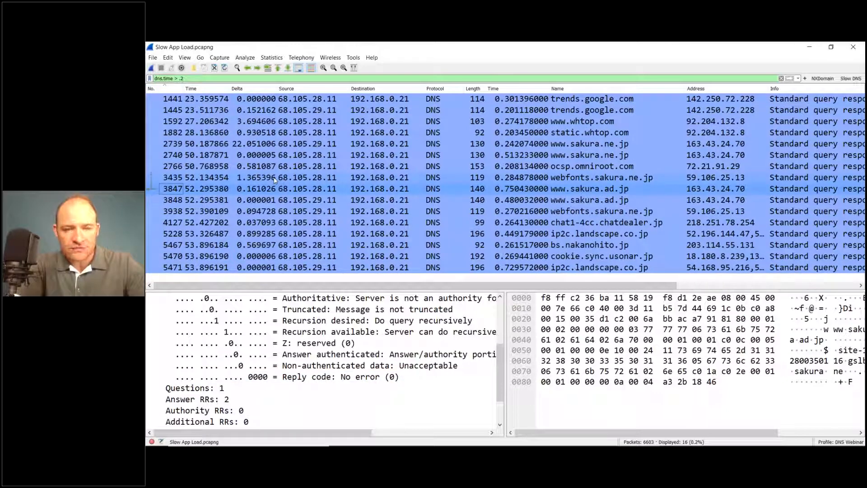
pyautogui.scroll(3, 290, 330)
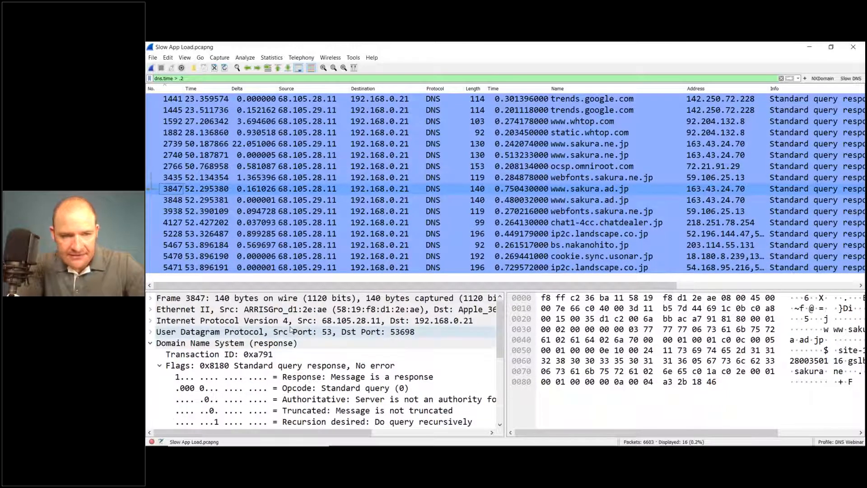
pyautogui.click(151, 321)
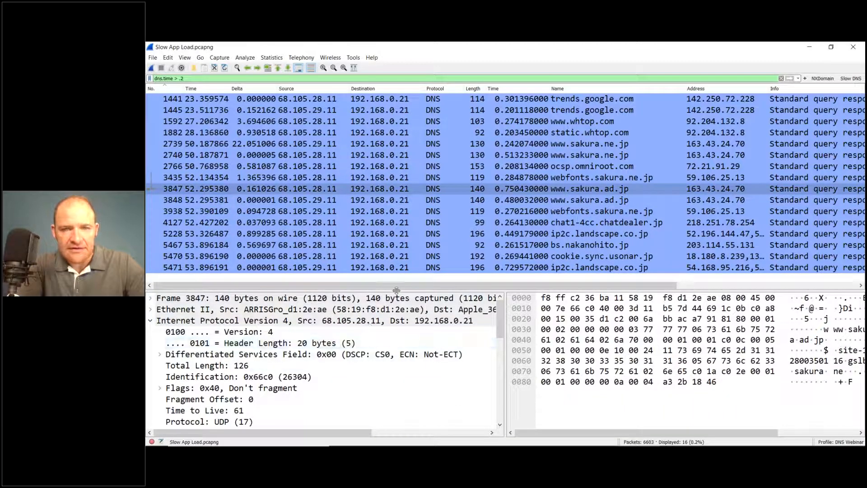
pyautogui.moveTo(398, 255); pyautogui.dragTo(394, 224)
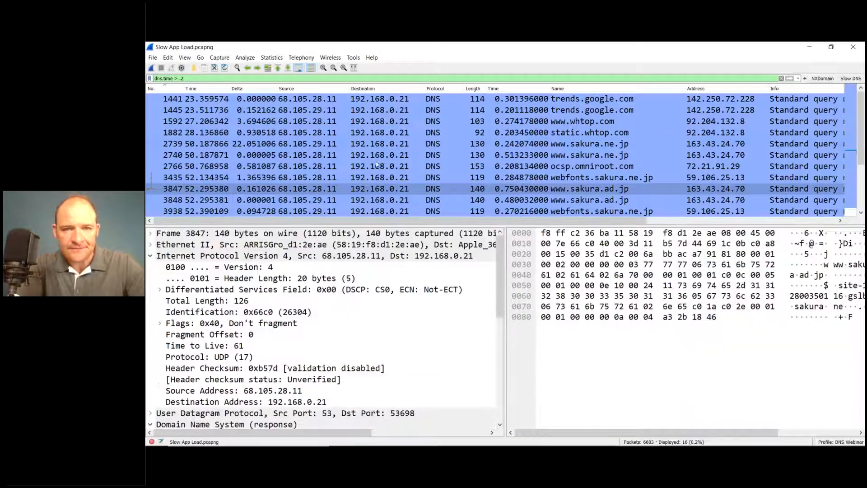
# Step: Select packet 1441 and the Time to Live field in its Internet Protocol Version 4 header
pyautogui.click(379, 100)
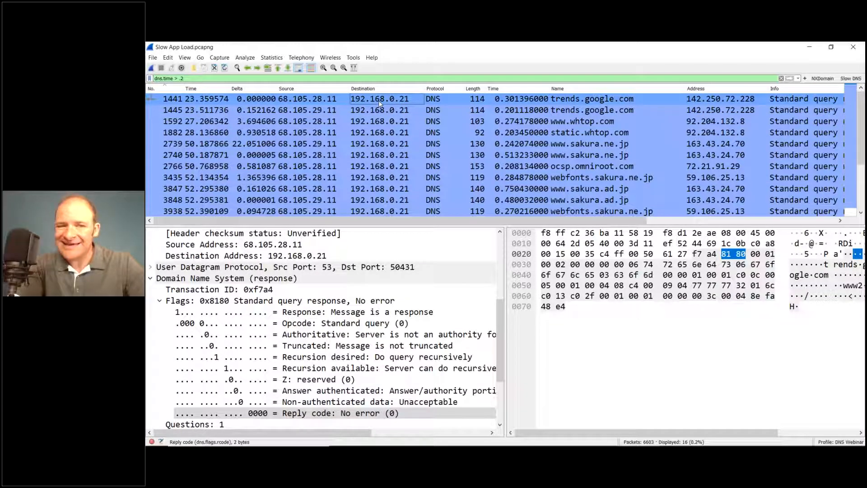
pyautogui.scroll(2, 292, 342)
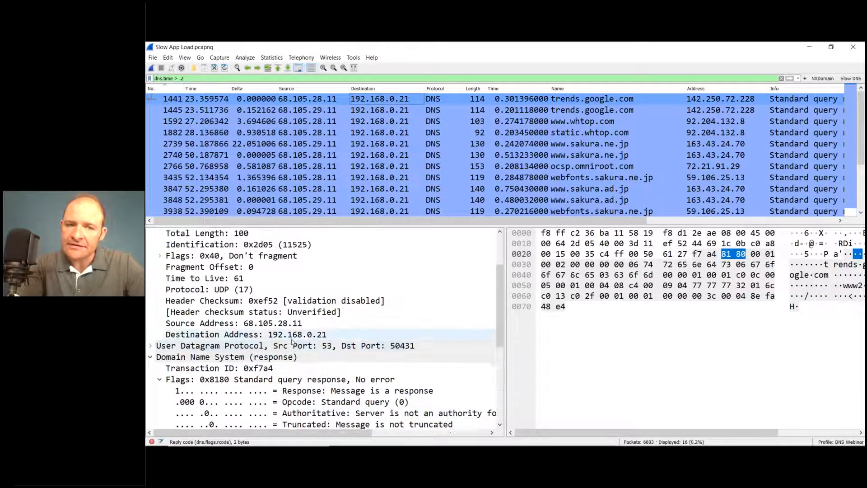
pyautogui.scroll(1, 292, 342)
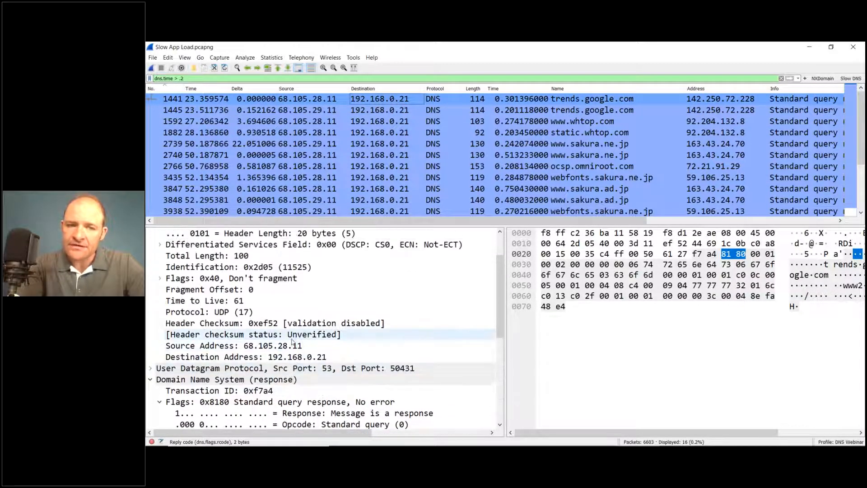
pyautogui.click(261, 304)
pyautogui.scroll(2, 262, 302)
pyautogui.click(291, 258)
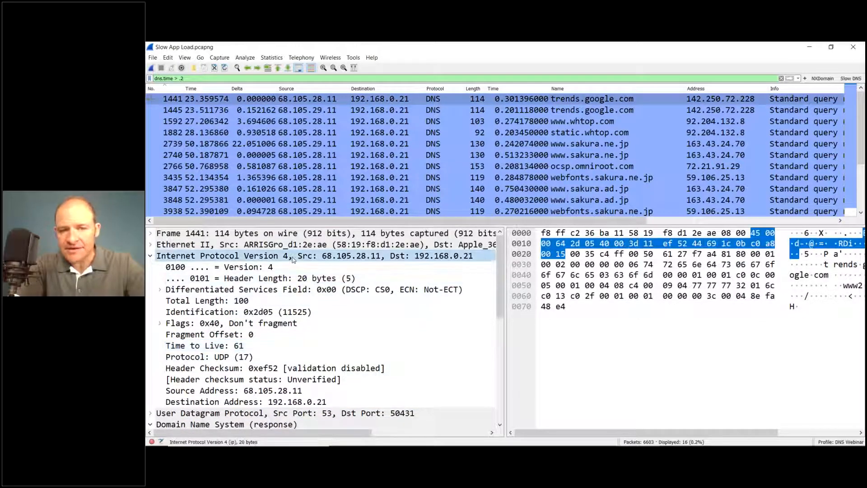
pyautogui.click(269, 348)
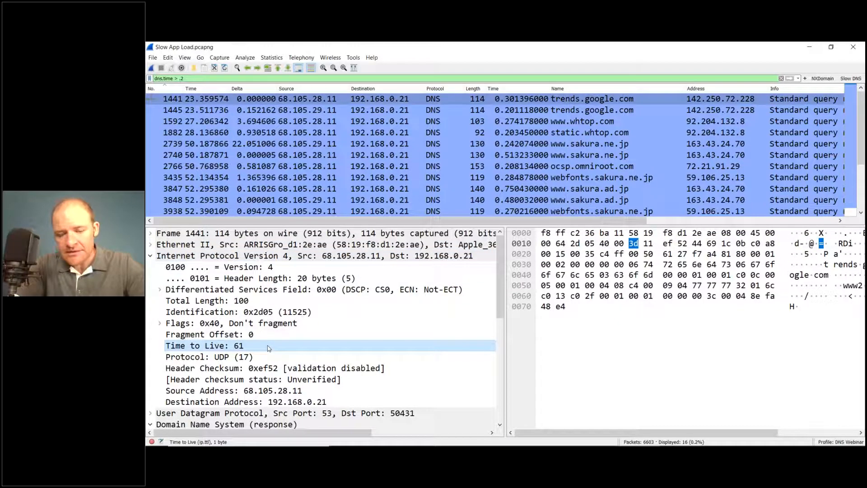
# Step: Add the Time to Live field as a packet list column and place it between the Length and DNS Time columns
pyautogui.rightClick(268, 348)
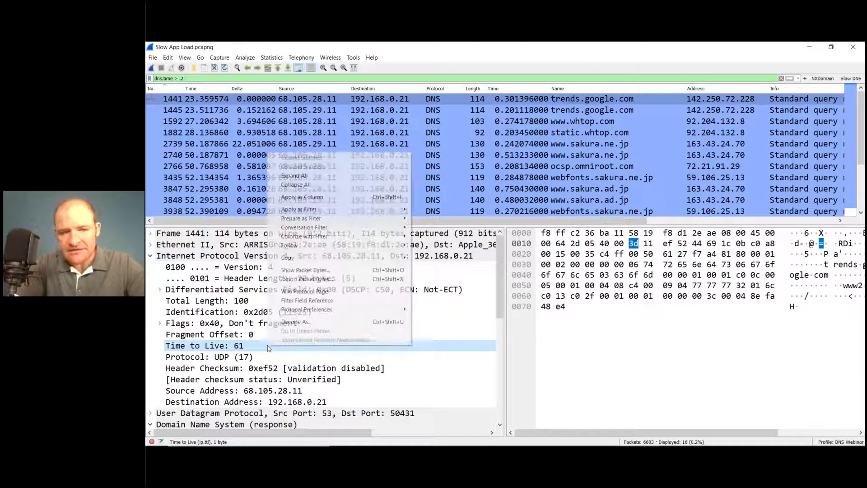
pyautogui.click(336, 199)
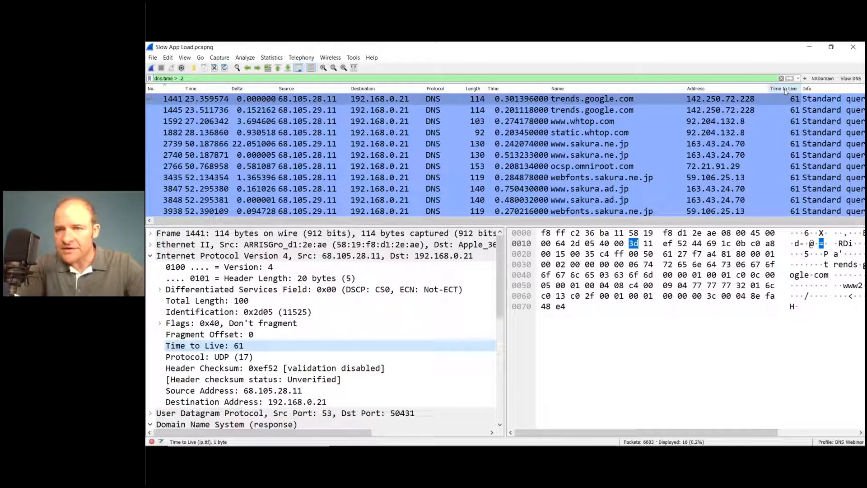
pyautogui.moveTo(785, 92); pyautogui.dragTo(490, 94)
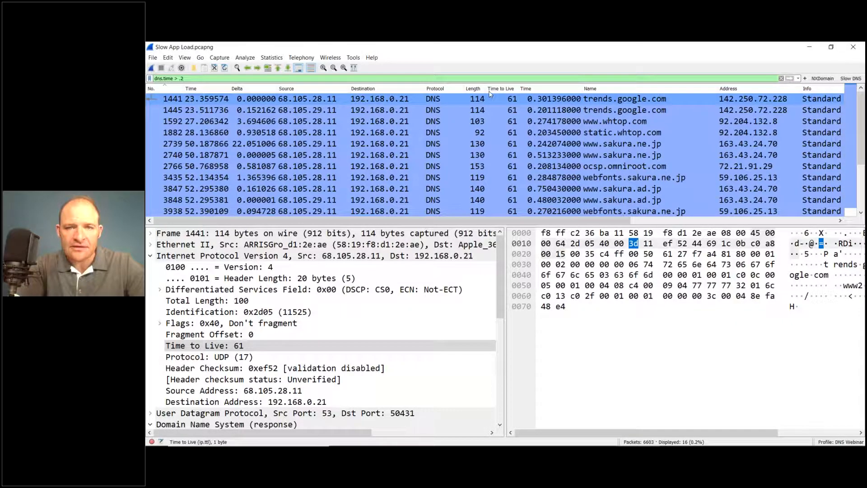
# Step: Hide the Protocol column and enlarge the packet list to compare the Time to Live values of the slow responses
pyautogui.rightClick(439, 91)
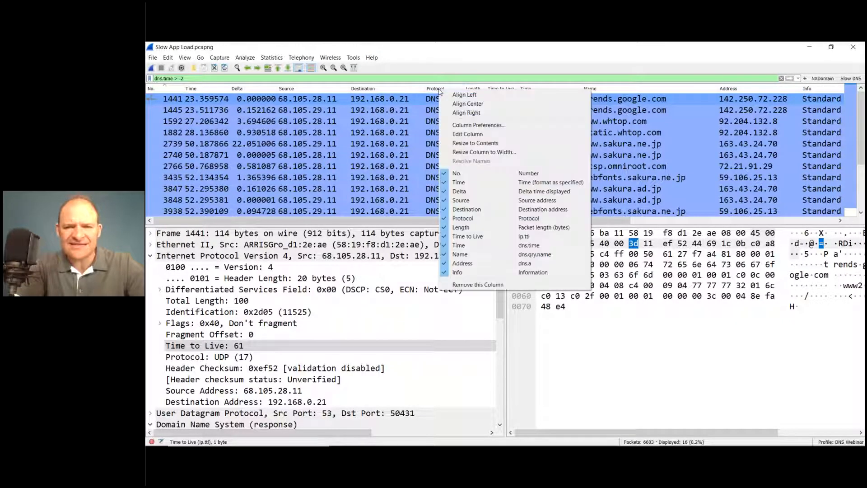
pyautogui.click(459, 219)
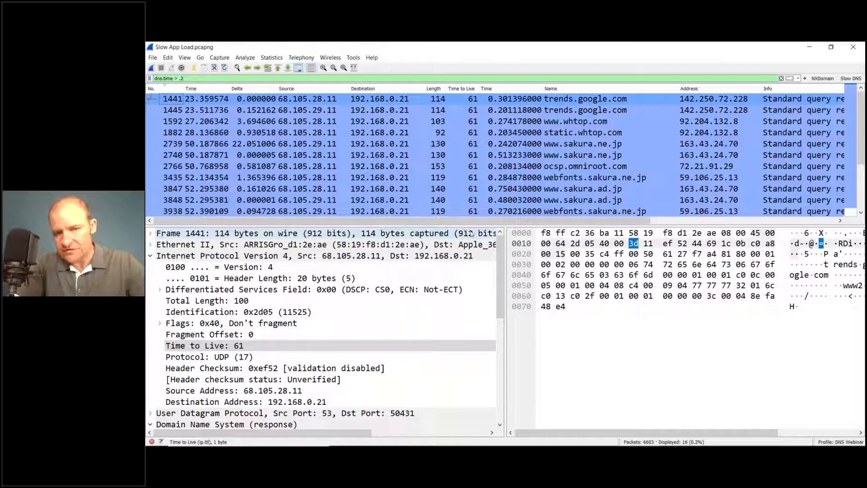
pyautogui.moveTo(469, 225); pyautogui.dragTo(470, 278)
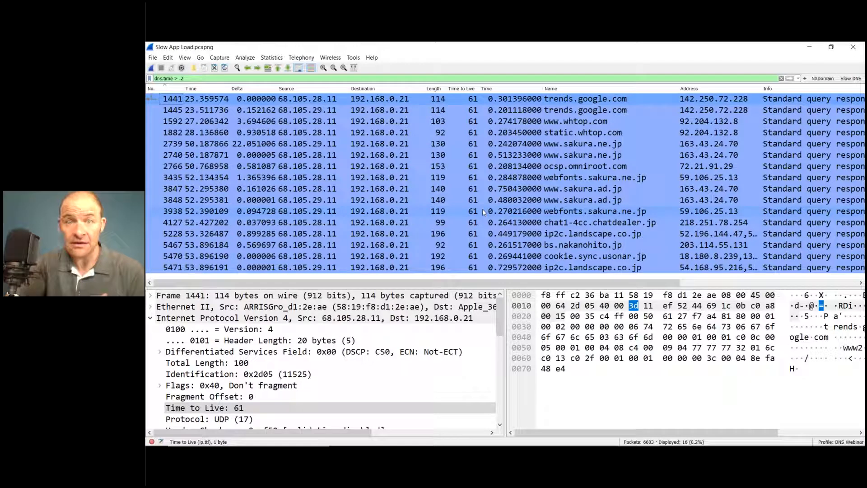
pyautogui.click(482, 167)
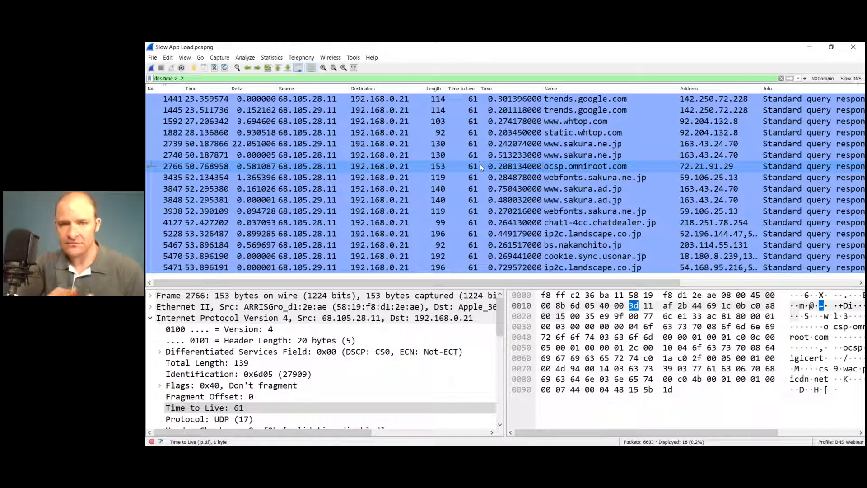
pyautogui.click(504, 103)
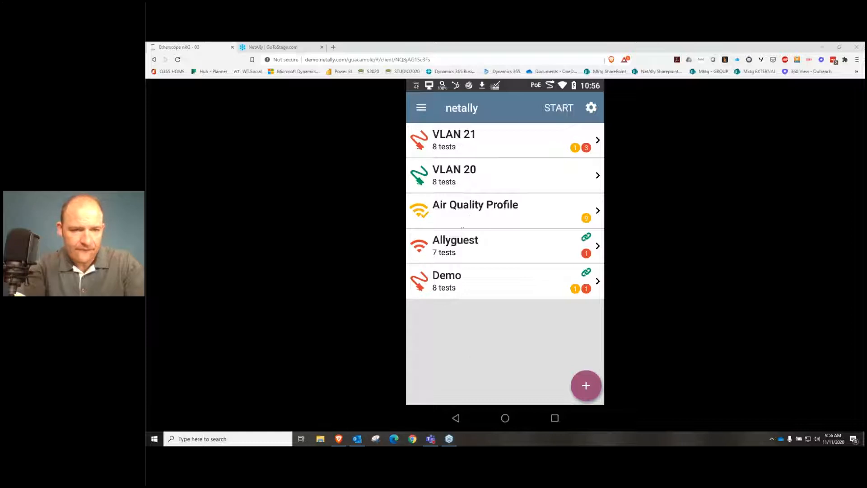
# Step: In the EtherScope nXG browser session, open the VLAN 20 AutoTest profile and examine its dns.google DNS test results
pyautogui.click(456, 417)
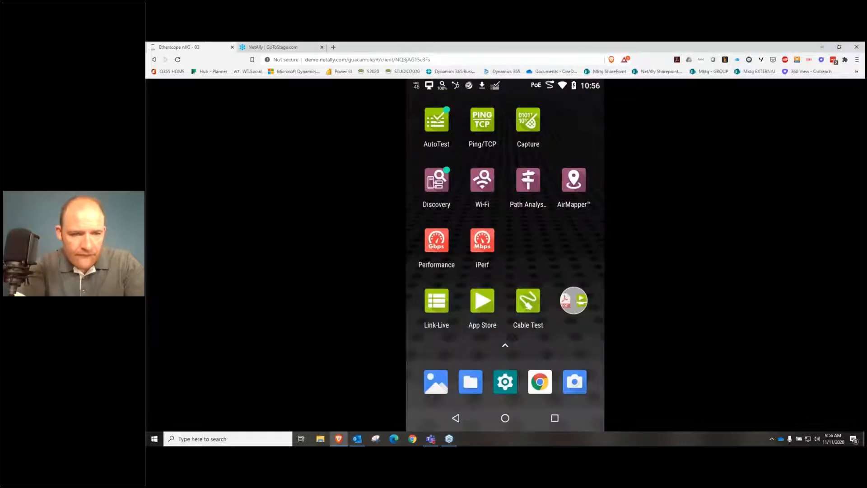
pyautogui.click(436, 120)
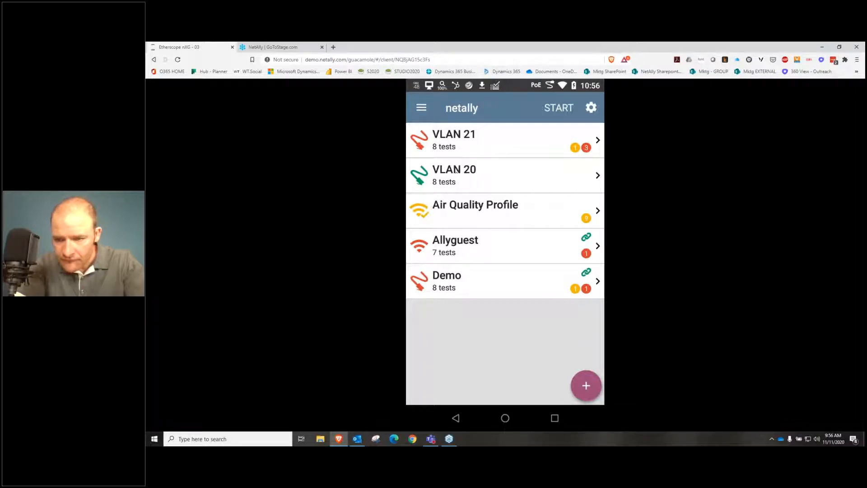
pyautogui.click(457, 170)
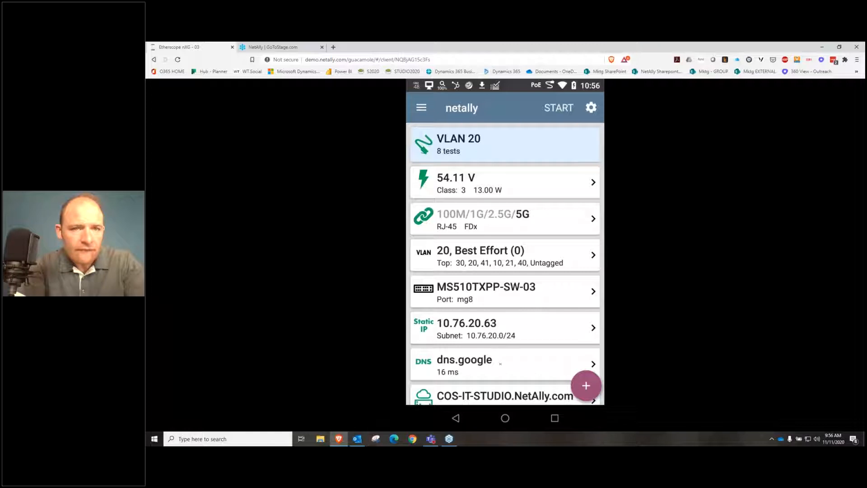
pyautogui.scroll(-3, 499, 312)
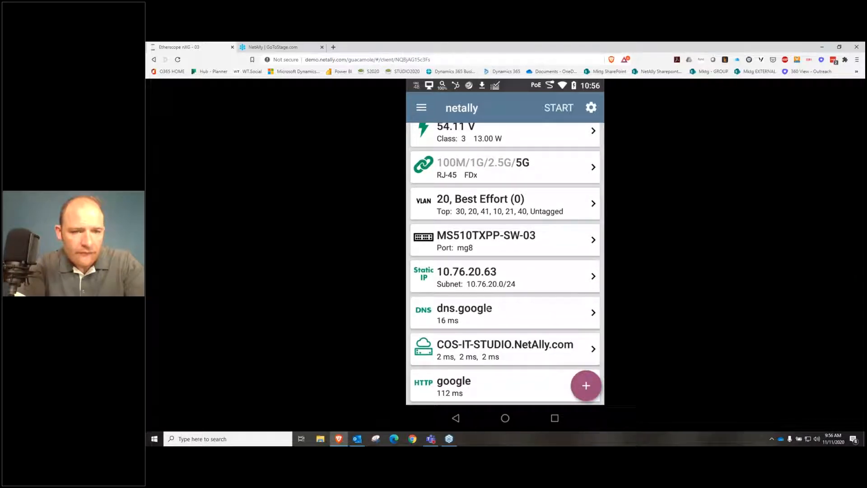
pyautogui.click(490, 309)
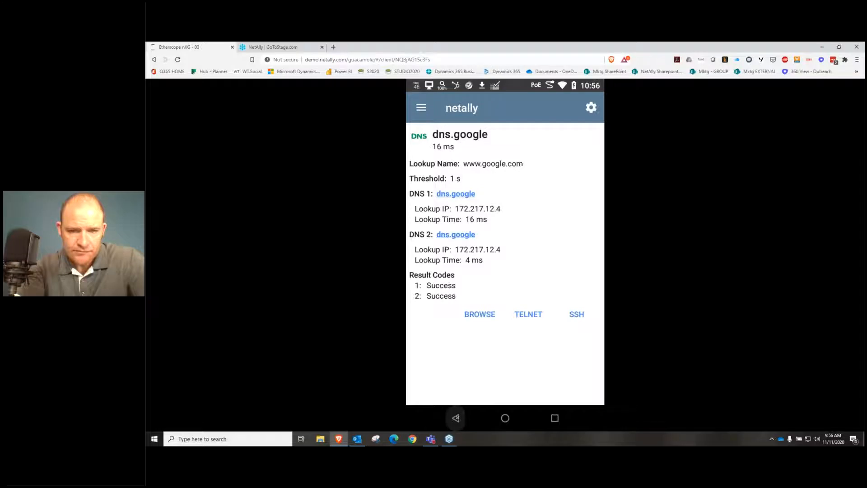
pyautogui.click(455, 418)
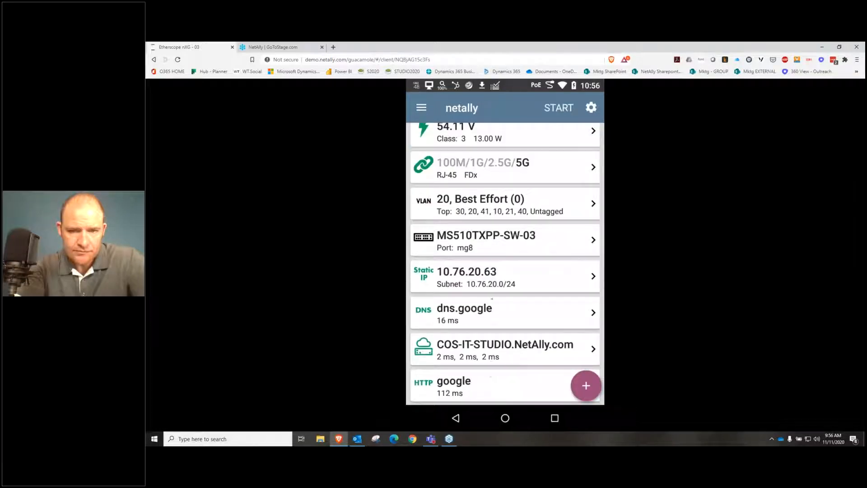
# Step: Open the google HTTP test of the VLAN 20 profile and examine its DNS lookup, TCP connect and response time breakdown
pyautogui.scroll(-2, 492, 299)
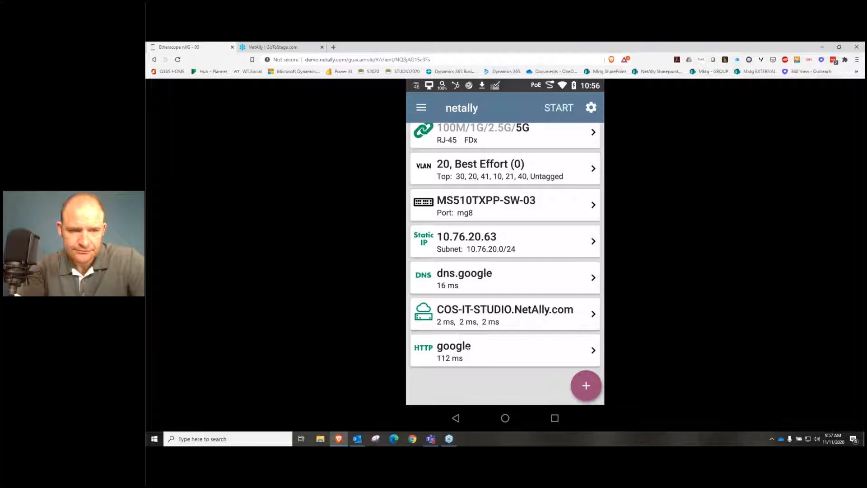
pyautogui.click(468, 346)
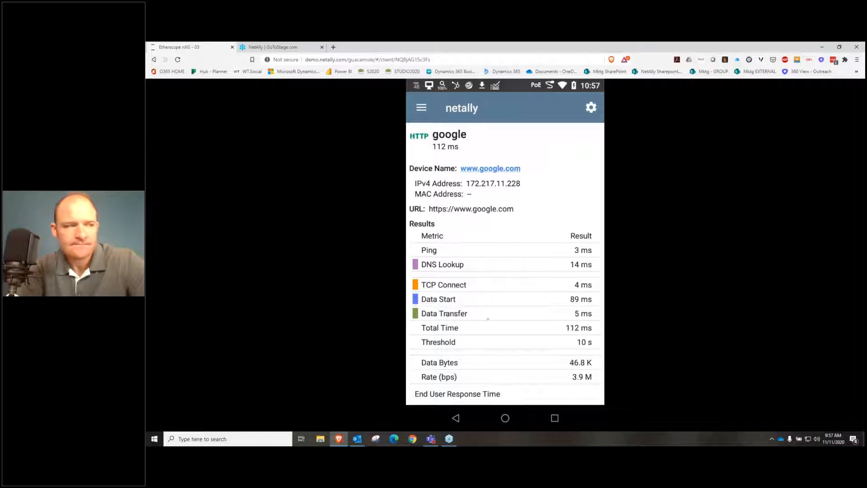
pyautogui.moveTo(488, 319); pyautogui.dragTo(488, 159)
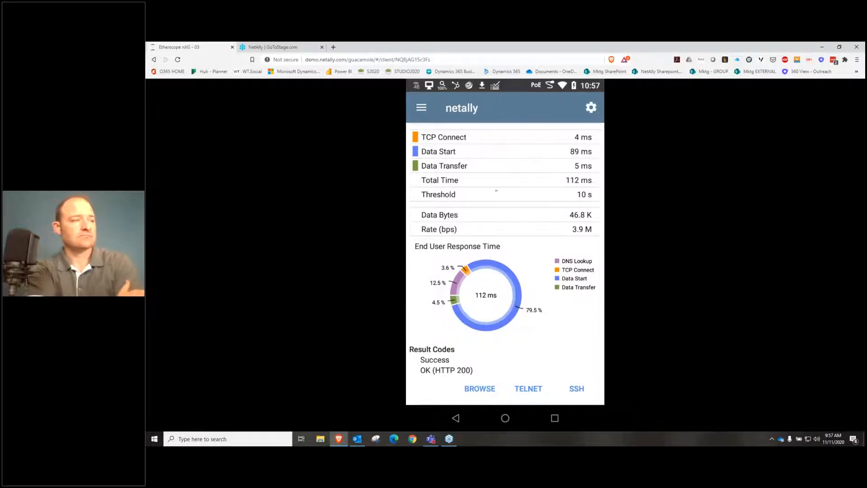
pyautogui.moveTo(494, 208); pyautogui.dragTo(498, 320)
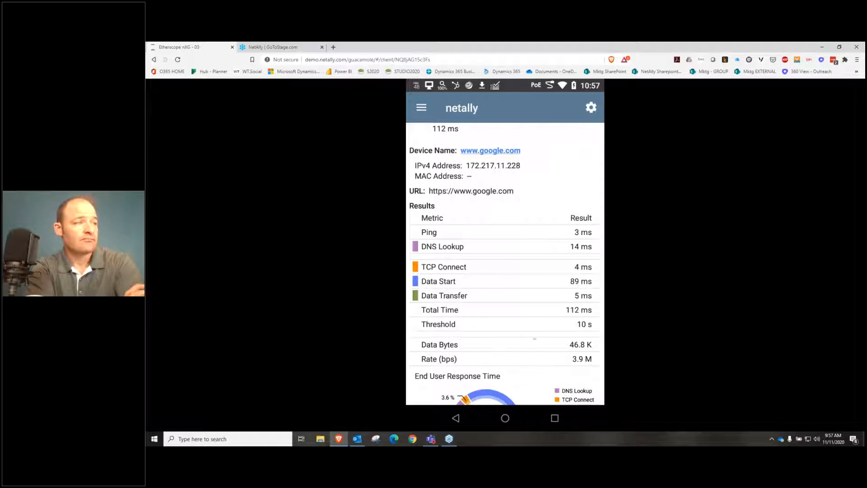
pyautogui.moveTo(518, 339); pyautogui.dragTo(519, 319)
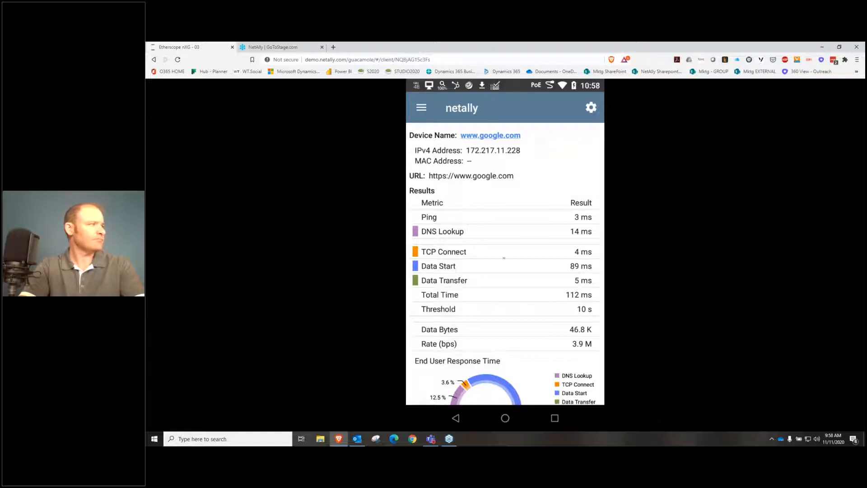
pyautogui.scroll(-2, 504, 255)
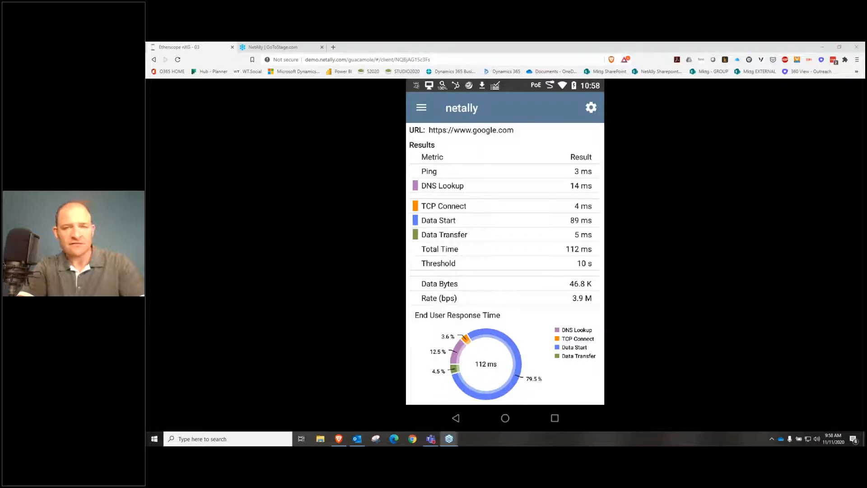
# Step: Switch back to Wireshark and reposition the I/O Graphs window showing the DNS response time graph
pyautogui.click(823, 48)
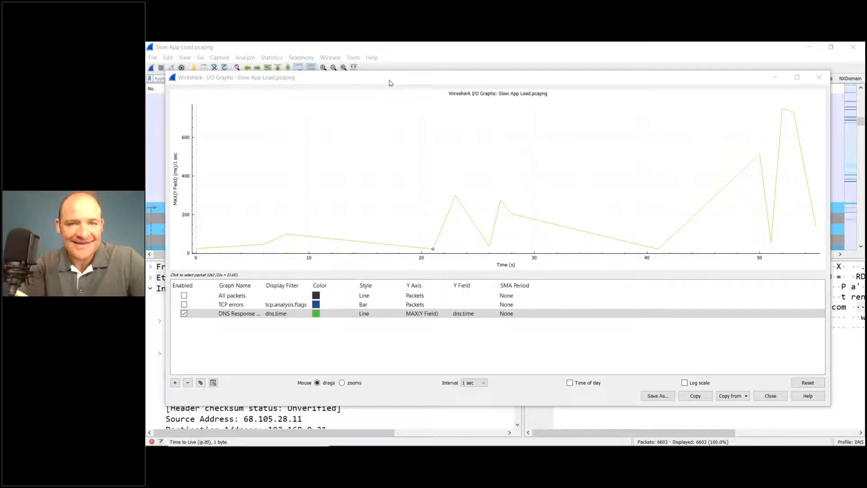
pyautogui.moveTo(390, 82)
pyautogui.mouseDown()
pyautogui.moveTo(374, 96)
pyautogui.moveTo(407, 78)
pyautogui.mouseUp()
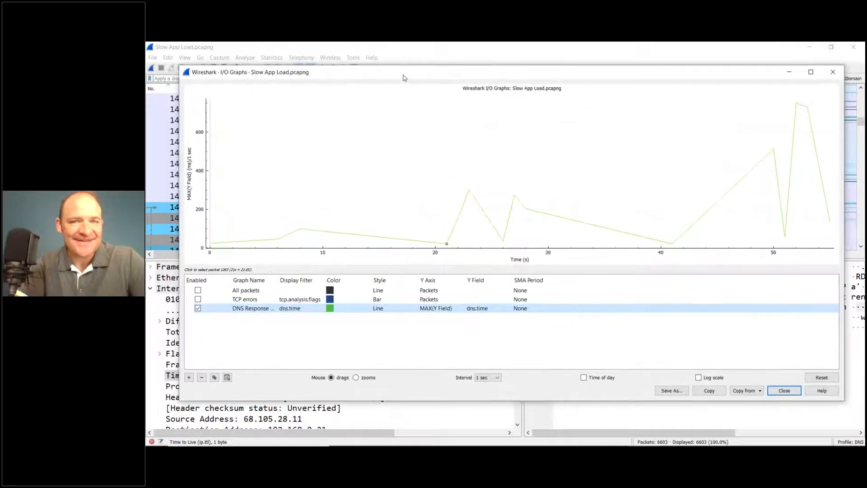